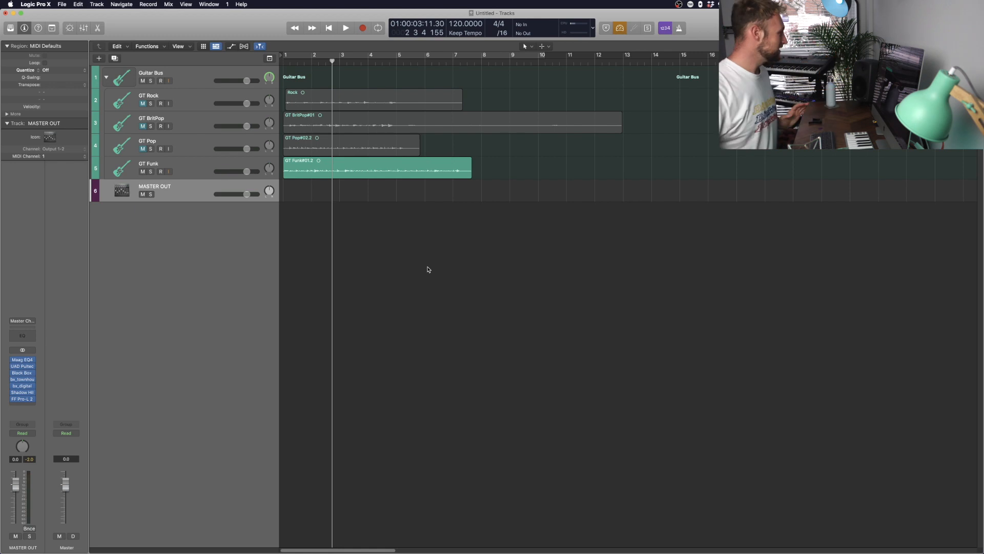
# Unmute the GT Rock track and play it from the start of the project
pyautogui.click(153, 101)
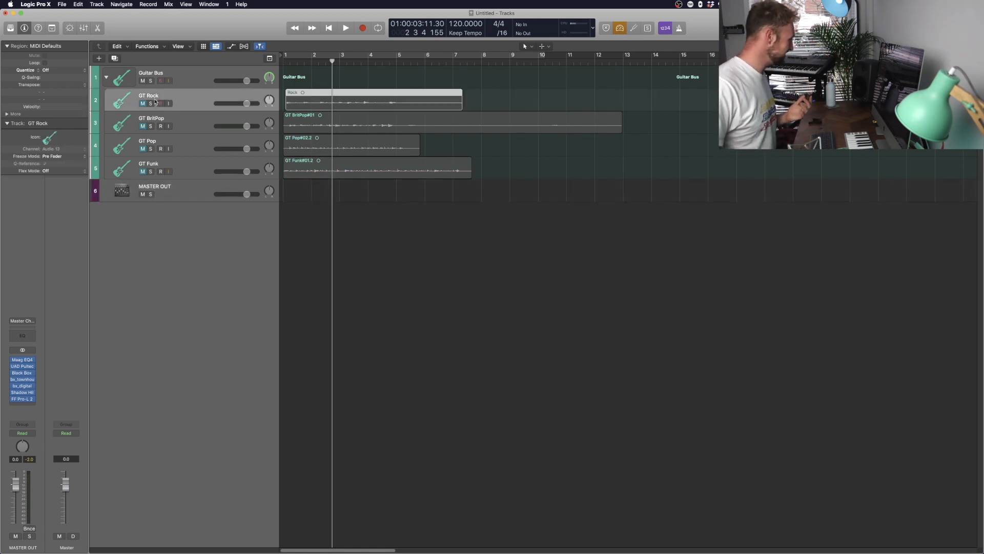
pyautogui.click(144, 103)
pyautogui.click(317, 101)
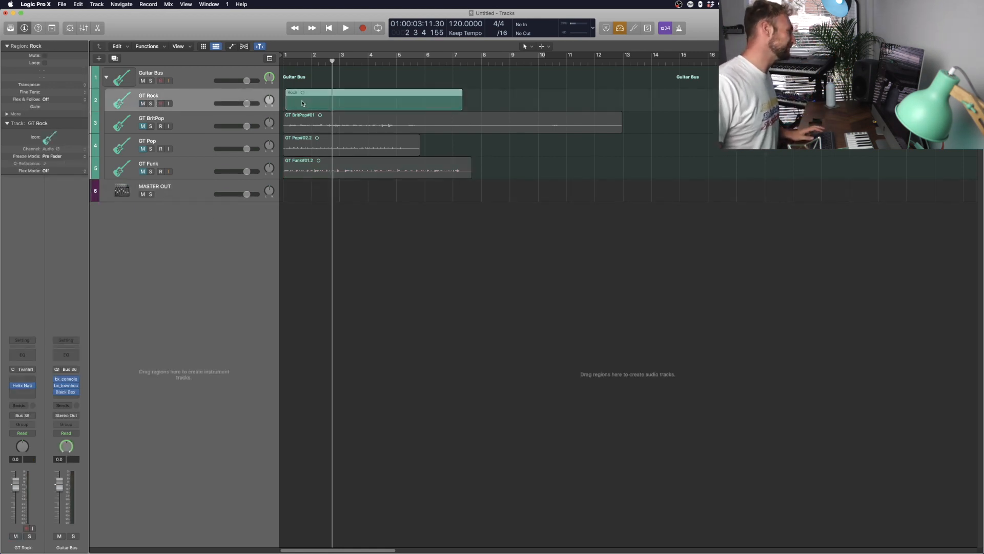
pyautogui.moveTo(317, 101); pyautogui.dragTo(294, 105)
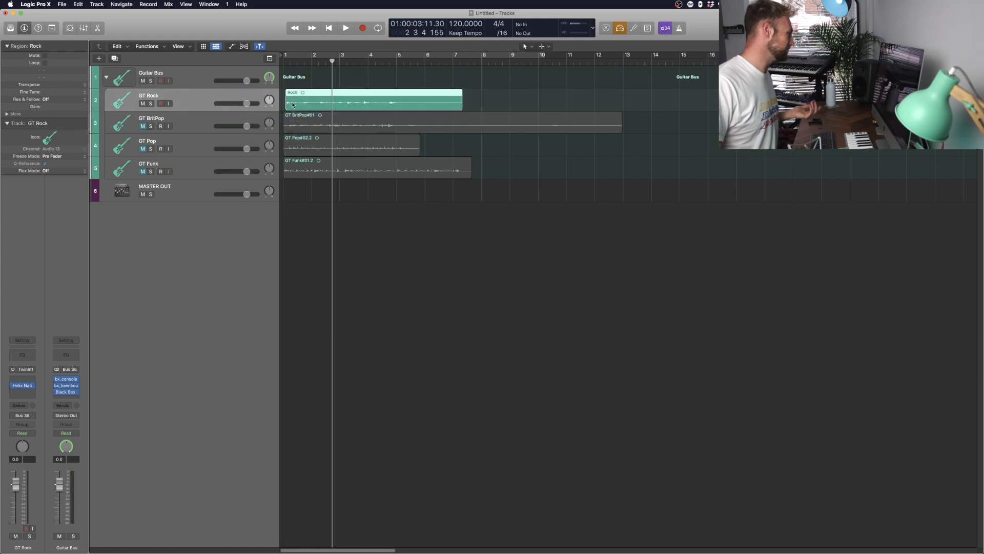
pyautogui.click(507, 100)
pyautogui.press('Return')
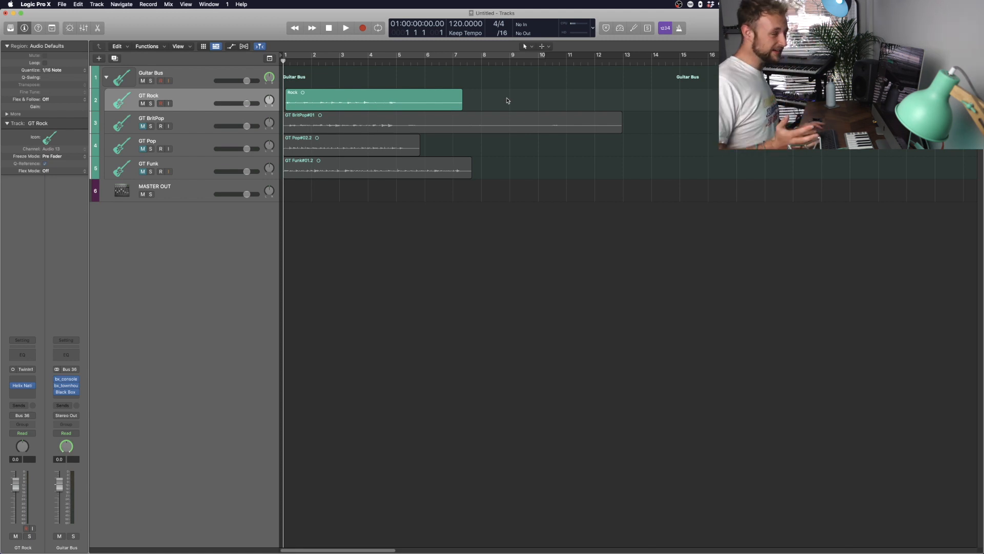
pyautogui.press('space')
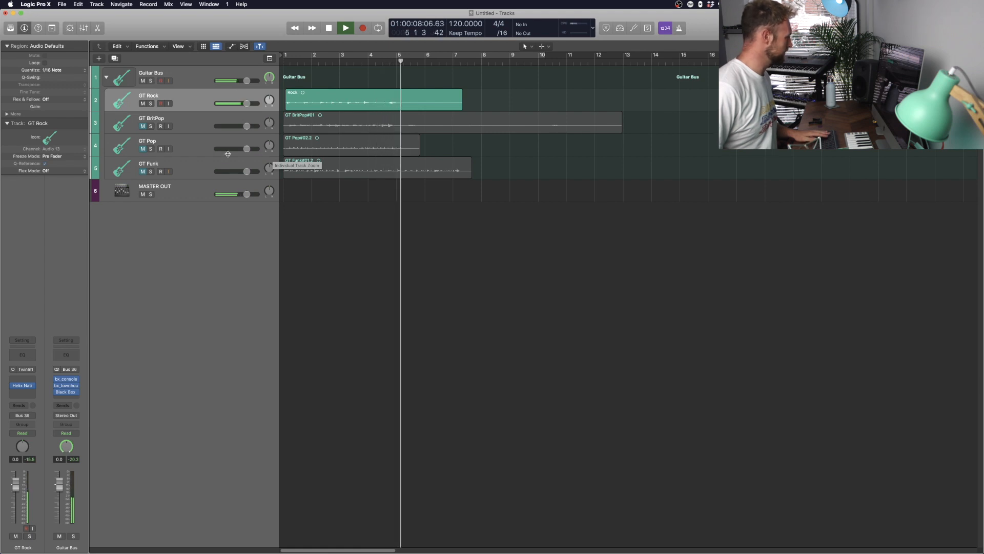
pyautogui.press('space')
# Audition the GT BritPop track from the project start with GT Rock muted
pyautogui.click(143, 126)
pyautogui.click(143, 104)
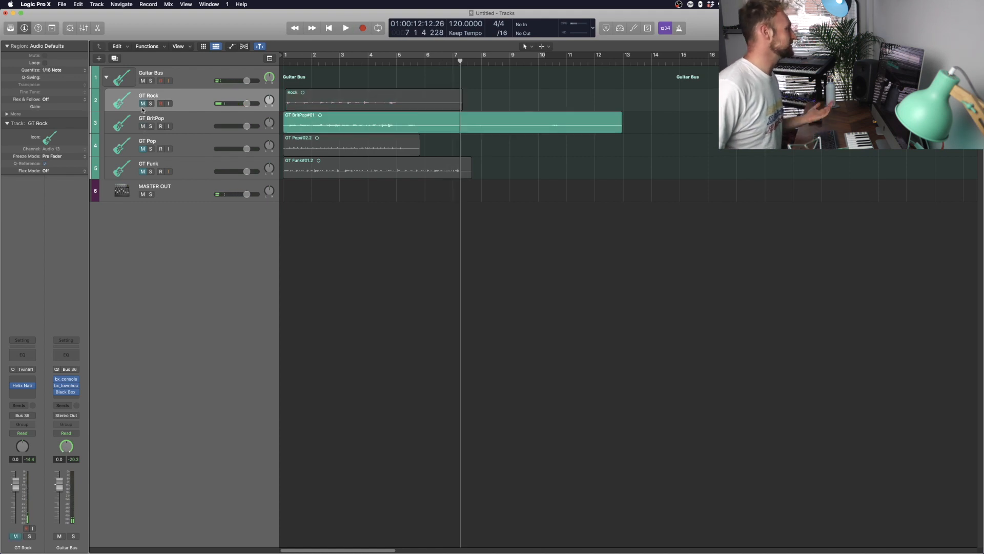
pyautogui.press('Return')
pyautogui.moveTo(282, 62); pyautogui.dragTo(366, 61)
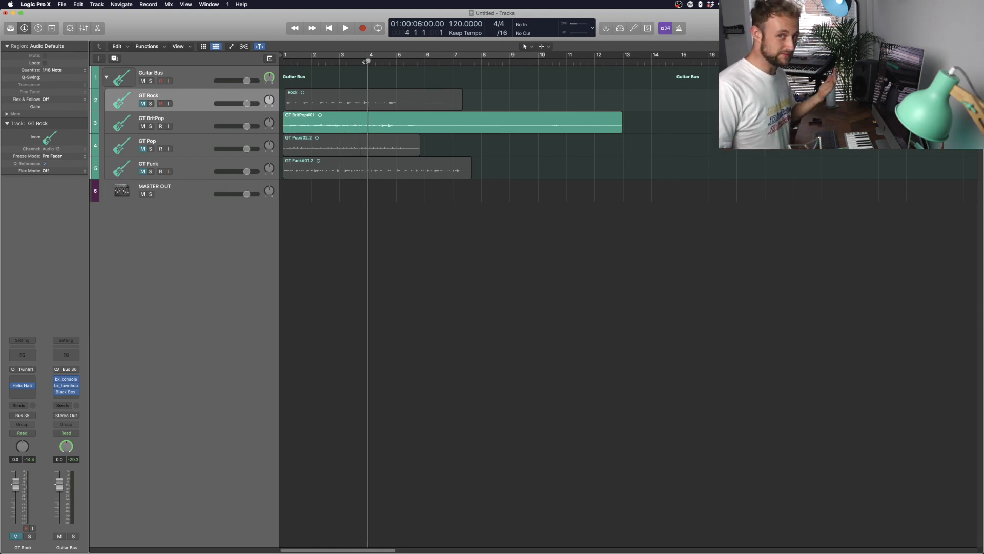
pyautogui.press('Return')
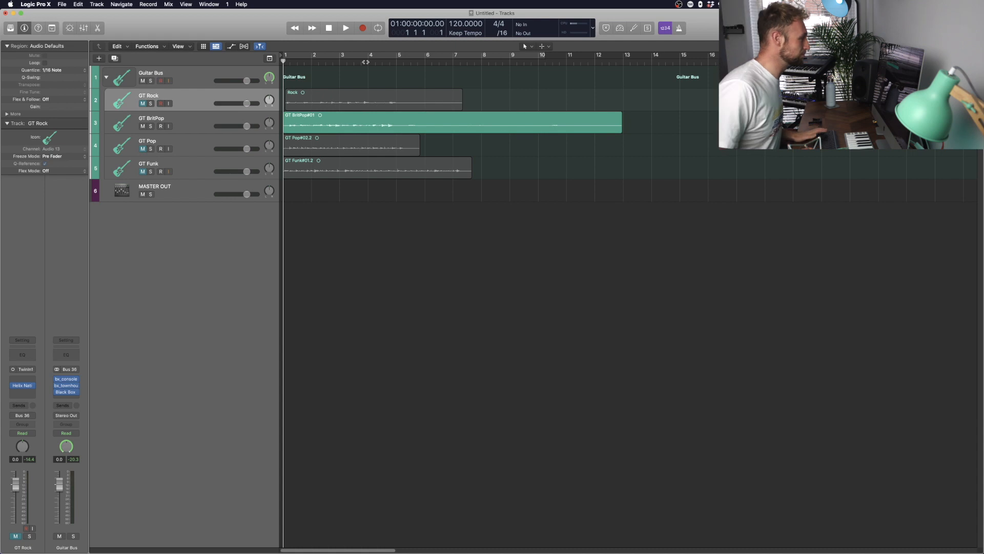
pyautogui.press('space')
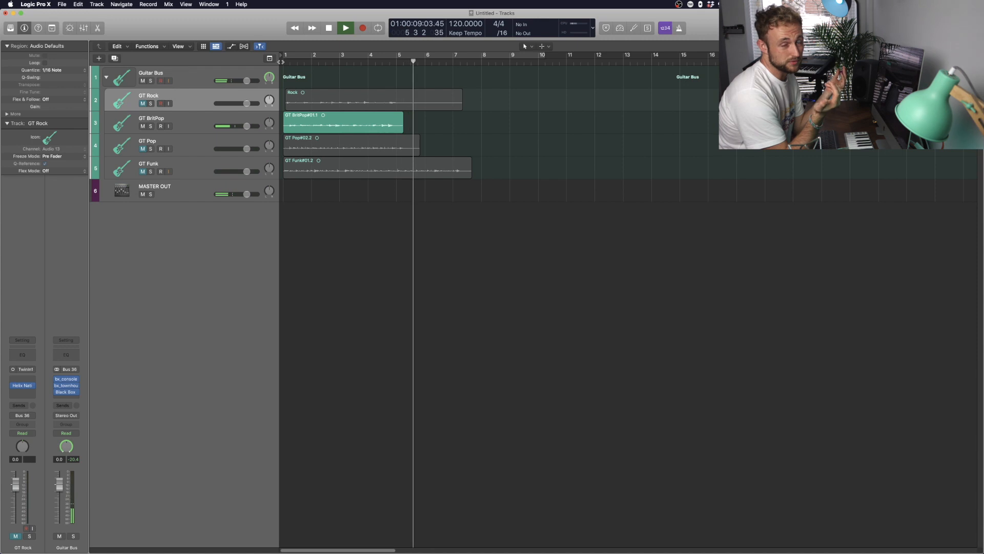
pyautogui.press('space')
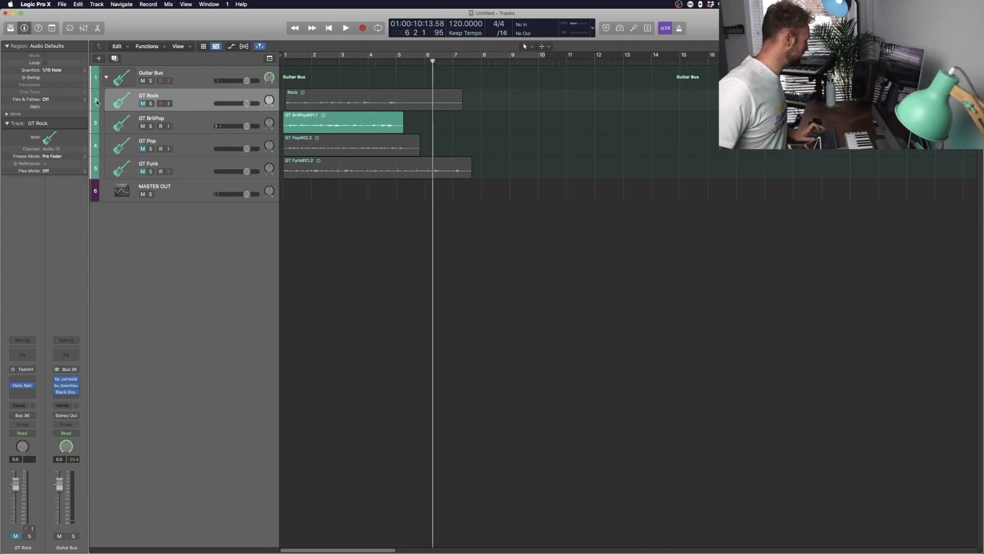
# Mute GT BritPop, unmute GT Pop and play it from the project start
pyautogui.click(143, 126)
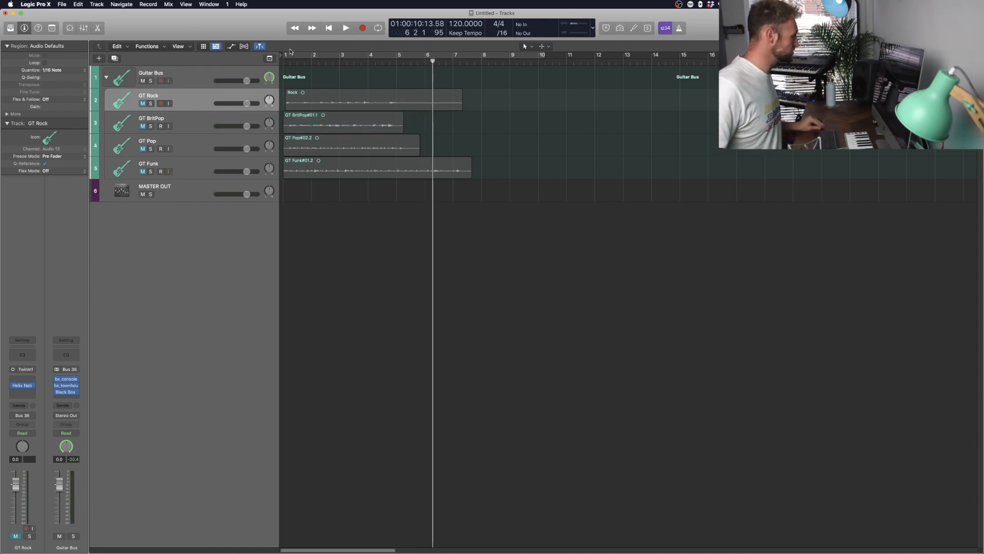
pyautogui.press('Return')
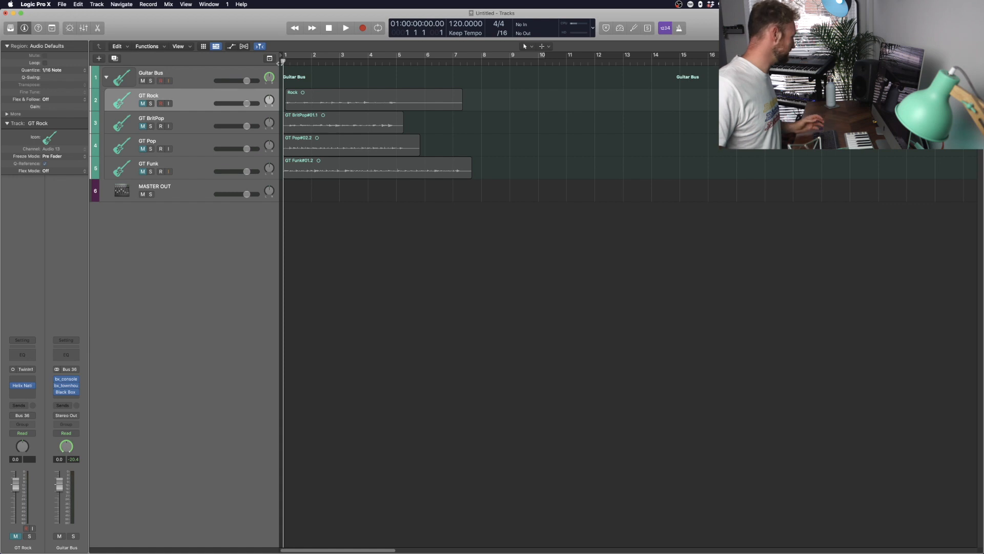
pyautogui.click(143, 148)
pyautogui.click(259, 153)
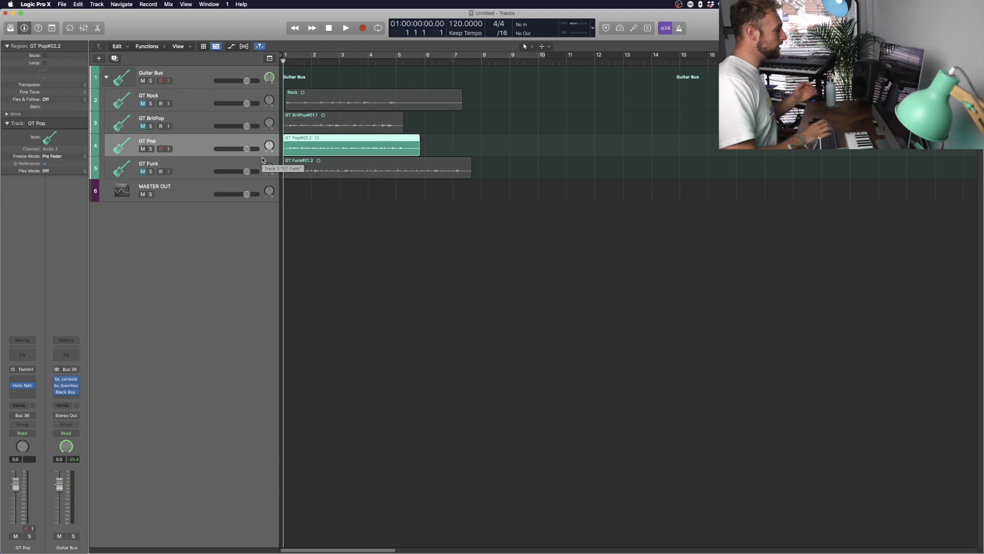
pyautogui.press('space')
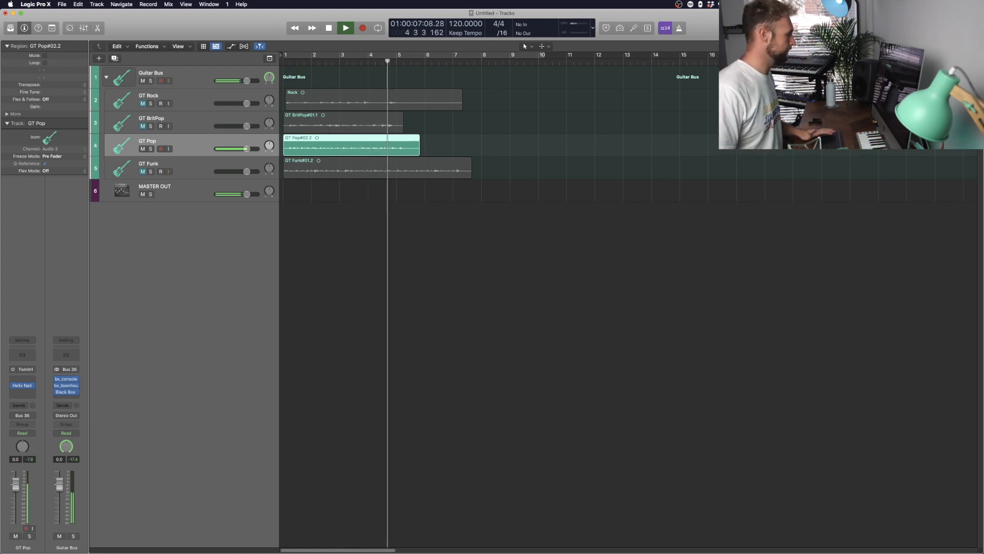
pyautogui.press('space')
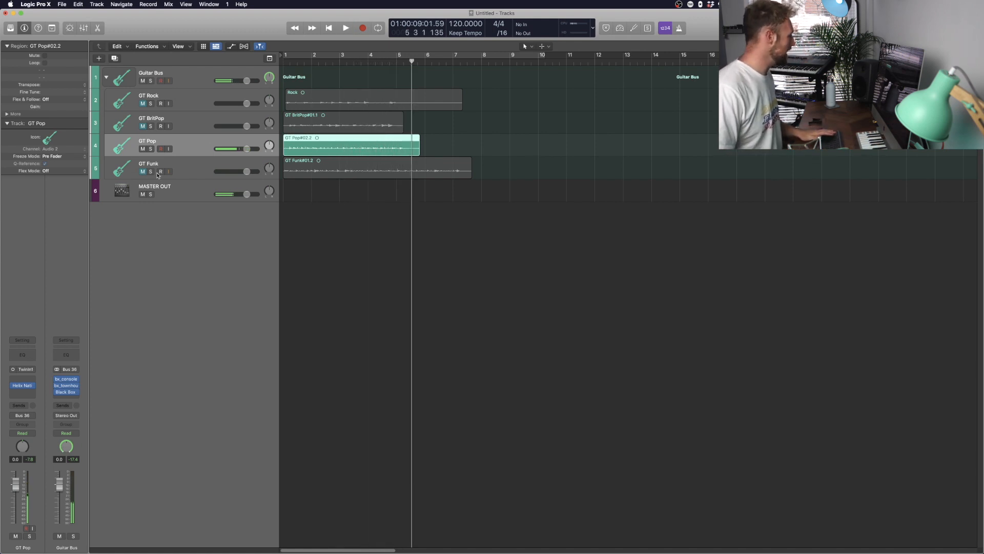
# Play the unmuted GT Funk track from the project start with GT Pop muted
pyautogui.click(143, 172)
pyautogui.click(142, 149)
pyautogui.press('Return')
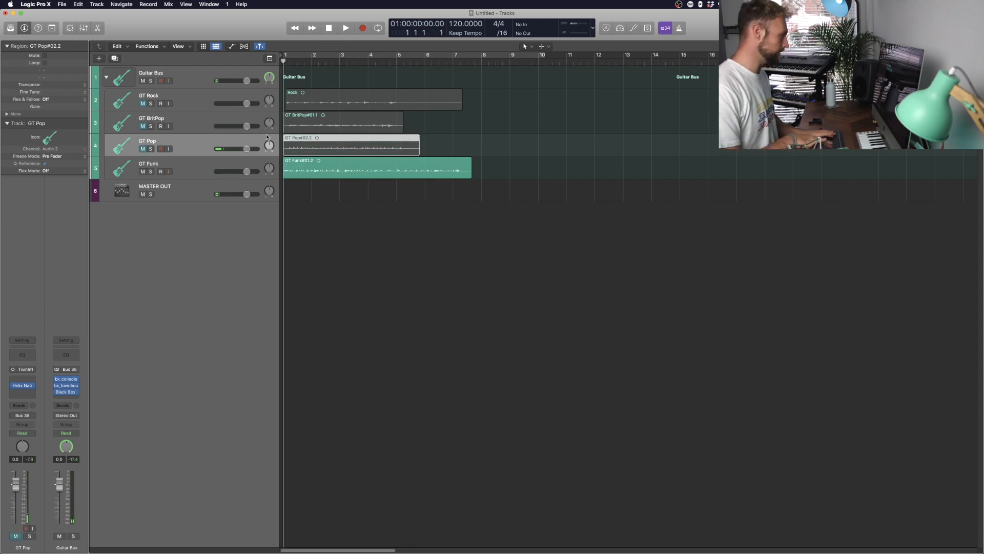
pyautogui.press('space')
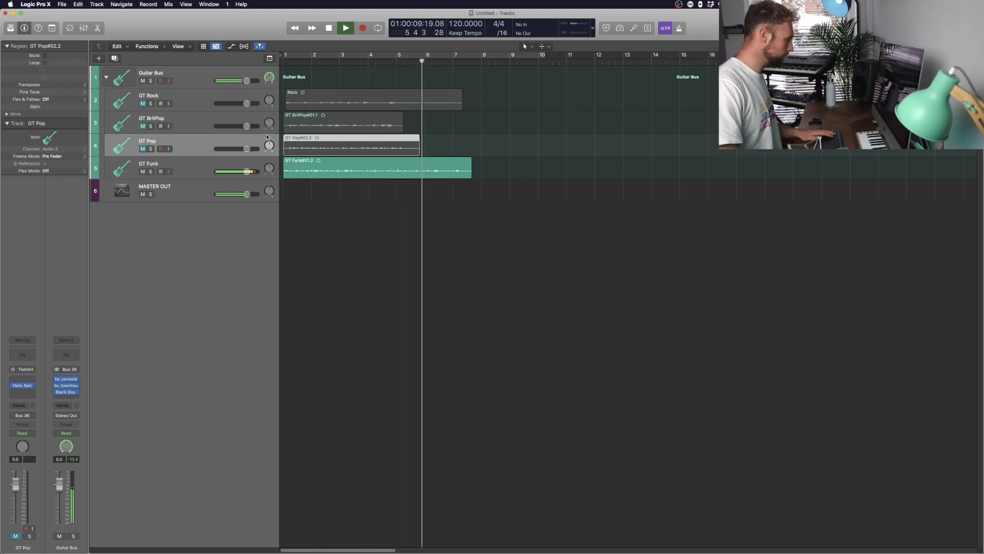
pyautogui.press('space')
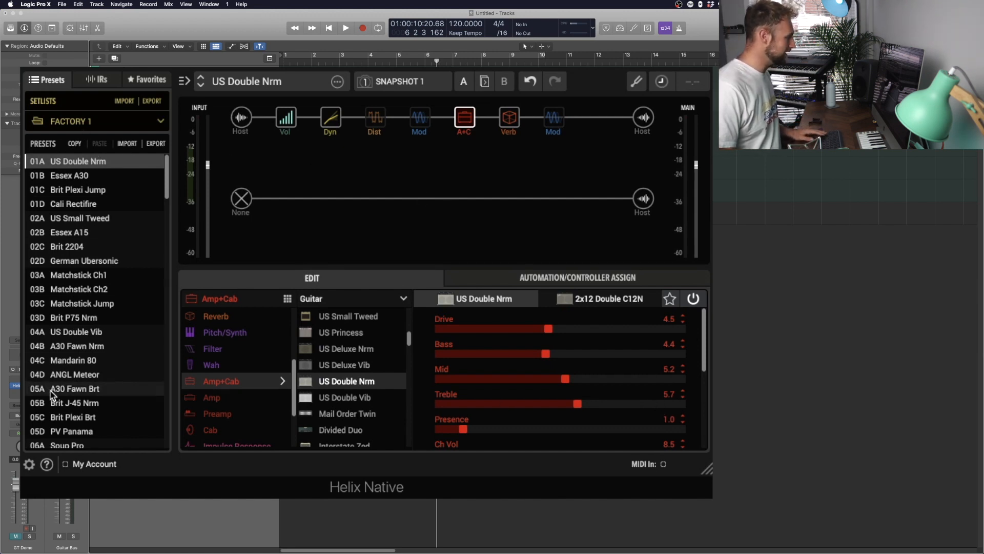
# View the Factory 2 setlist in Helix Native, return to Factory 1 and load preset 02B Essex A15
pyautogui.moveTo(170, 179)
pyautogui.mouseDown()
pyautogui.moveTo(157, 420)
pyautogui.moveTo(169, 170)
pyautogui.mouseUp()
pyautogui.click(161, 122)
pyautogui.click(132, 156)
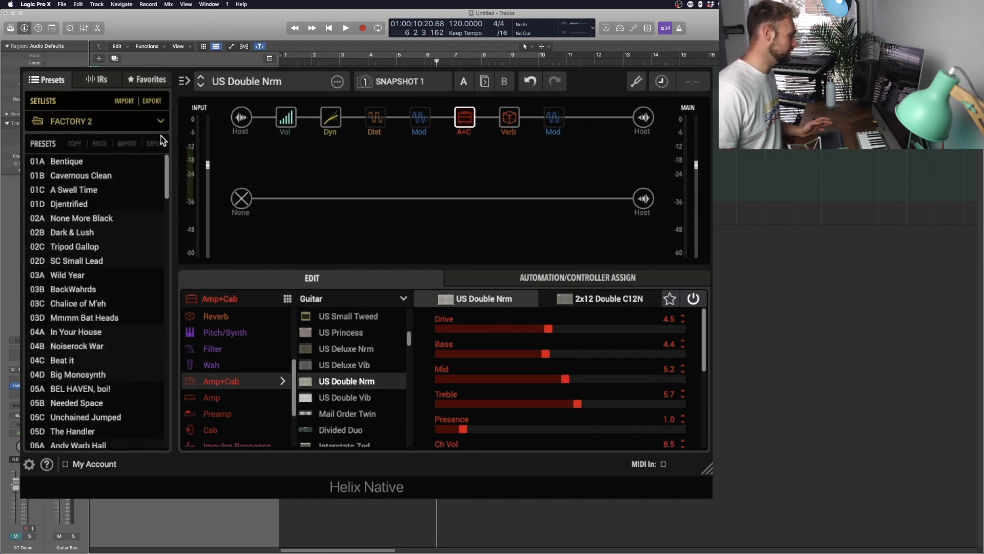
pyautogui.click(97, 123)
pyautogui.click(77, 132)
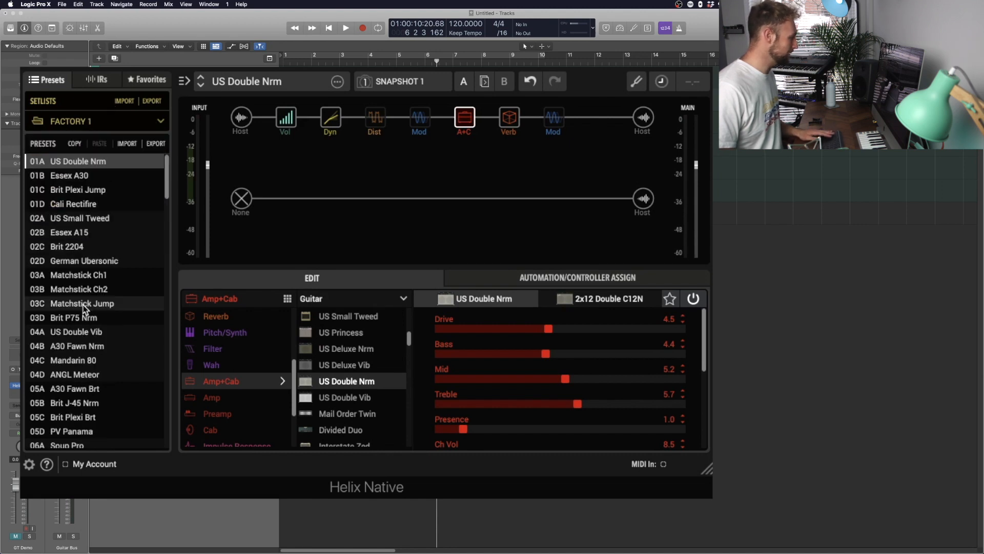
pyautogui.click(78, 234)
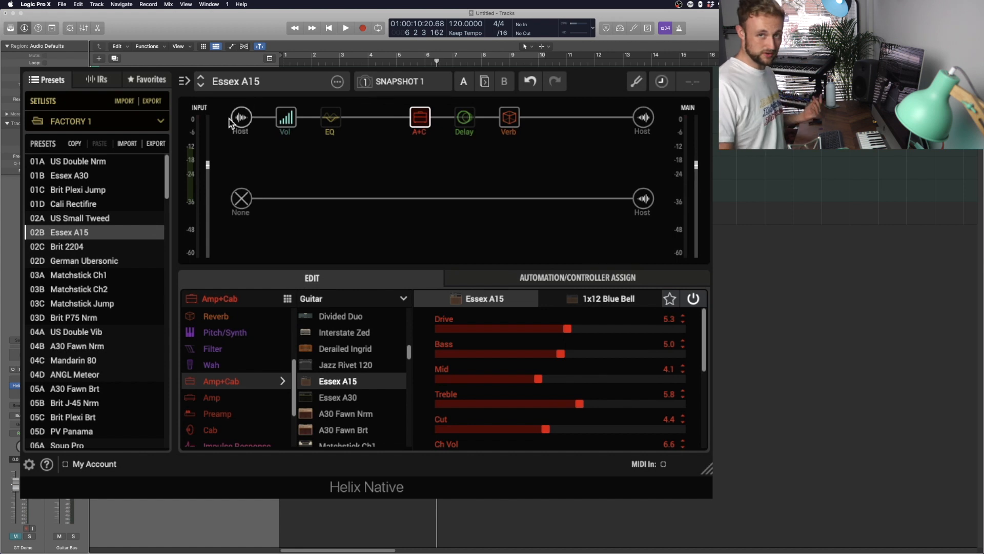
# Switch to the Factory 2 setlist and load preset 07D Sky Explosions
pyautogui.click(98, 121)
pyautogui.click(72, 151)
pyautogui.scroll(-1, 70, 231)
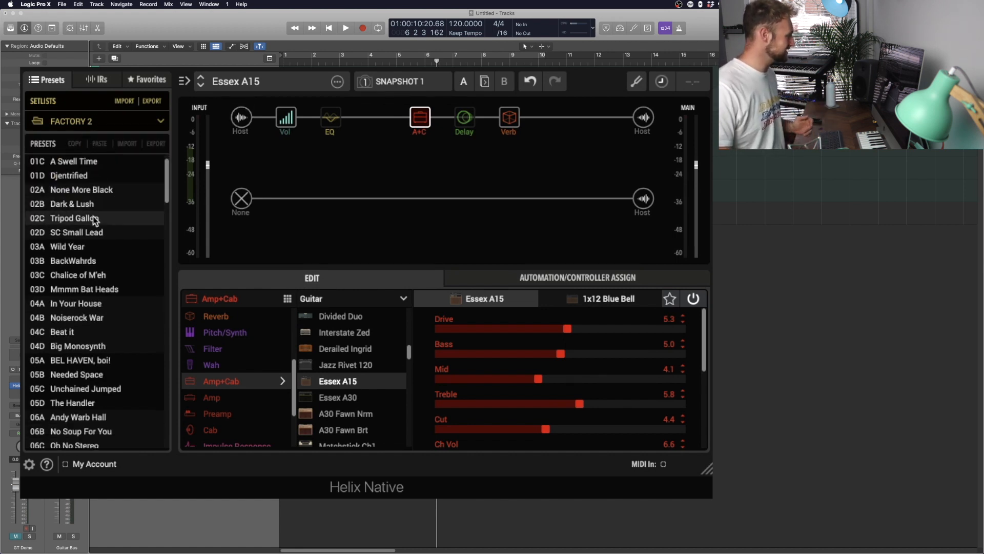
pyautogui.scroll(-3, 103, 231)
pyautogui.scroll(-5, 105, 235)
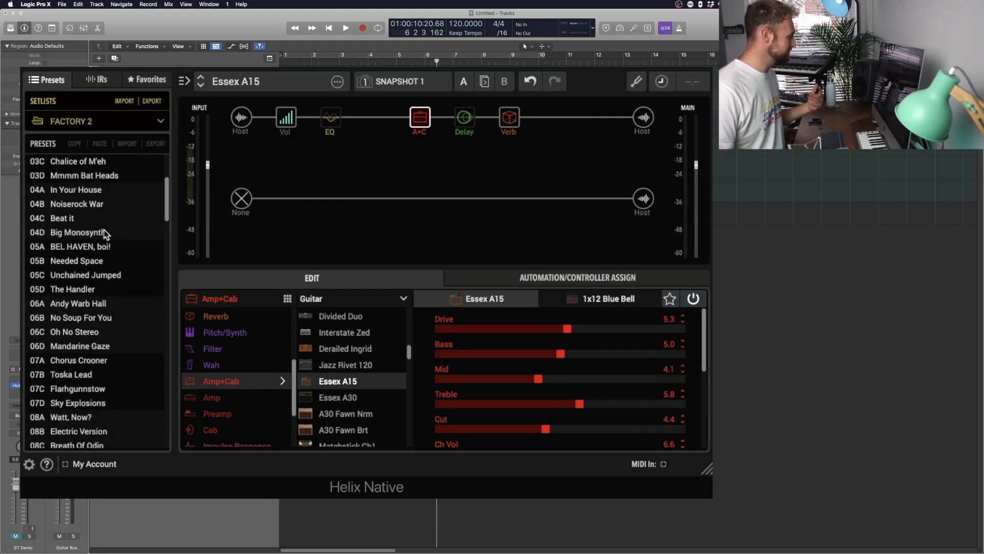
pyautogui.scroll(-1, 106, 234)
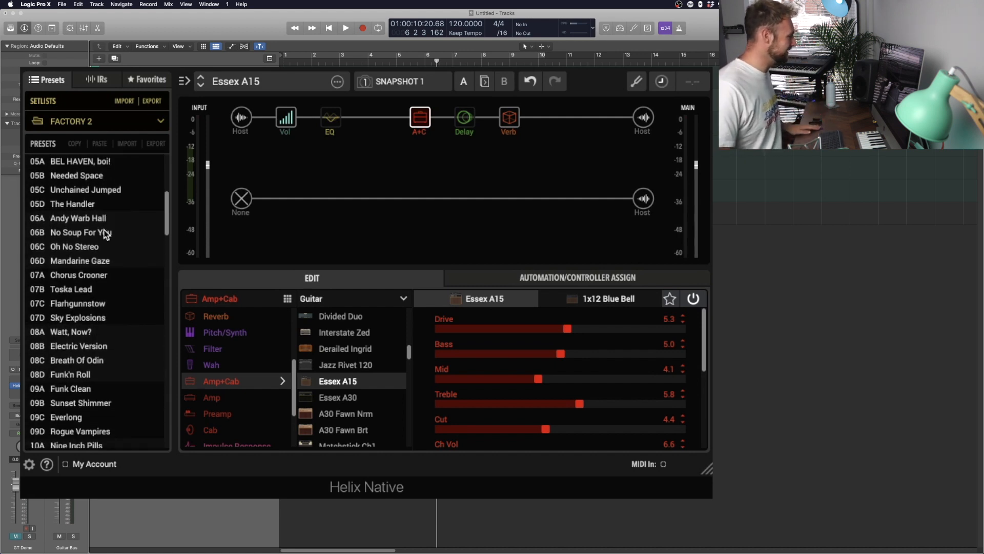
pyautogui.scroll(-5, 106, 235)
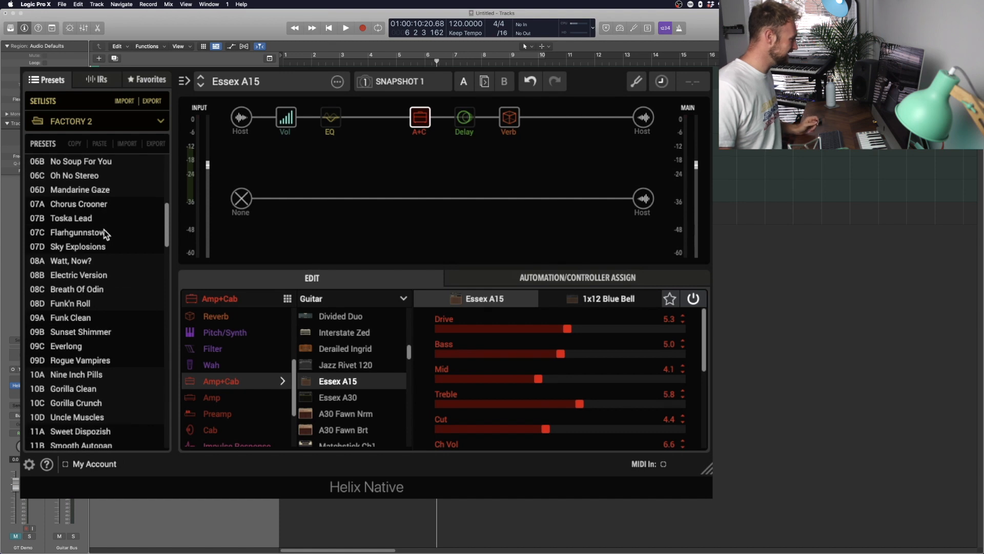
pyautogui.click(104, 247)
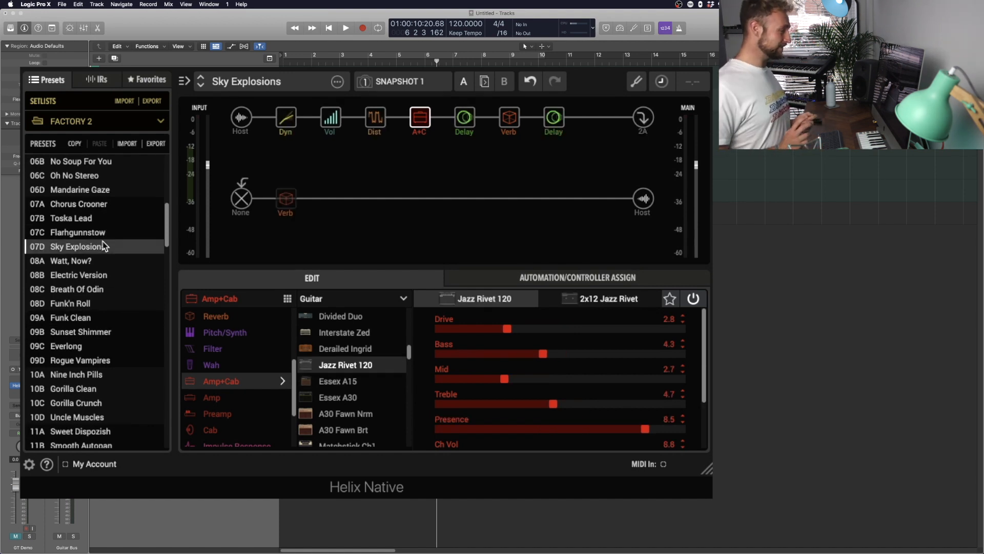
# Load preset 09C Everlong and 30B Senor Sandman from the Factory 2 setlist
pyautogui.click(110, 347)
pyautogui.scroll(-20, 123, 292)
pyautogui.click(123, 289)
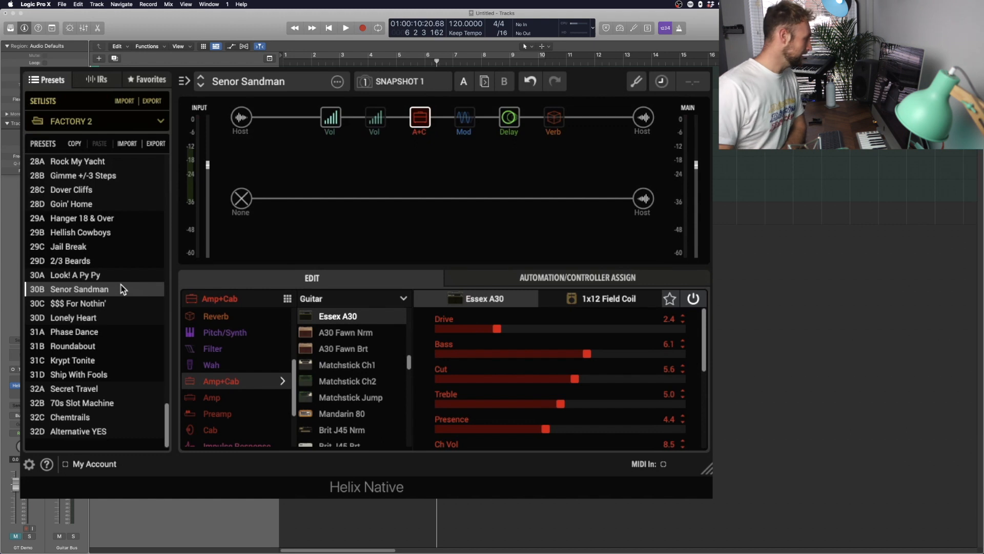
pyautogui.scroll(5, 127, 277)
pyautogui.rightClick(132, 263)
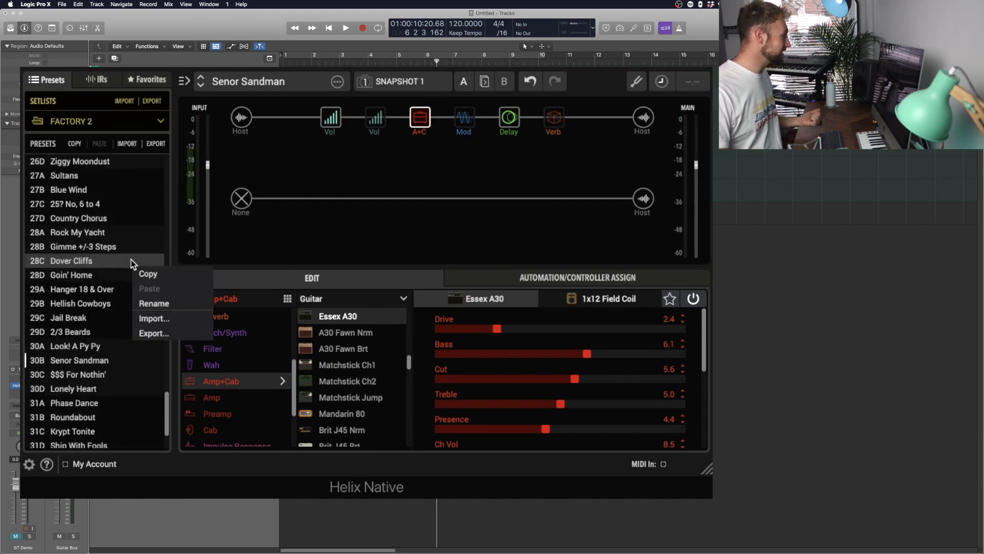
pyautogui.click(41, 251)
# Return to the Factory 1 setlist, load preset 01A US Double Nrm and copy it
pyautogui.scroll(20, 51, 230)
pyautogui.scroll(1, 85, 122)
pyautogui.click(90, 118)
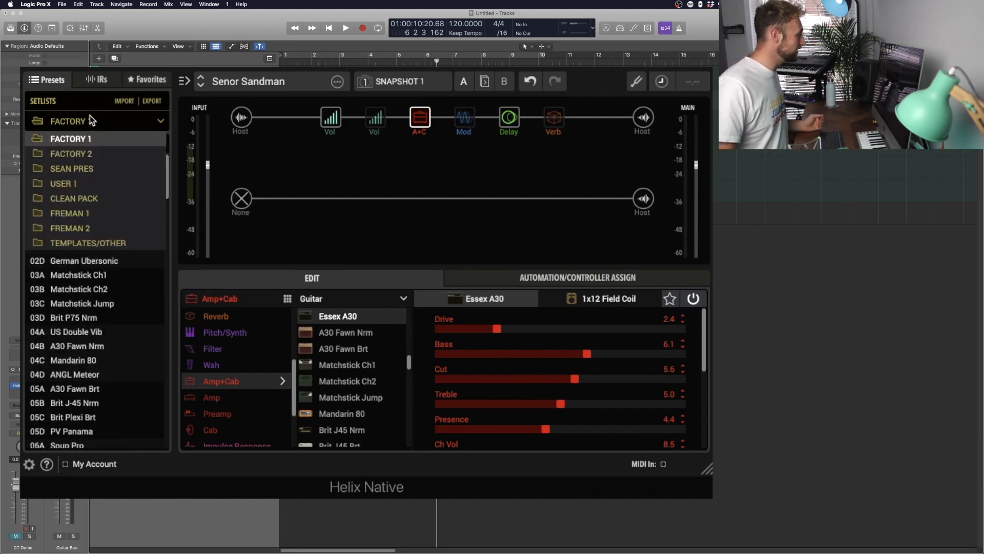
pyautogui.click(88, 141)
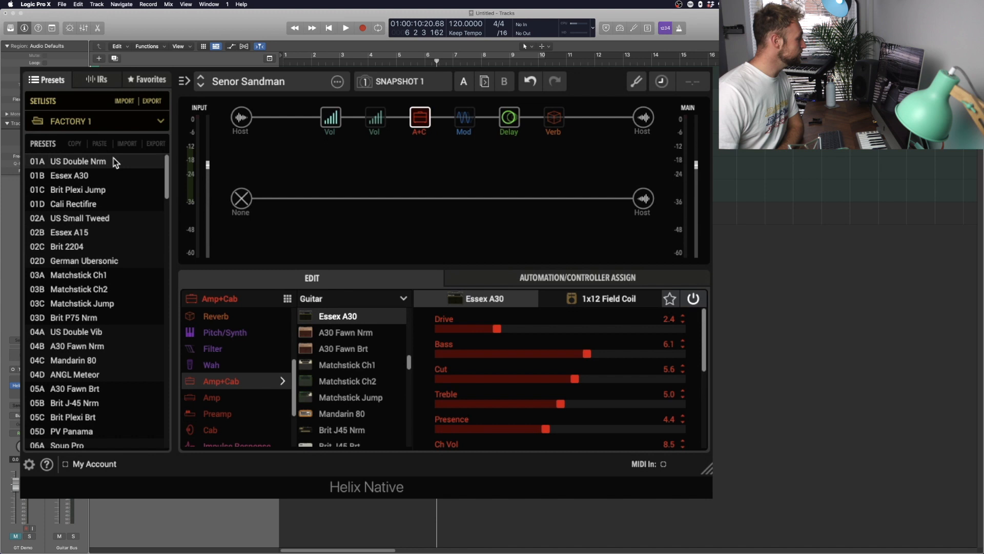
pyautogui.moveTo(84, 162)
pyautogui.mouseDown()
pyautogui.moveTo(77, 238)
pyautogui.moveTo(72, 161)
pyautogui.mouseUp()
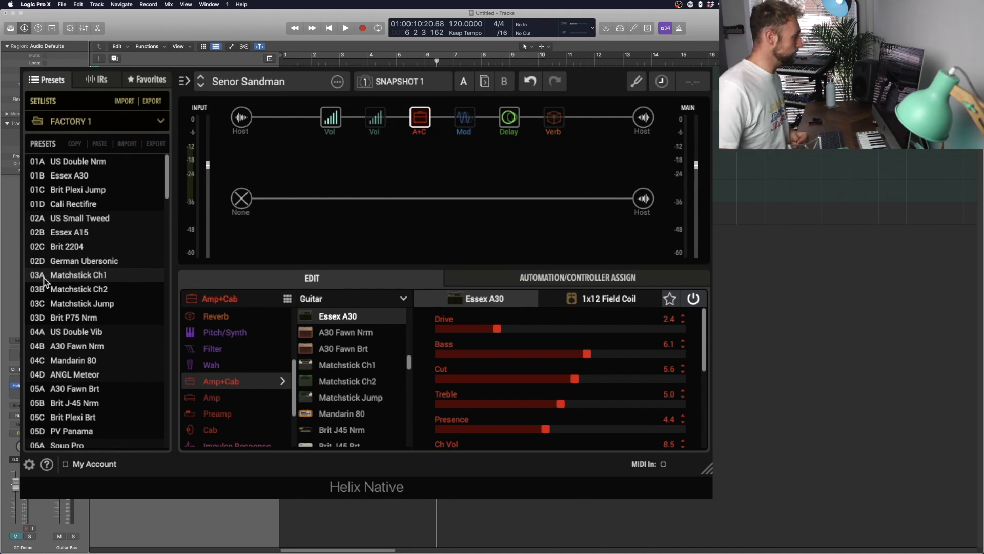
pyautogui.click(54, 163)
pyautogui.click(74, 148)
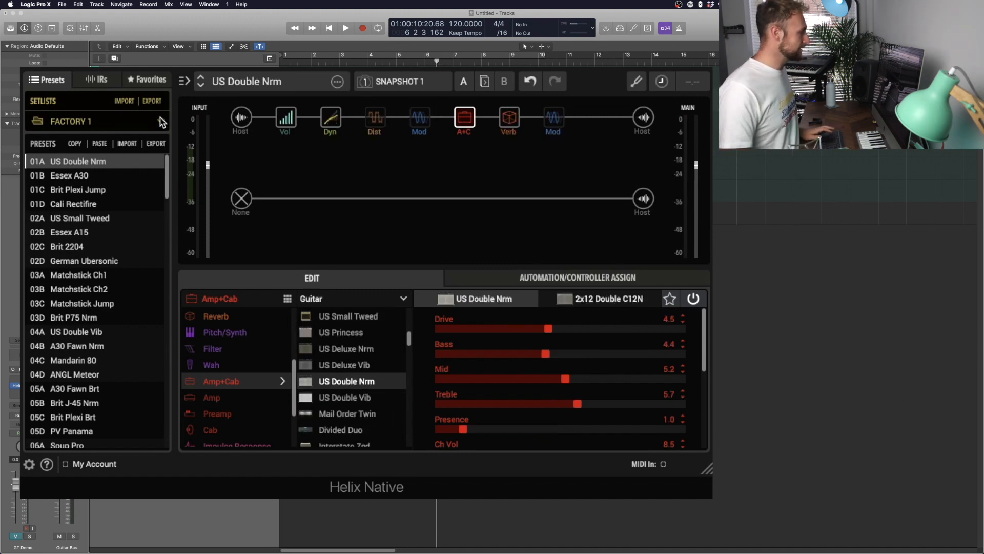
# Look over the available setlists and browse the Factory 1 preset list down and back up
pyautogui.click(161, 121)
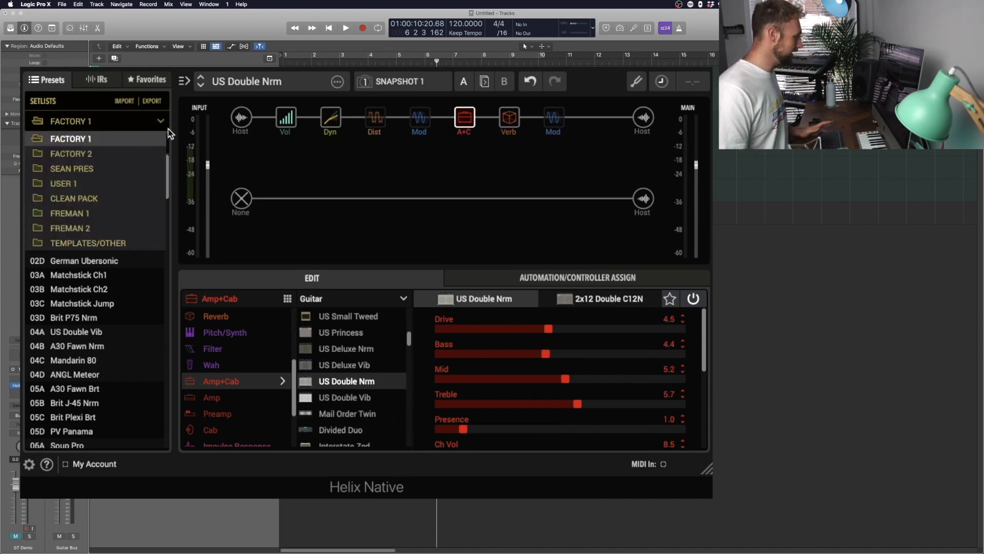
pyautogui.click(77, 139)
pyautogui.scroll(-3, 137, 220)
pyautogui.scroll(-20, 138, 225)
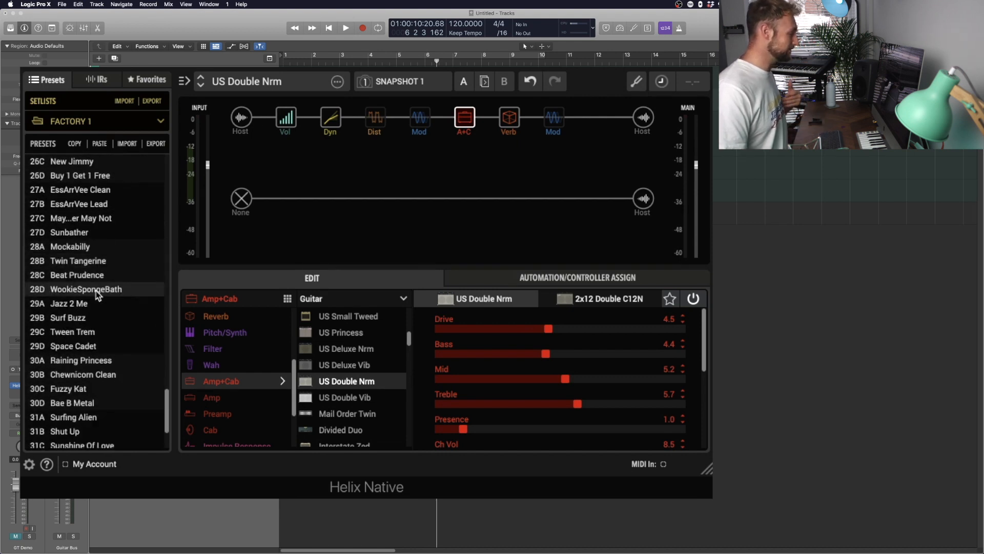
pyautogui.scroll(2, 95, 328)
pyautogui.scroll(20, 95, 328)
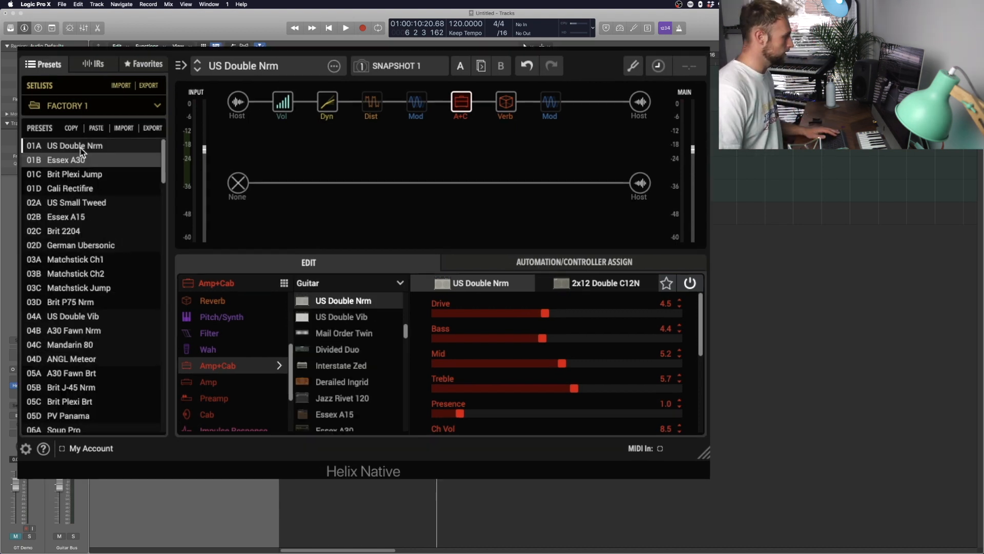
# Open the name of preset 01A US Double Nrm for editing and review its copy, paste, rename, import and export options
pyautogui.rightClick(81, 147)
pyautogui.click(95, 183)
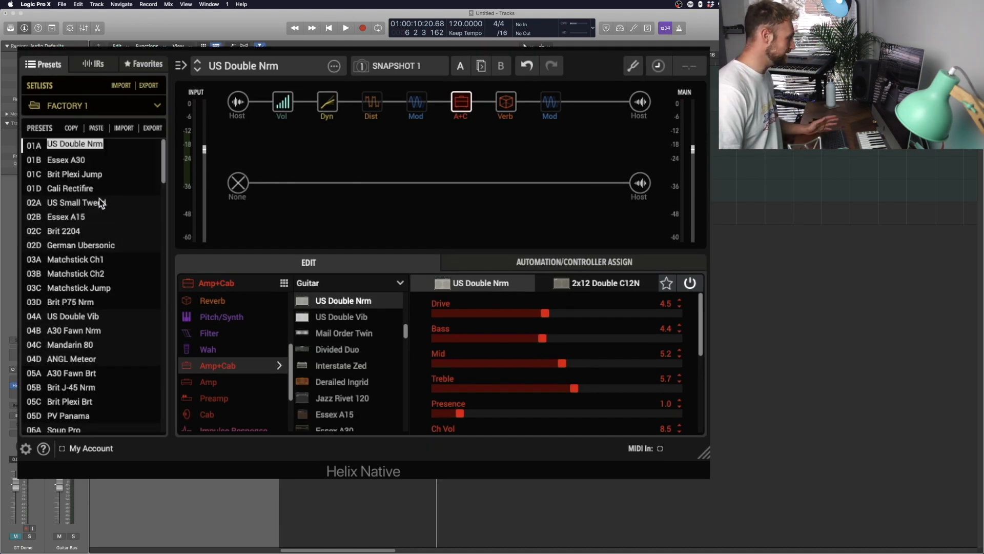
pyautogui.rightClick(75, 144)
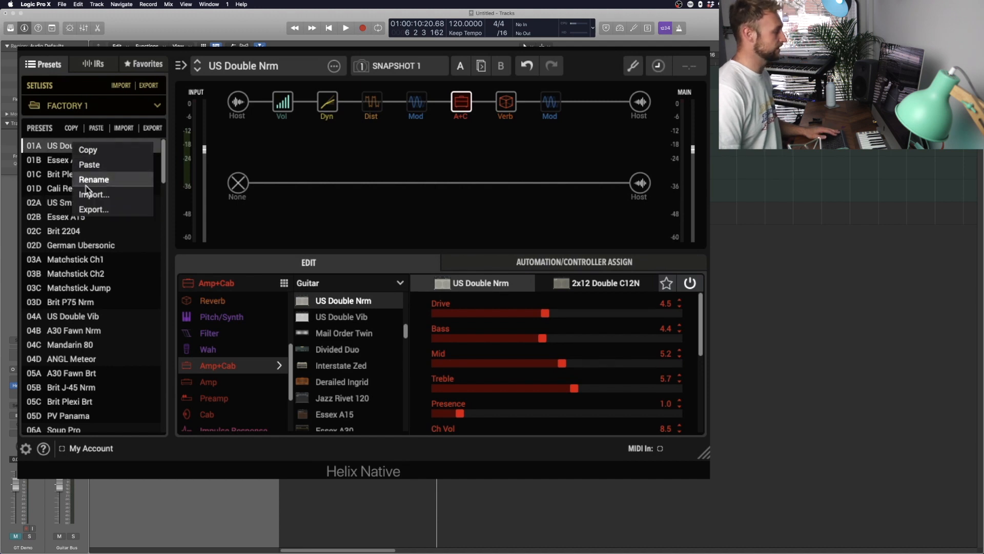
pyautogui.click(61, 171)
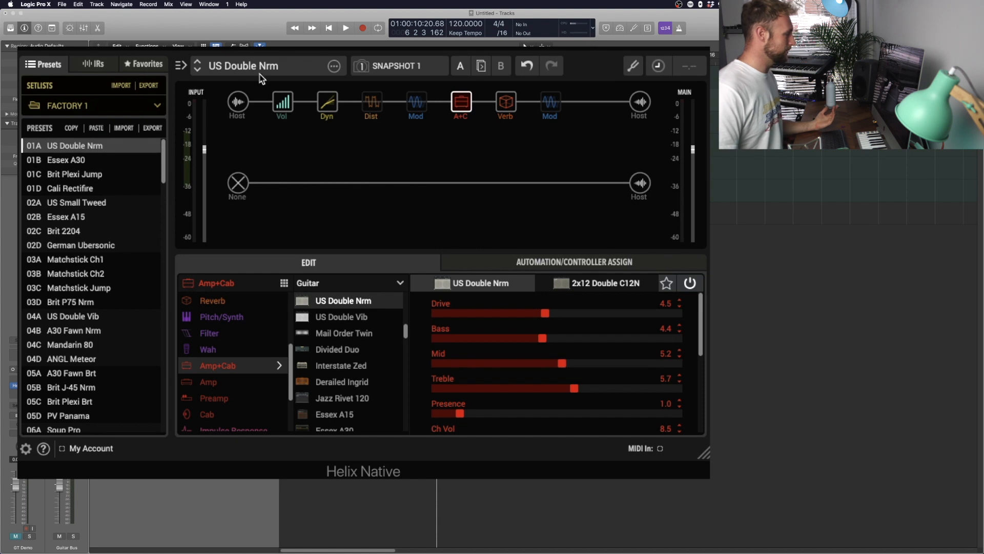
# Step to preset 01B Essex A30 and back to 01A US Double Nrm, and look over the snapshot list, keeping Snapshot 1
pyautogui.click(198, 70)
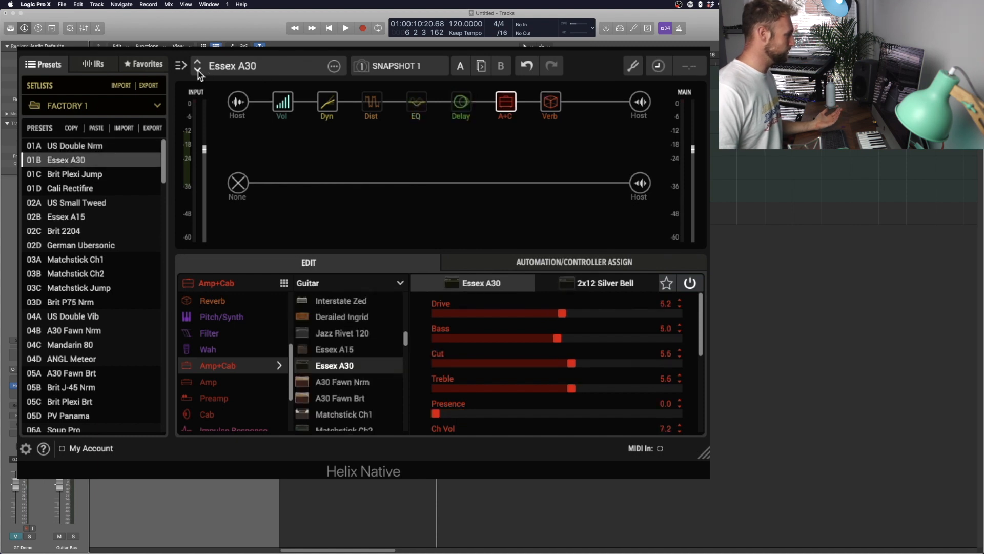
pyautogui.click(197, 62)
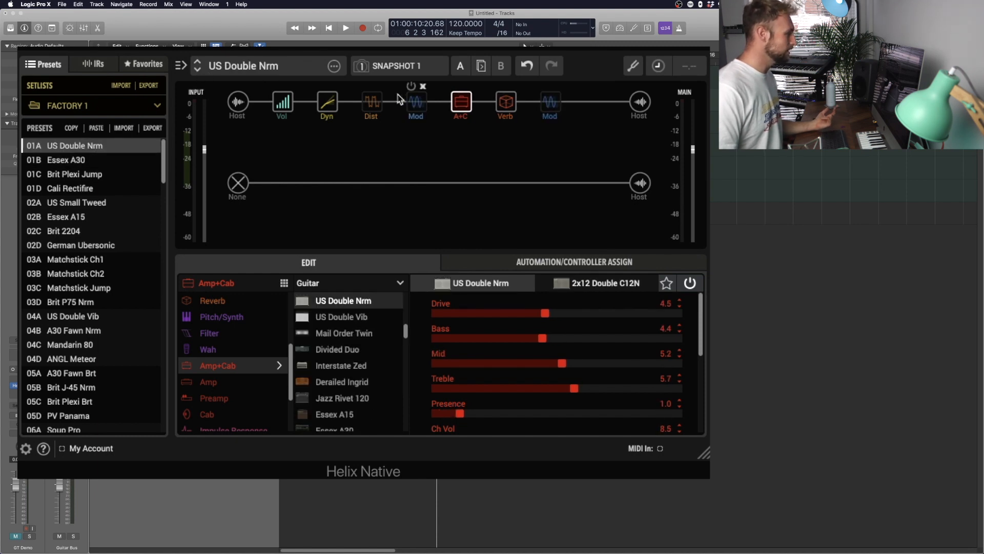
pyautogui.click(405, 66)
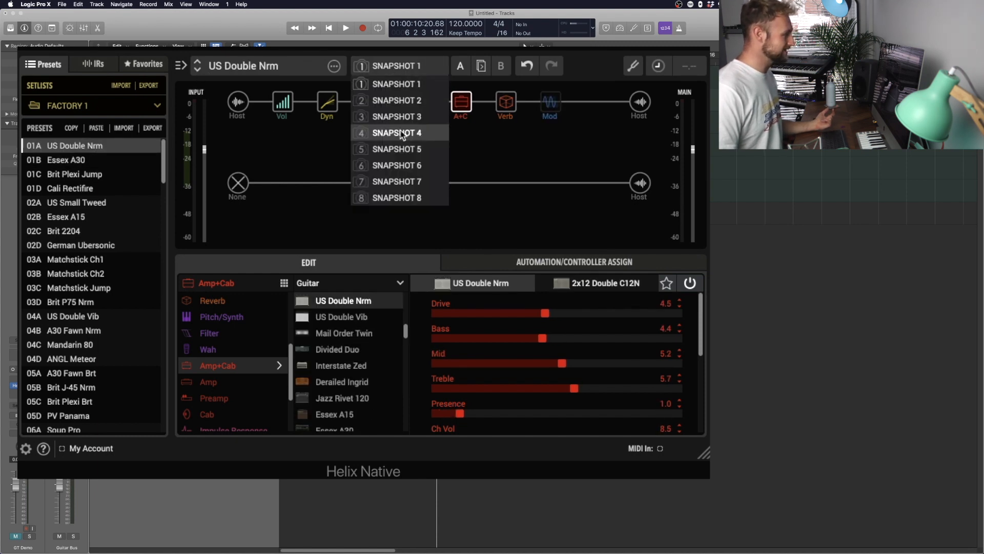
pyautogui.click(391, 82)
pyautogui.click(395, 65)
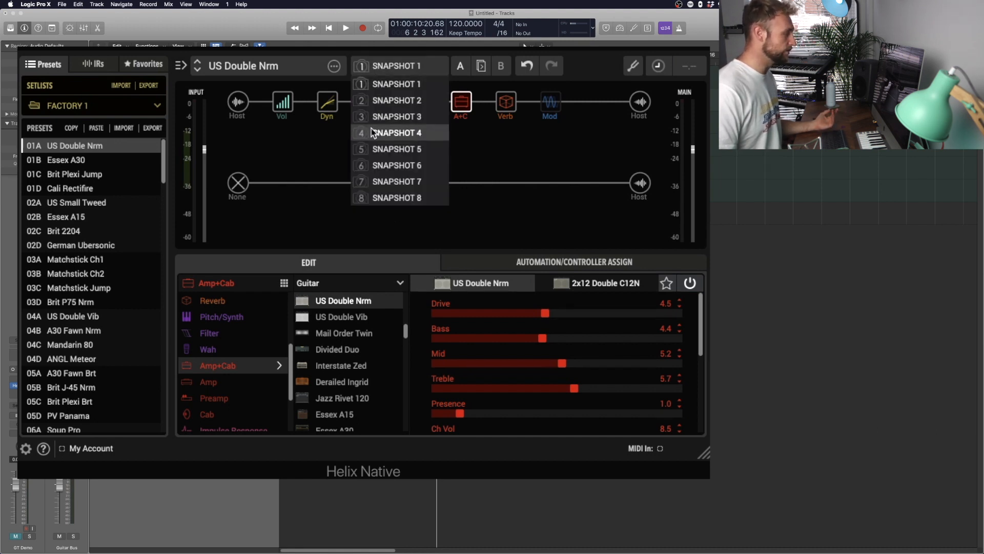
pyautogui.click(380, 68)
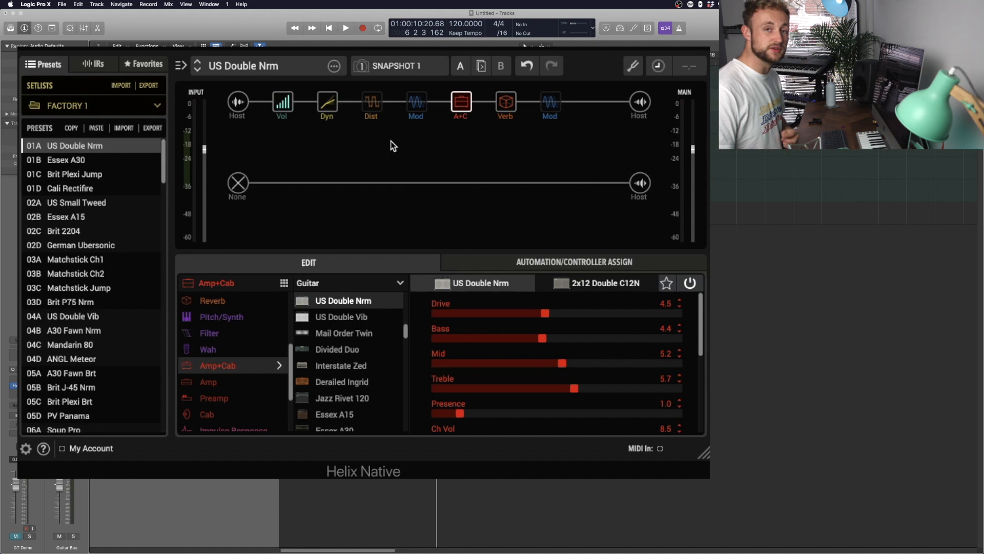
# Switch back and forth between comparison states A and B, ending on A
pyautogui.click(500, 67)
pyautogui.click(460, 67)
pyautogui.click(500, 67)
pyautogui.click(460, 68)
pyautogui.click(500, 68)
pyautogui.click(462, 67)
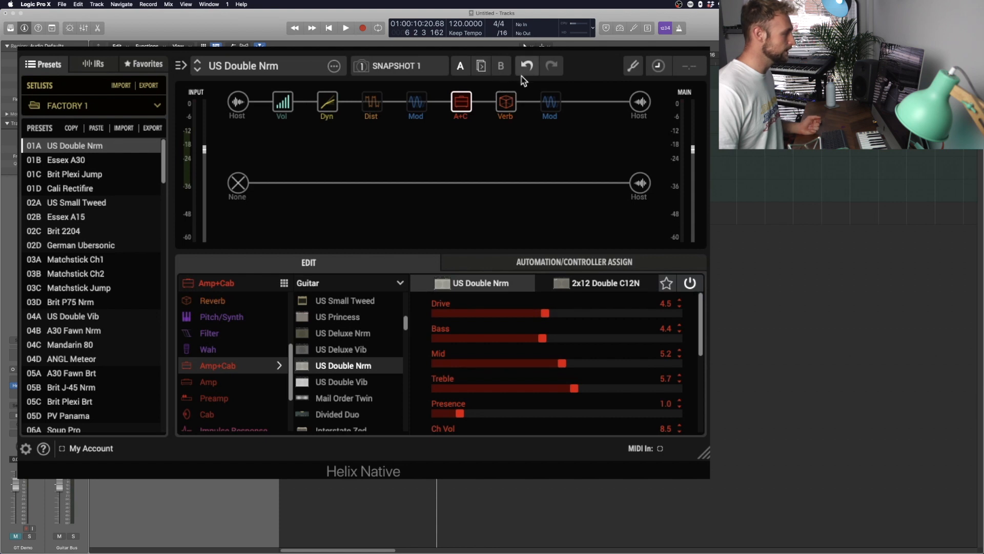
# Open the tuner, set its type to Strobe and close the tuner again
pyautogui.click(634, 72)
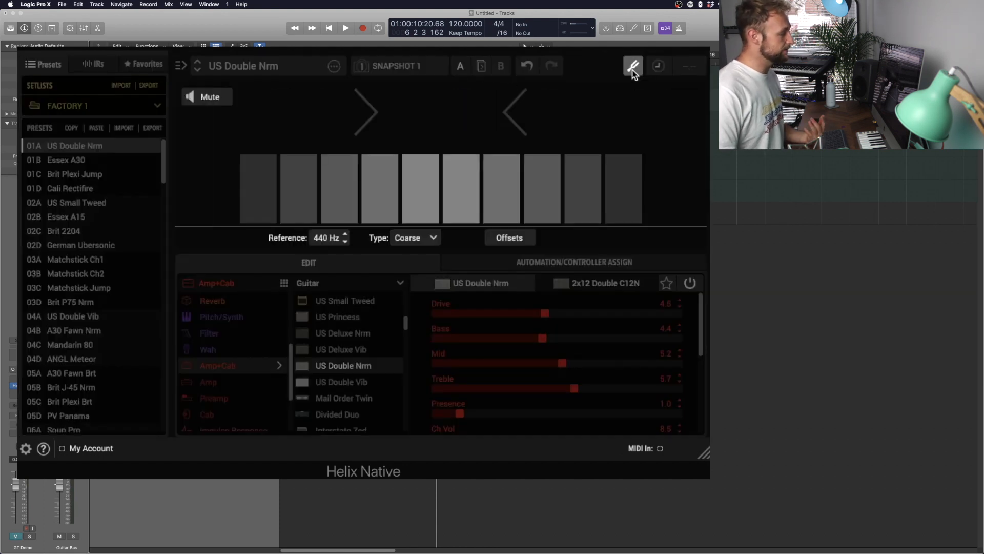
pyautogui.click(634, 72)
pyautogui.click(633, 68)
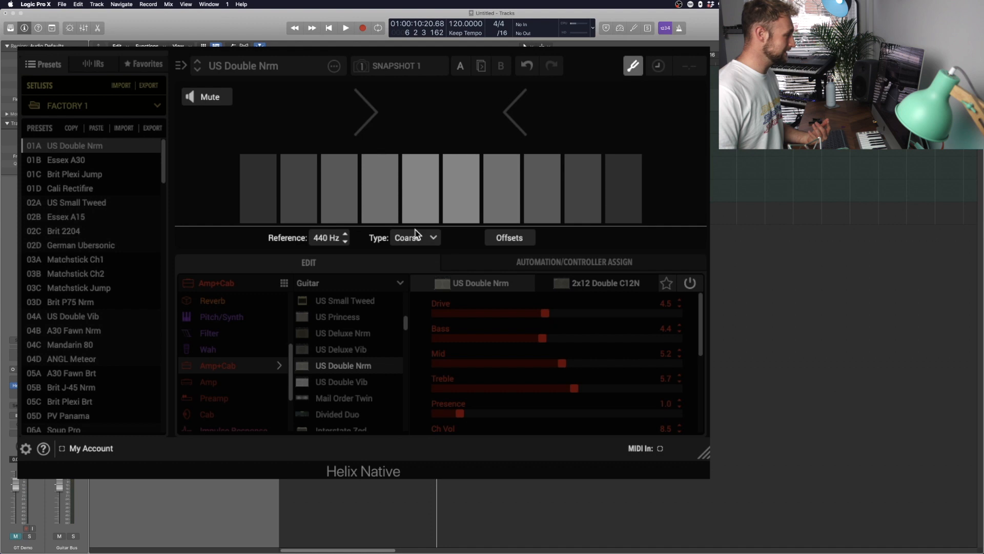
pyautogui.click(416, 235)
pyautogui.click(634, 67)
pyautogui.click(416, 237)
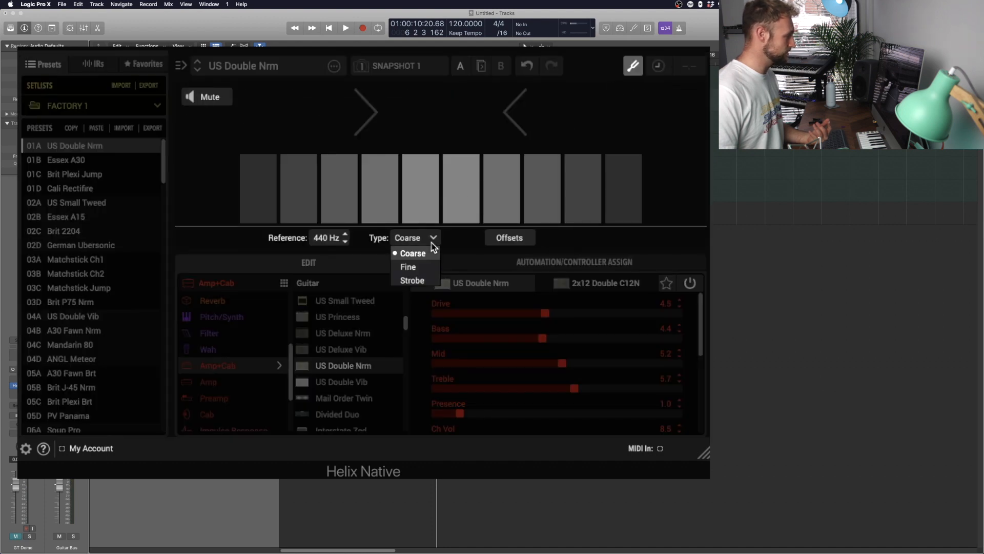
pyautogui.click(413, 279)
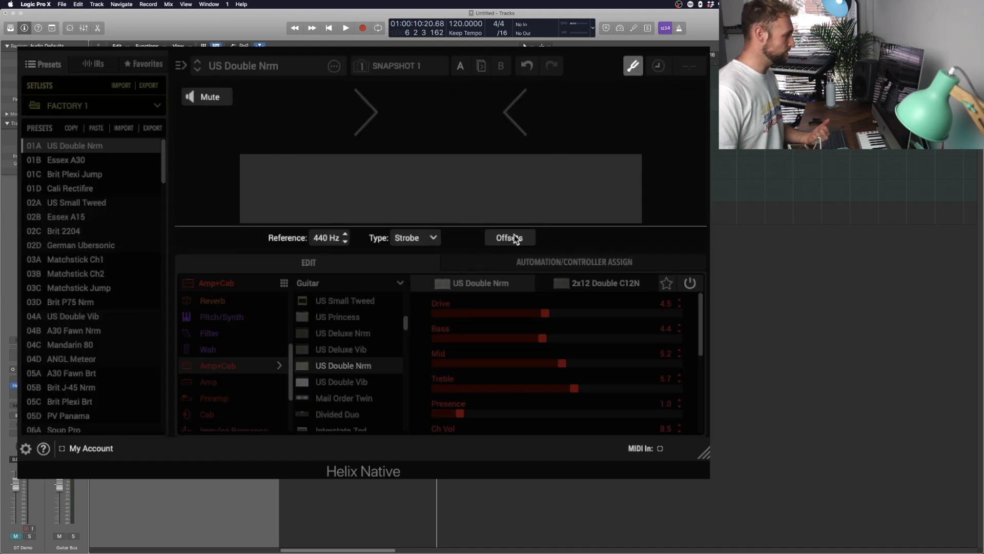
pyautogui.click(632, 67)
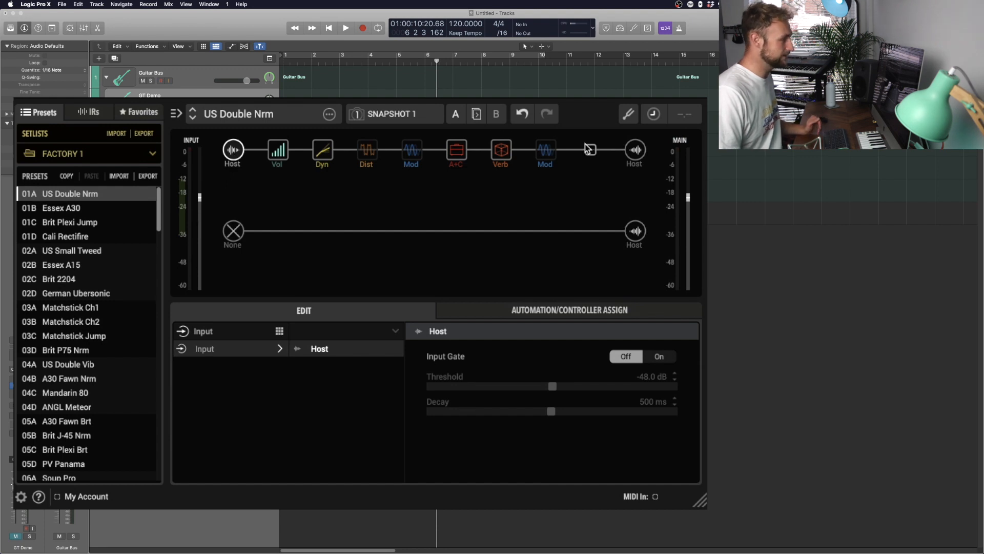
# Inspect the settings of the input and output blocks on both signal paths, ending on the first path's Host input
pyautogui.click(635, 149)
pyautogui.click(241, 236)
pyautogui.click(635, 231)
pyautogui.click(232, 233)
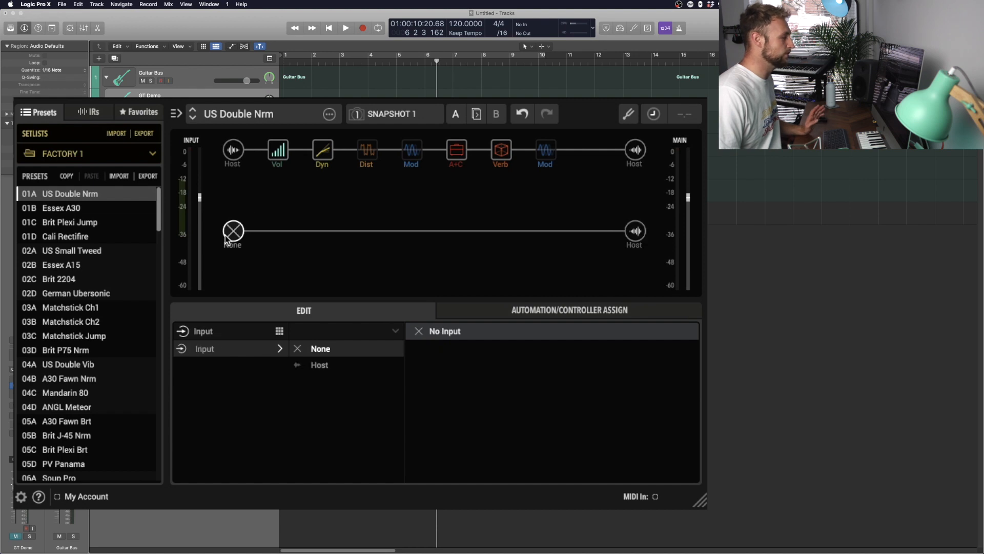
pyautogui.click(235, 154)
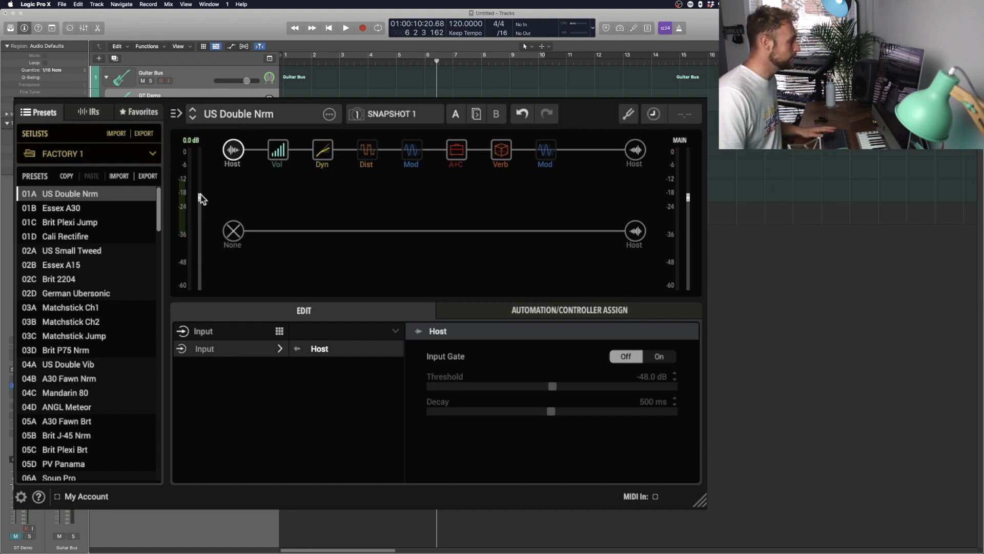
# Try lower and higher input levels, up to about 7.7 dB, and reset the input level to 0.0 dB
pyautogui.moveTo(200, 196); pyautogui.dragTo(208, 256)
pyautogui.moveTo(200, 151); pyautogui.dragTo(200, 205)
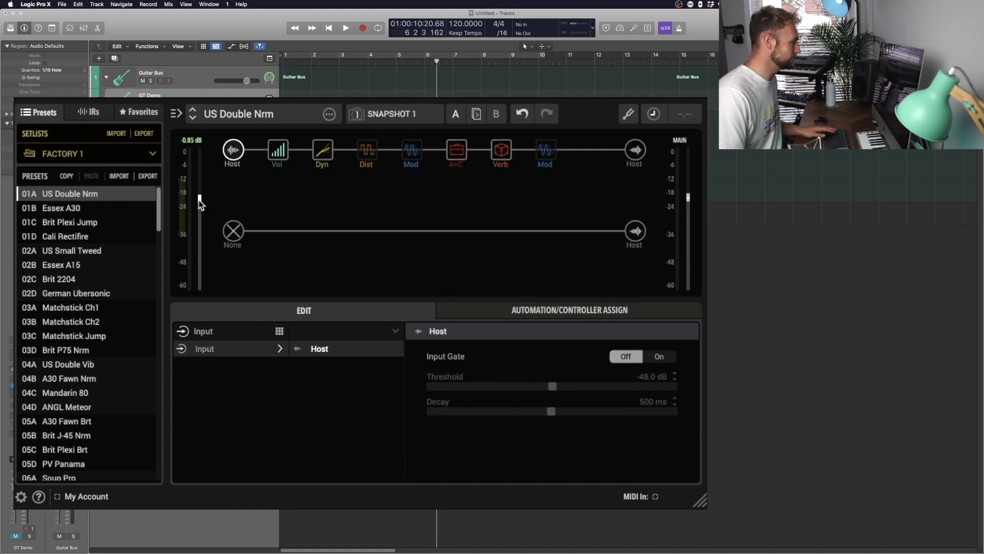
pyautogui.doubleClick(187, 141)
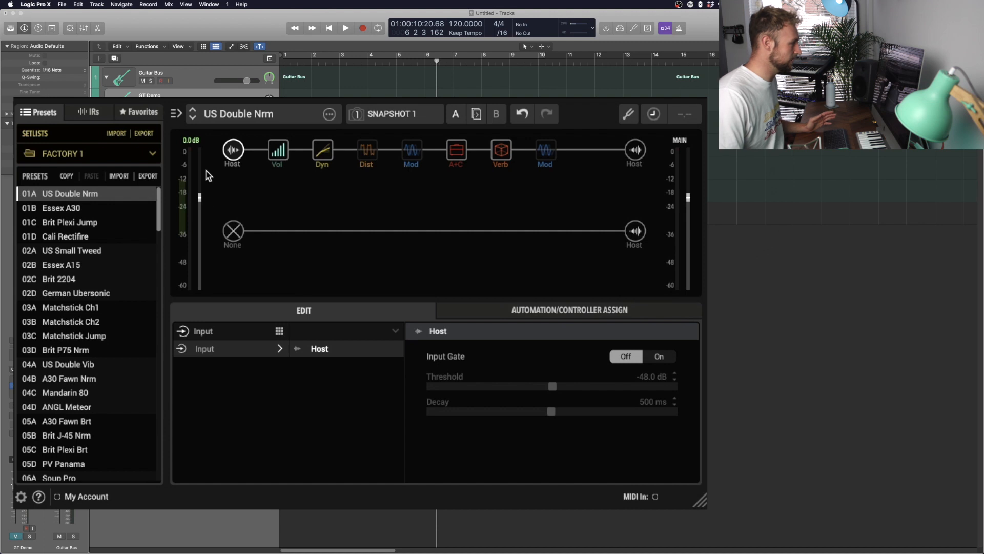
pyautogui.moveTo(202, 205); pyautogui.dragTo(201, 188)
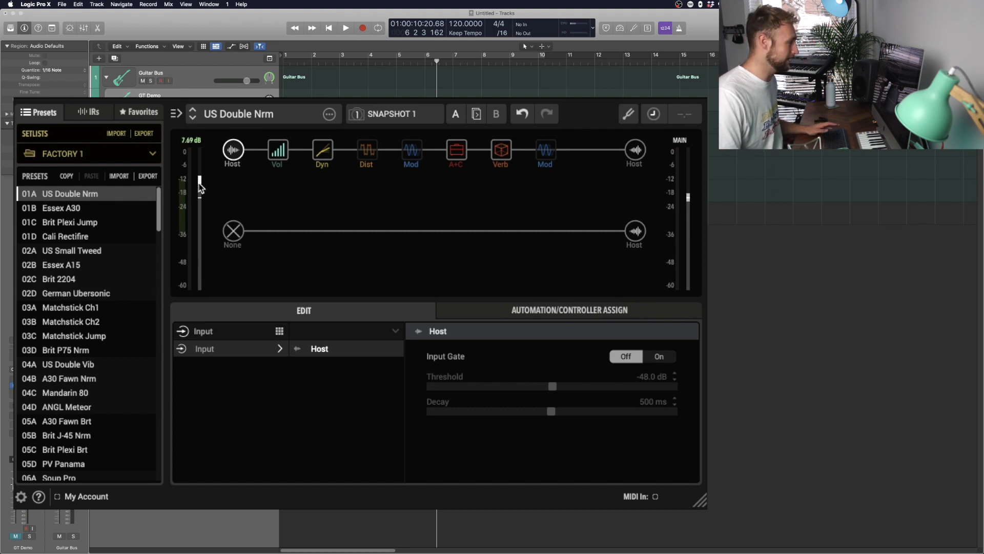
pyautogui.doubleClick(198, 149)
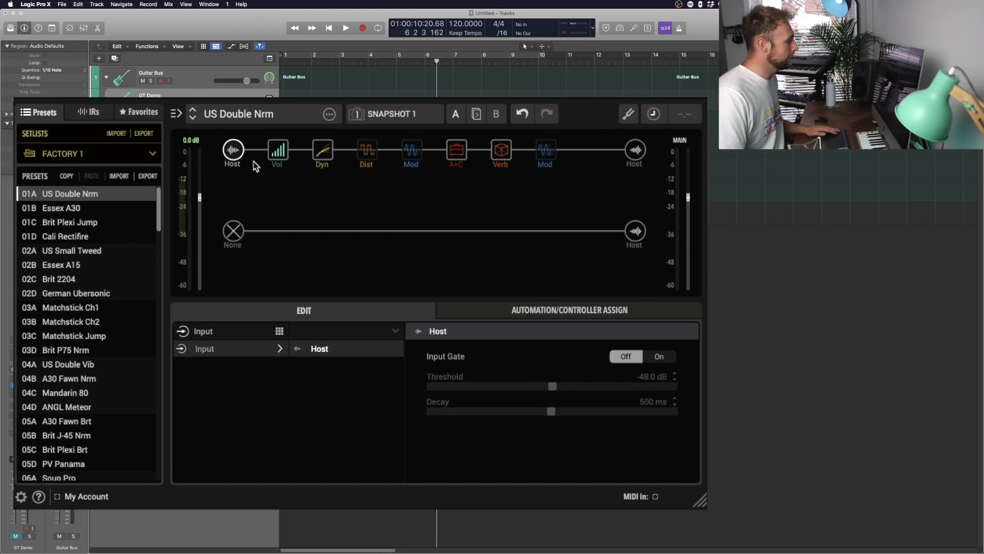
# Route the first path's output to 2A, inspect the second path's input and output, and set the first output back to Host
pyautogui.click(632, 154)
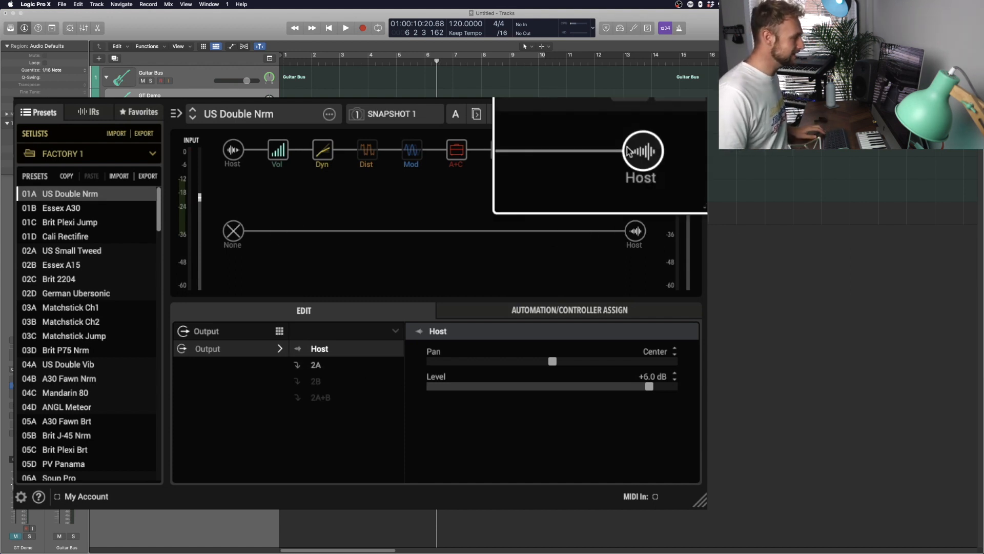
pyautogui.click(352, 365)
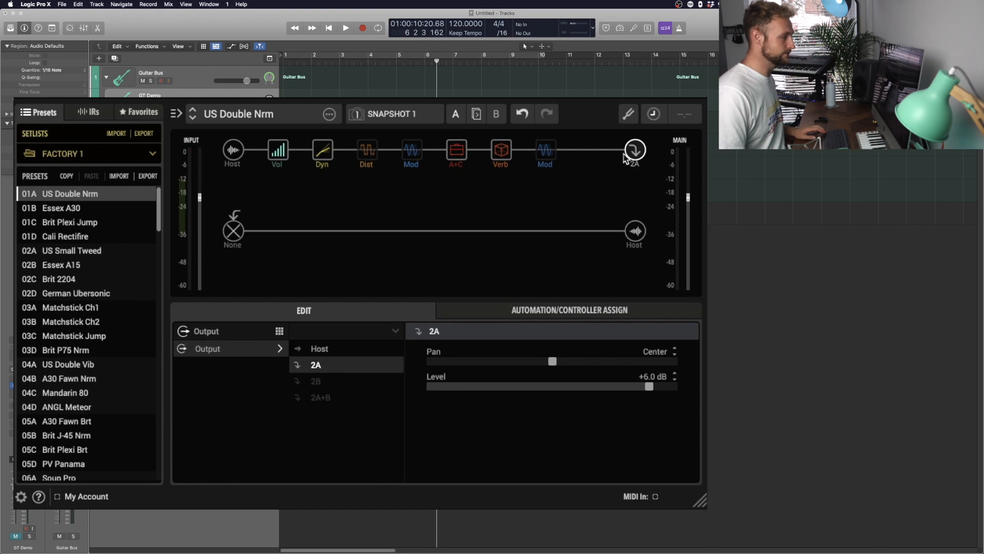
pyautogui.click(234, 233)
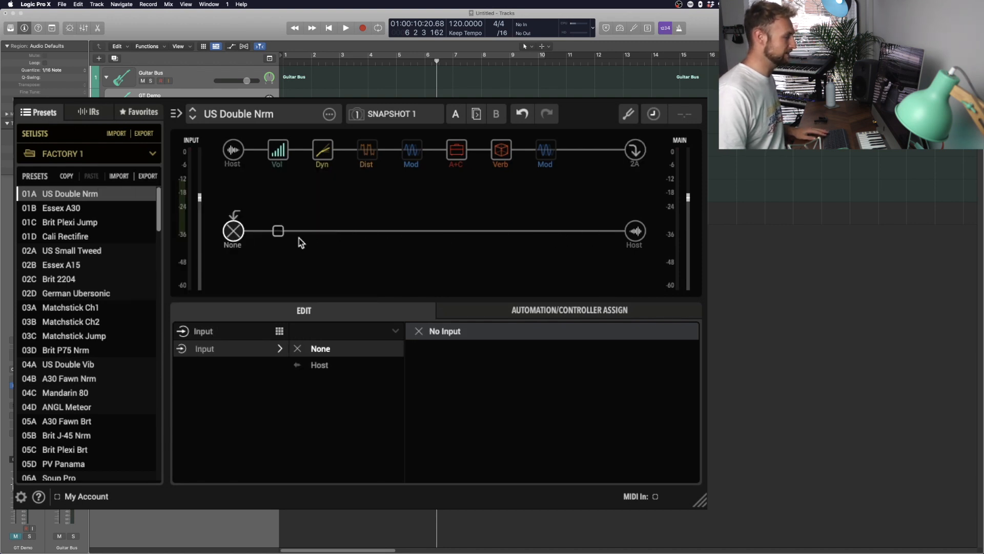
pyautogui.click(636, 233)
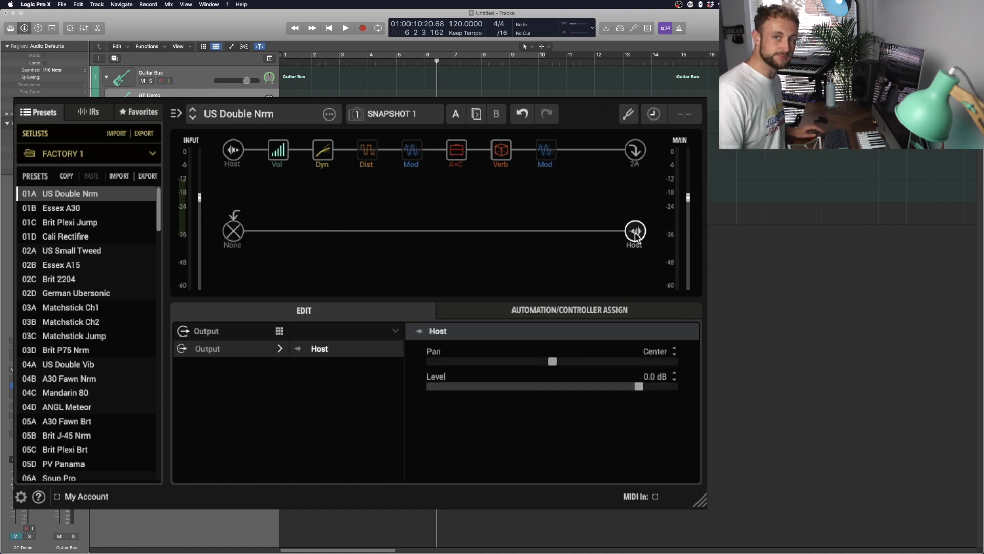
pyautogui.click(635, 150)
pyautogui.click(321, 351)
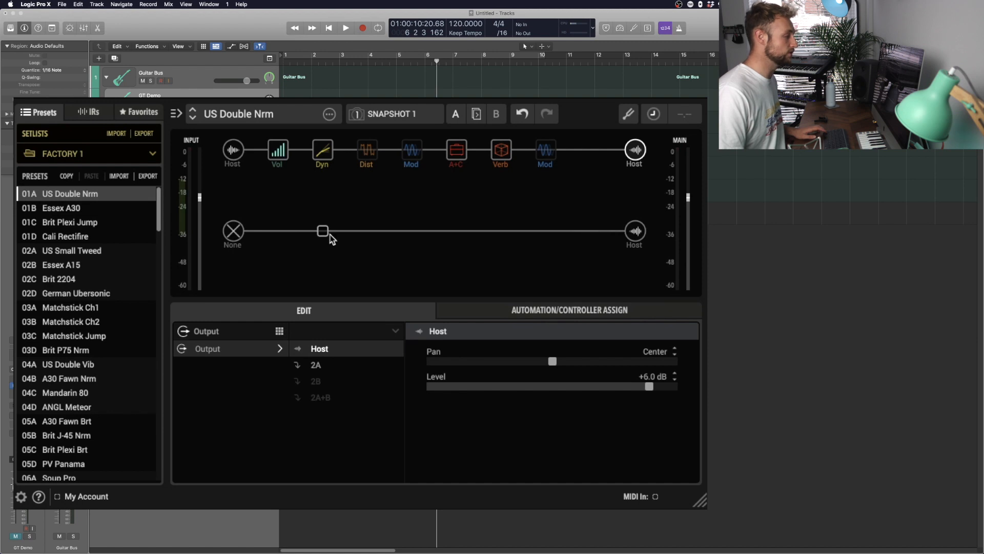
# Set the second path's input to Host, with the first path's output routed to 2A and then returned to Host
pyautogui.click(315, 366)
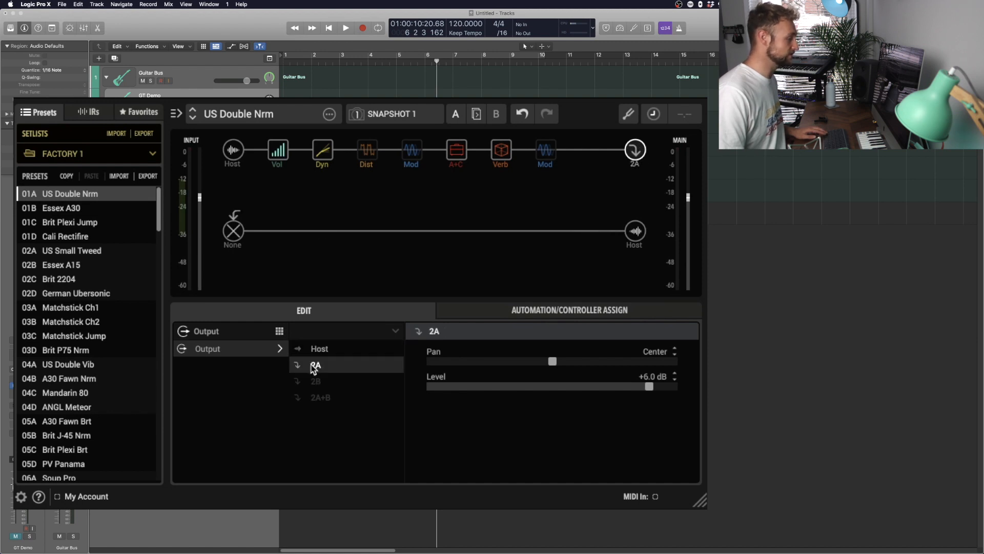
pyautogui.click(234, 232)
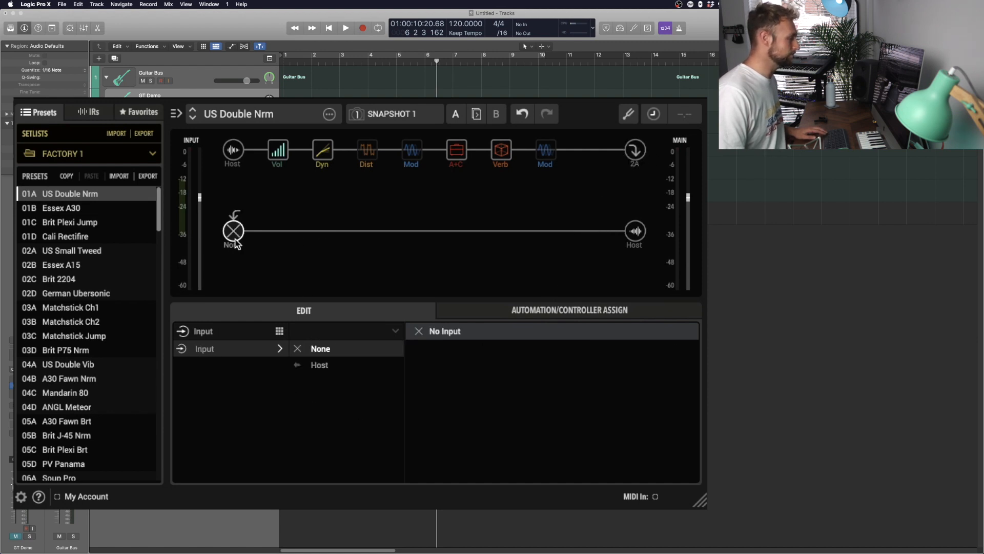
pyautogui.click(319, 365)
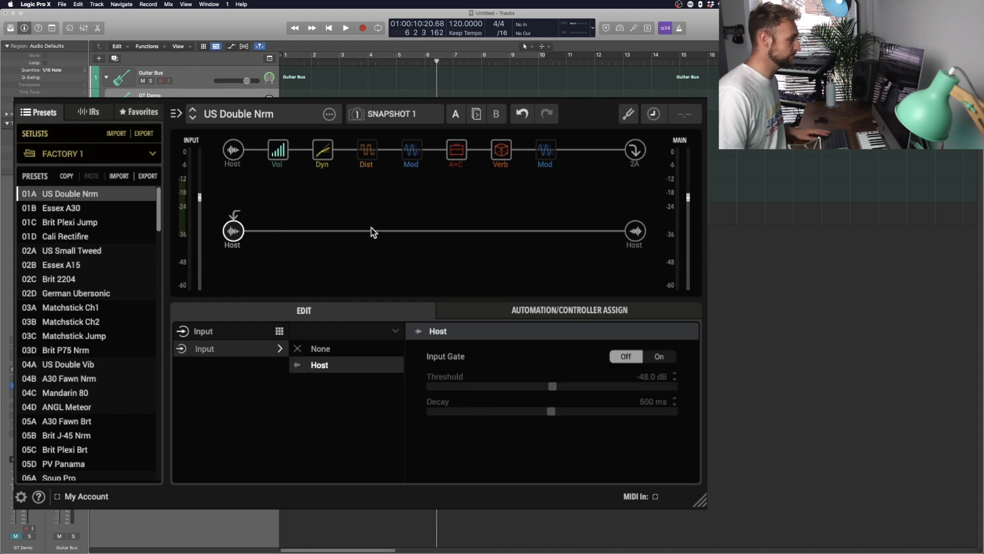
pyautogui.click(635, 149)
pyautogui.click(362, 352)
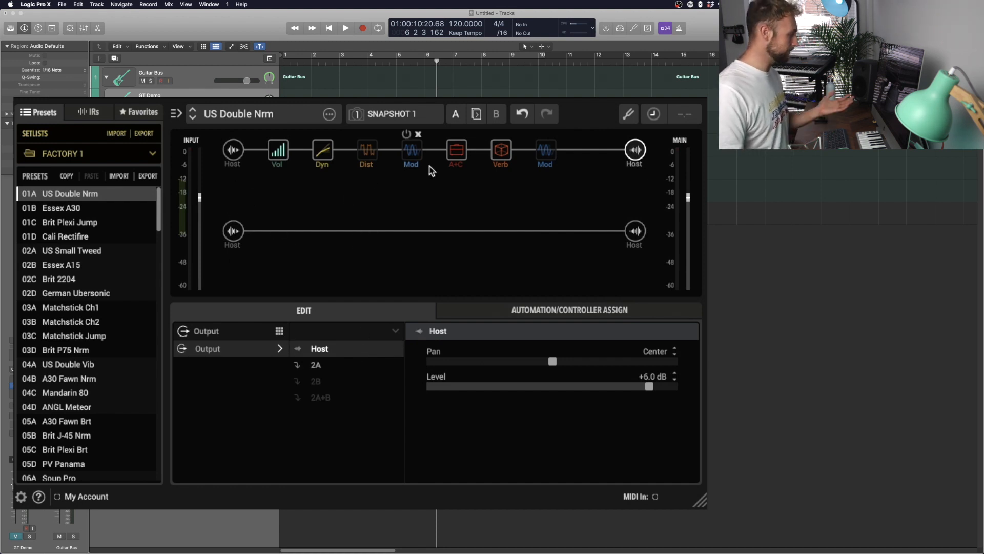
# Pan the first path's output fully left and the second path's output fully right
pyautogui.moveTo(553, 361); pyautogui.dragTo(429, 361)
pyautogui.click(639, 232)
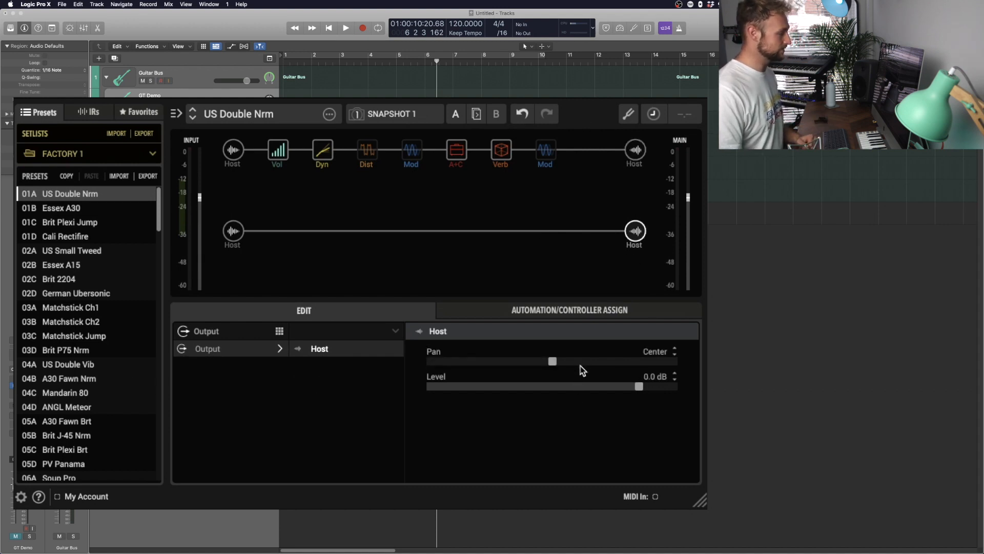
pyautogui.moveTo(552, 361); pyautogui.dragTo(807, 286)
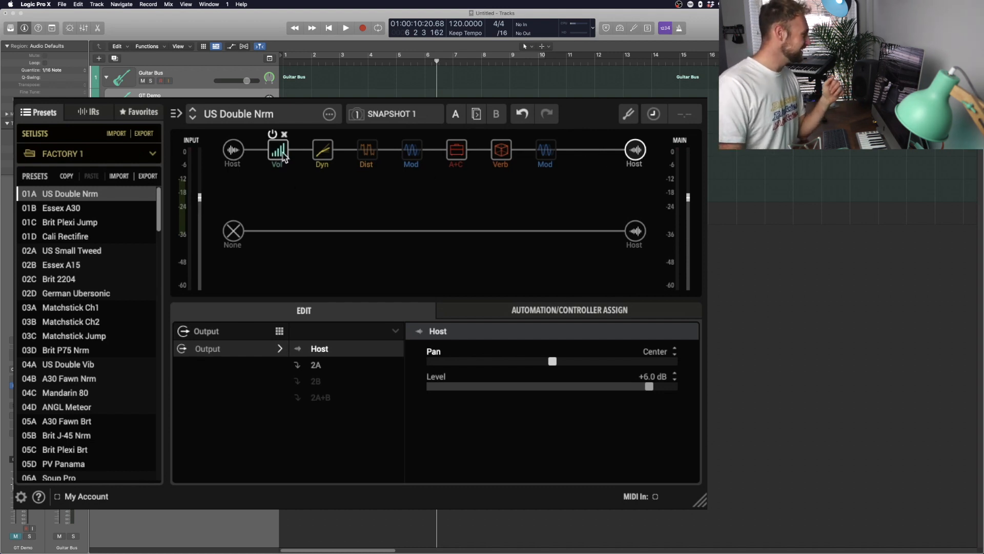
# Select the first path's Chorus modulation block, look over the effect categories and display the modulation models as an icon grid
pyautogui.click(419, 155)
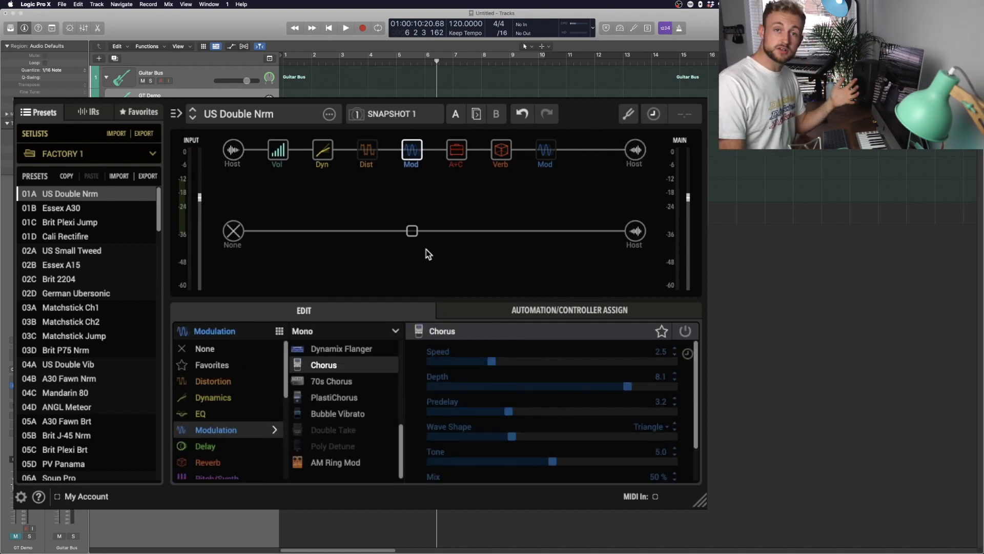
pyautogui.scroll(-7, 256, 372)
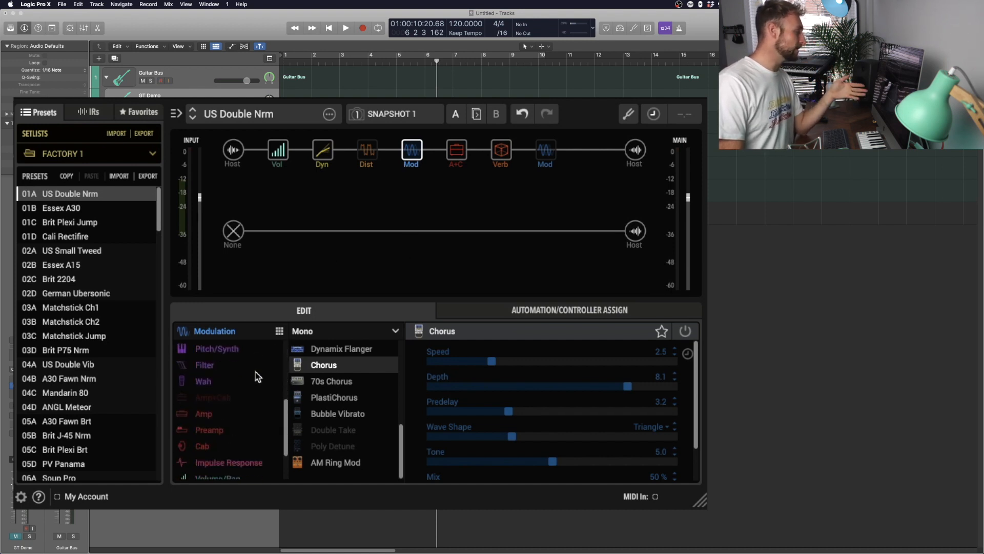
pyautogui.scroll(6, 255, 379)
pyautogui.scroll(2, 259, 382)
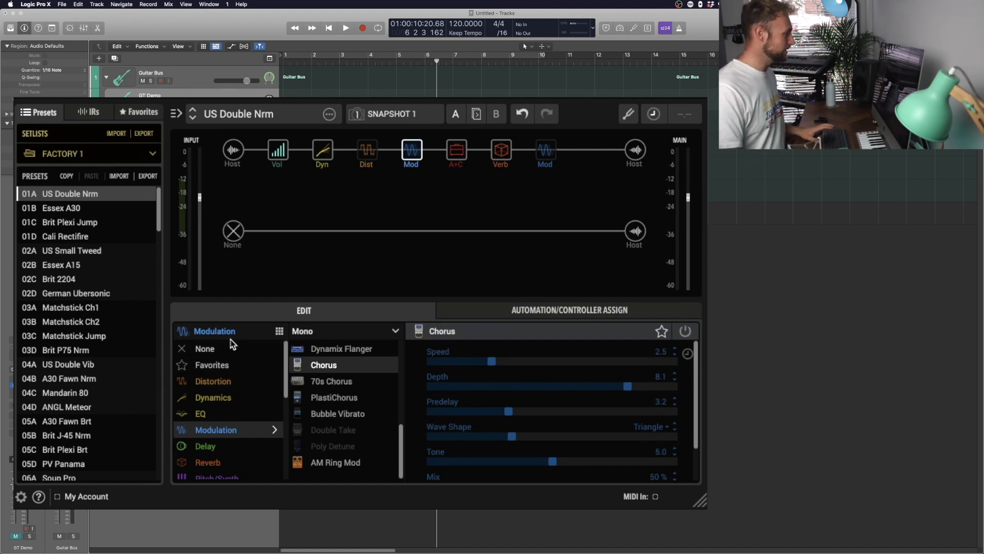
pyautogui.click(279, 332)
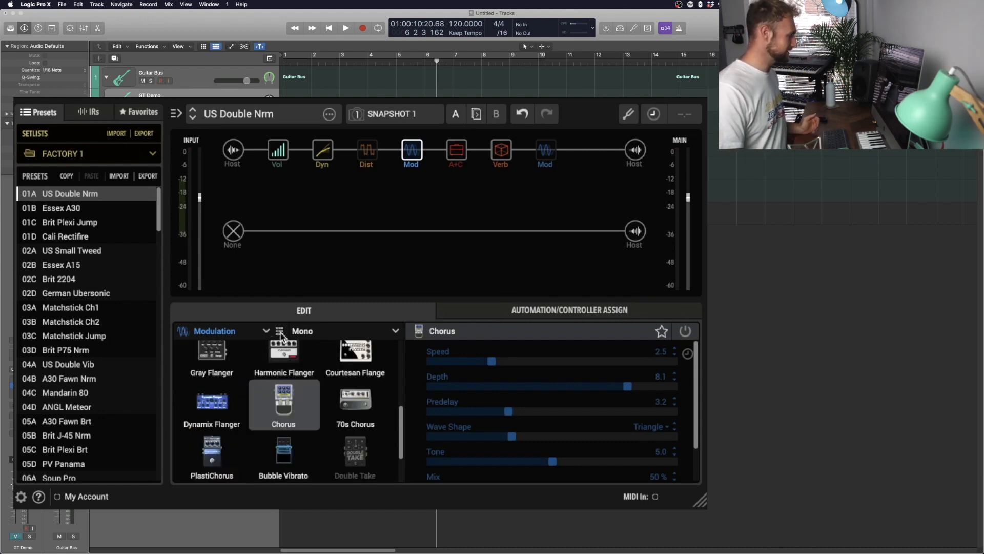
# Return the model browser to list view and turn the first path's Chorus block into an empty block
pyautogui.click(280, 333)
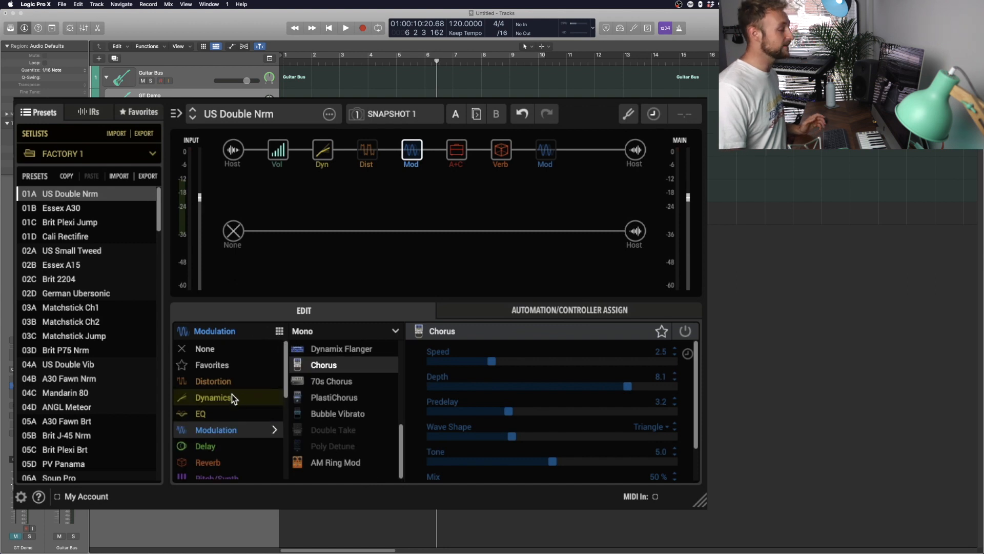
pyautogui.click(222, 353)
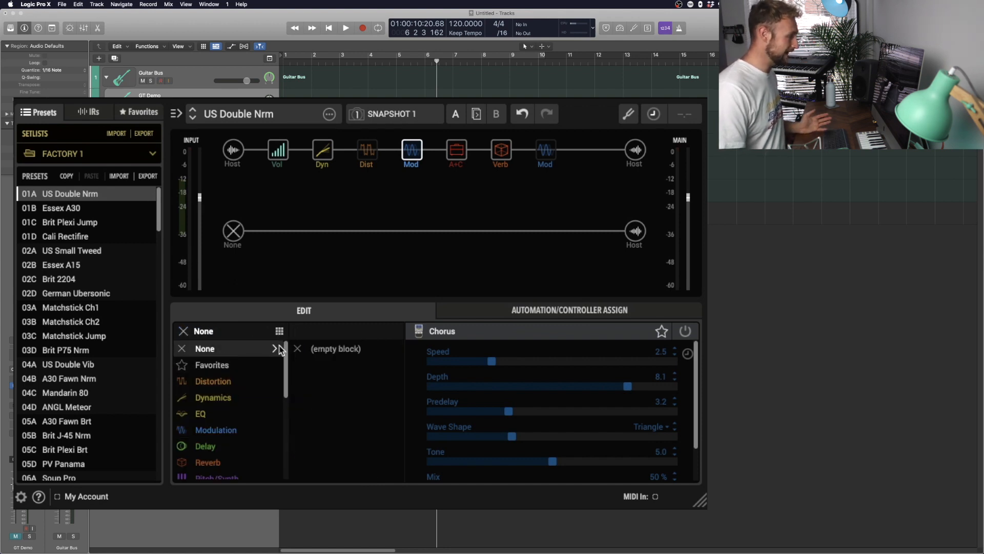
pyautogui.click(305, 349)
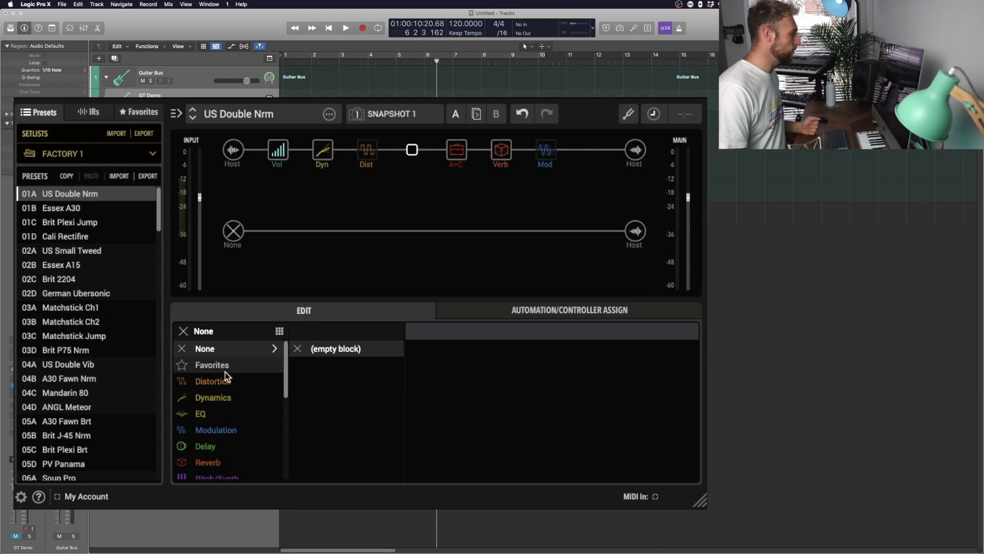
# Look through the effect categories for the empty block, from Distortion and EQ through Delay, Reverb and Pitch/Synth to Wah
pyautogui.click(228, 380)
pyautogui.click(185, 400)
pyautogui.scroll(-1, 211, 409)
pyautogui.click(211, 380)
pyautogui.scroll(-1, 211, 395)
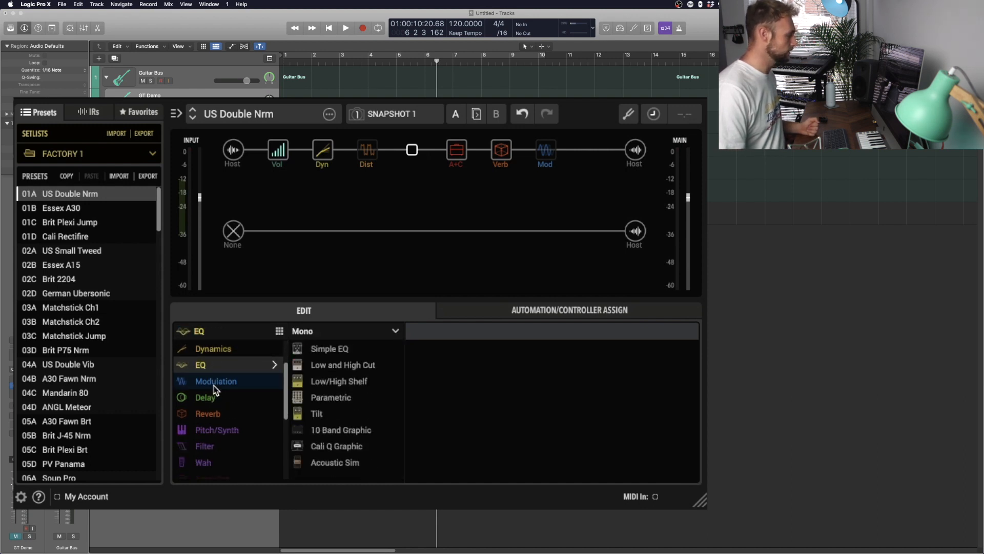
pyautogui.click(214, 385)
pyautogui.scroll(-1, 214, 386)
pyautogui.click(214, 383)
pyautogui.scroll(-1, 214, 389)
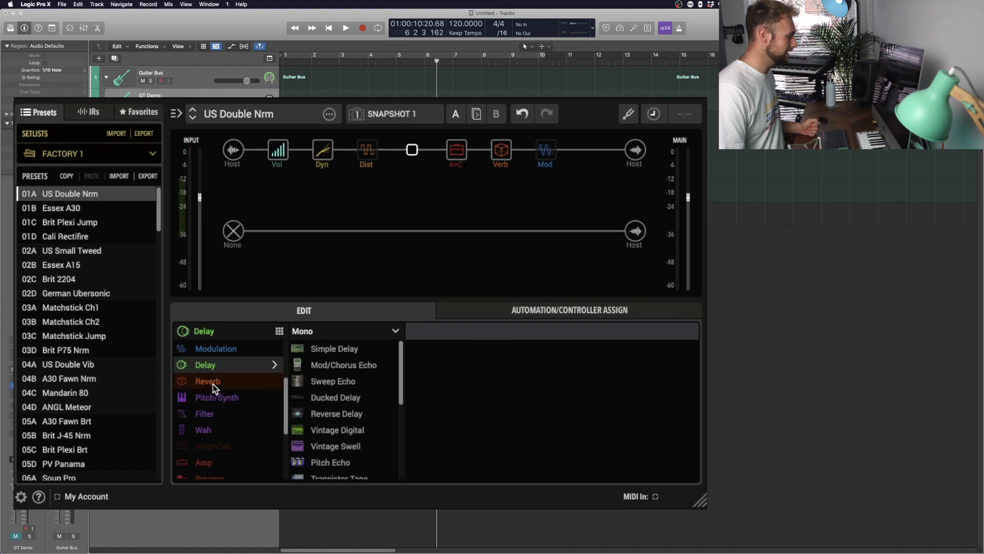
pyautogui.click(214, 384)
pyautogui.scroll(-1, 212, 387)
pyautogui.click(212, 388)
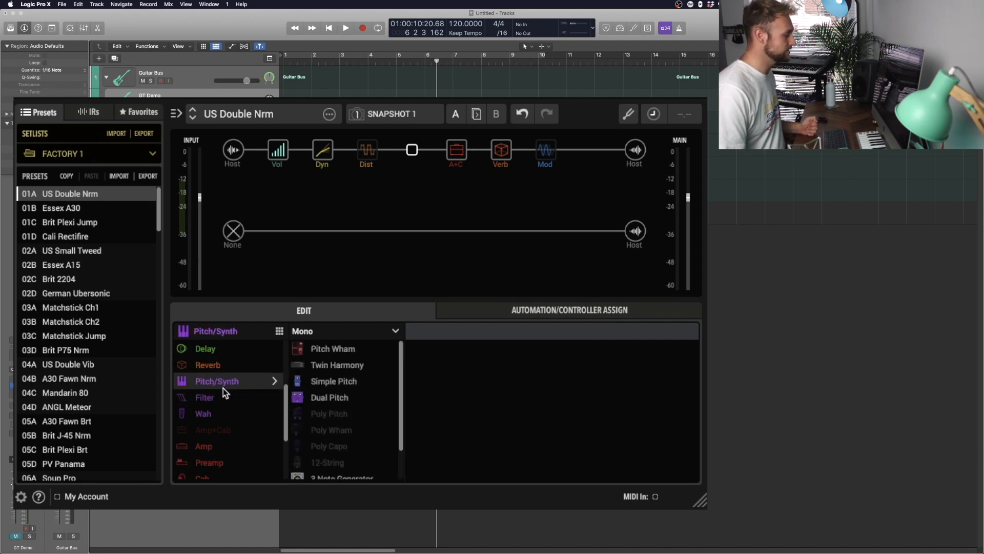
pyautogui.click(215, 397)
pyautogui.scroll(-1, 214, 398)
pyautogui.click(215, 397)
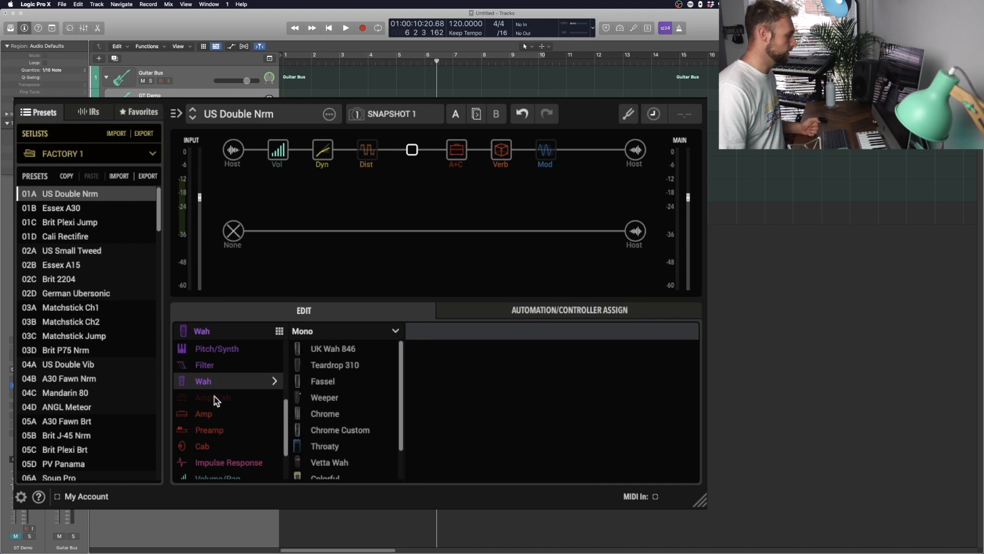
pyautogui.scroll(-2, 215, 401)
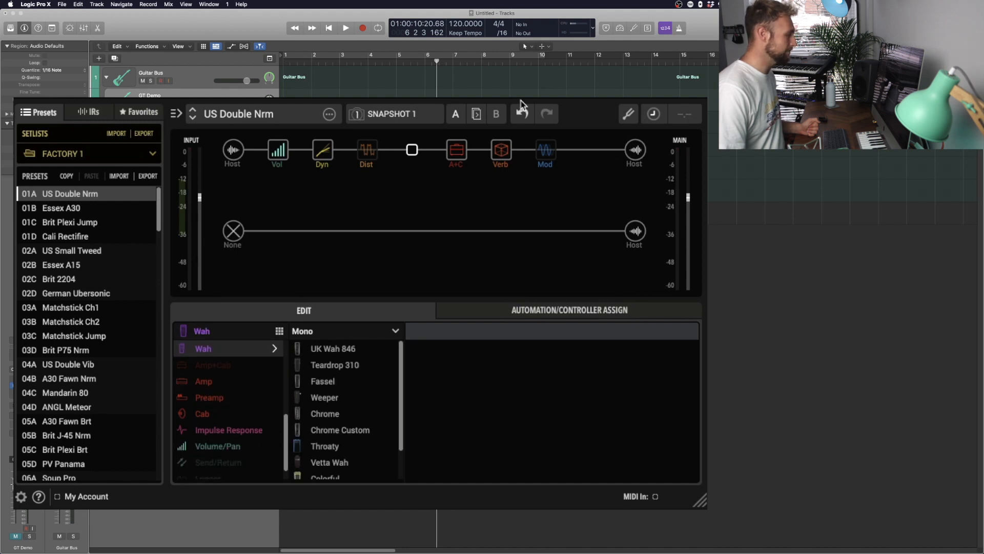
# Remove the first path's Amp+Cab block and look over the Amp, Preamp, Cab, Impulse Response and Volume/Pan categories
pyautogui.click(464, 136)
pyautogui.scroll(-6, 195, 400)
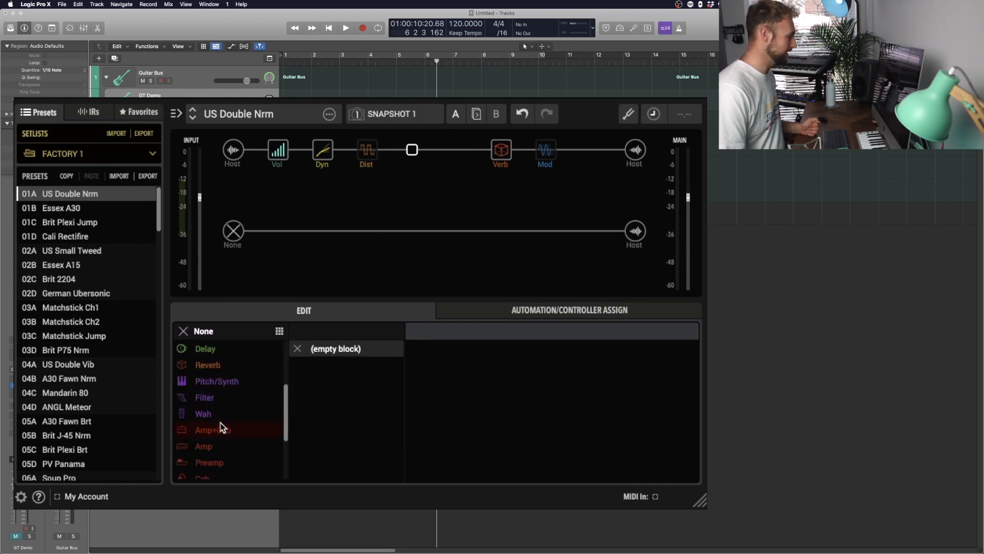
pyautogui.click(222, 427)
pyautogui.scroll(-3, 234, 415)
pyautogui.click(214, 399)
pyautogui.scroll(-2, 228, 392)
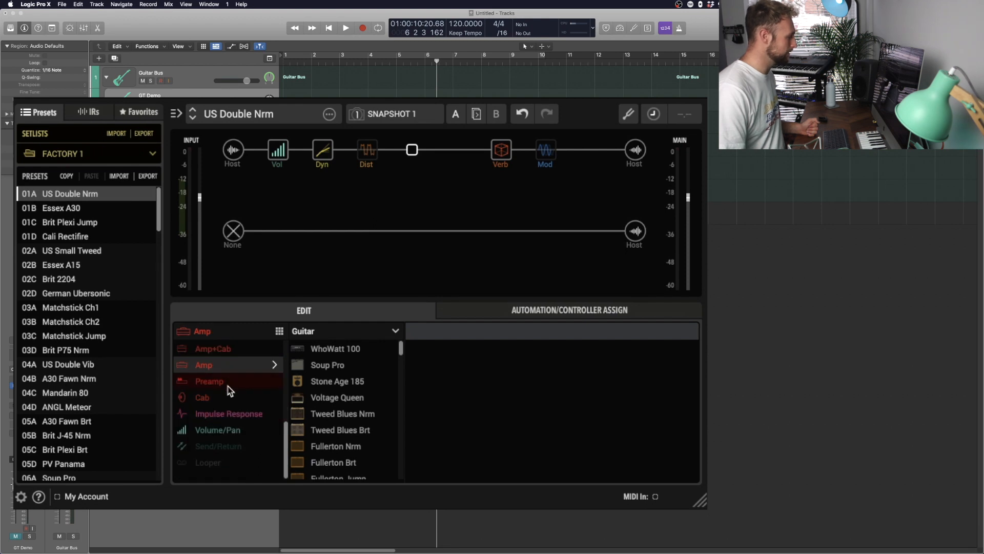
pyautogui.click(229, 390)
pyautogui.click(233, 399)
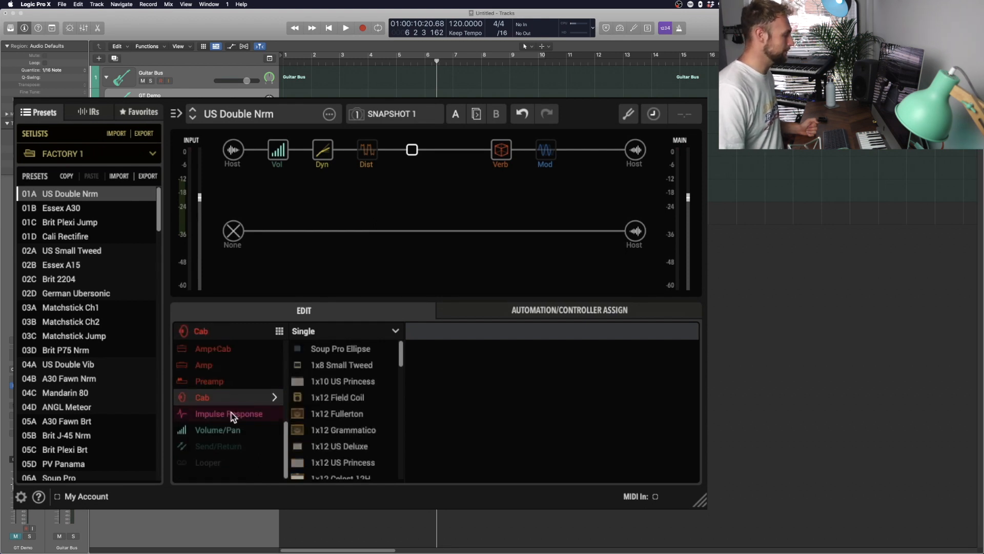
pyautogui.click(234, 415)
pyautogui.click(231, 432)
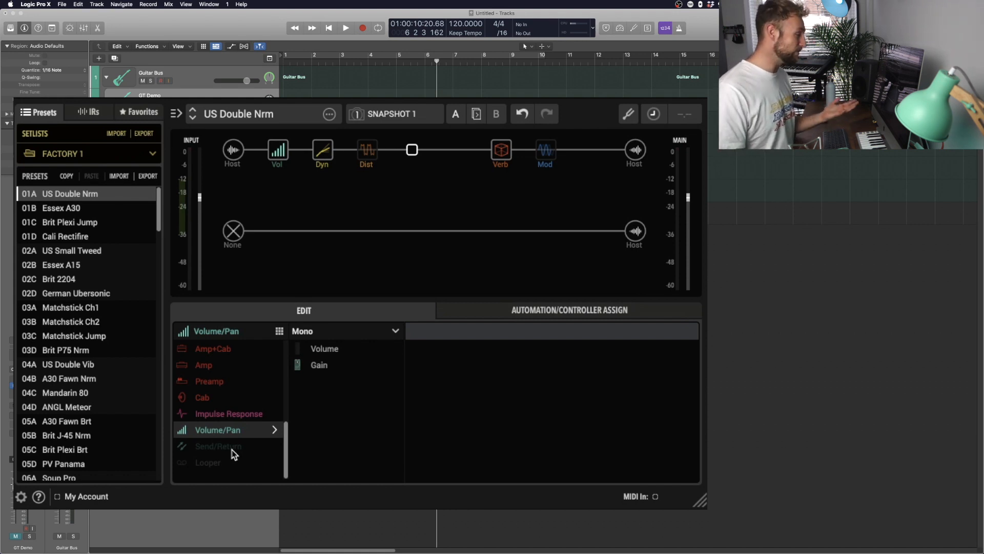
# Compare the models offered in the Impulse Response, Volume/Pan and Cab categories
pyautogui.click(238, 413)
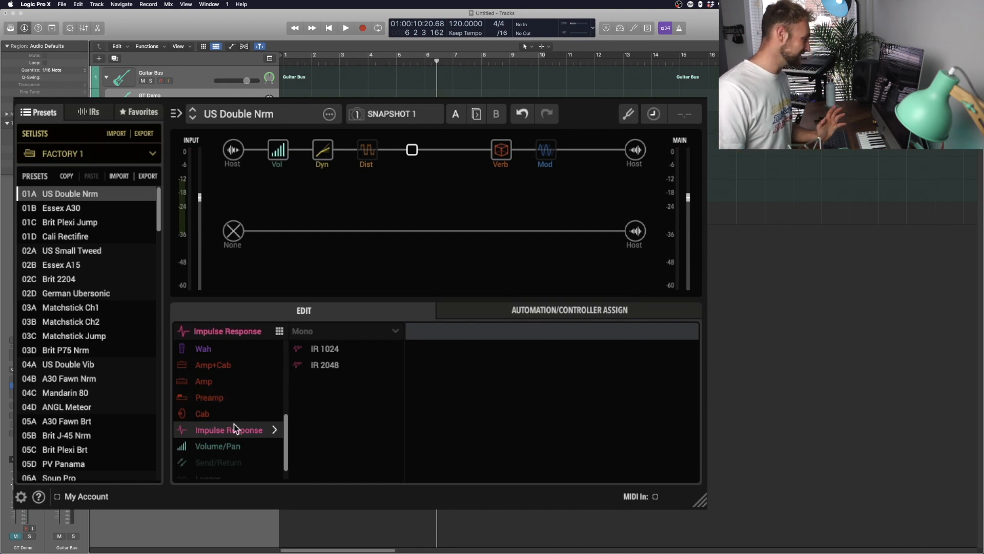
pyautogui.click(242, 449)
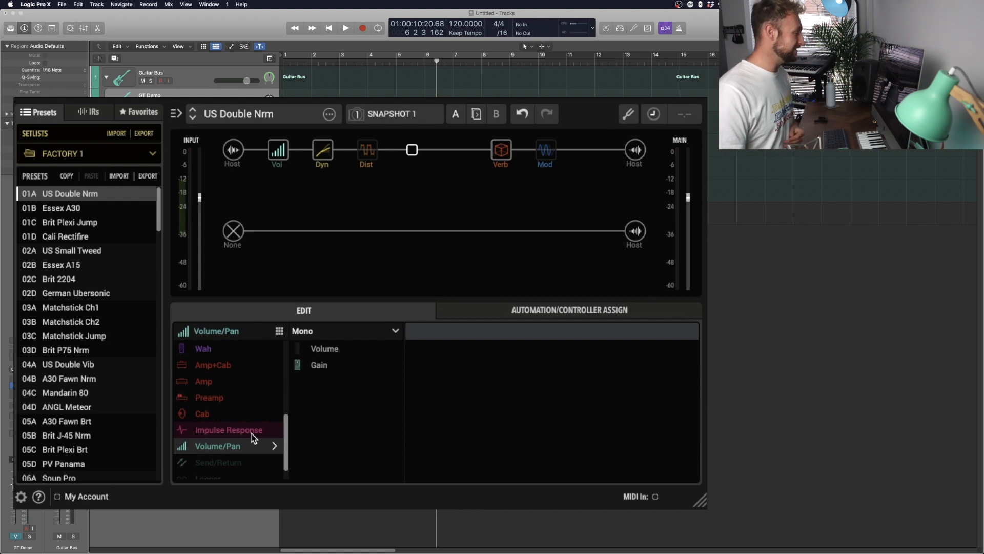
pyautogui.click(252, 433)
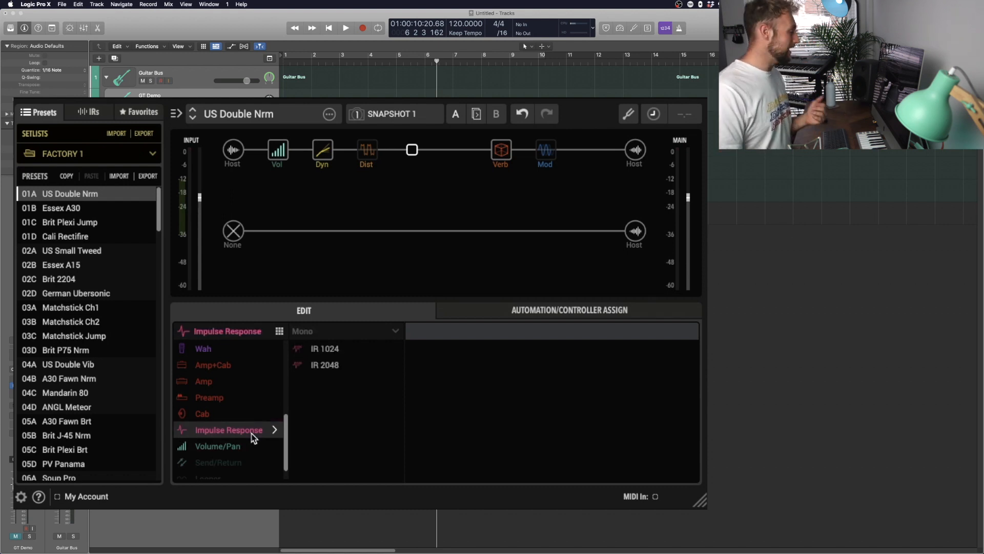
pyautogui.scroll(1, 251, 437)
pyautogui.click(239, 431)
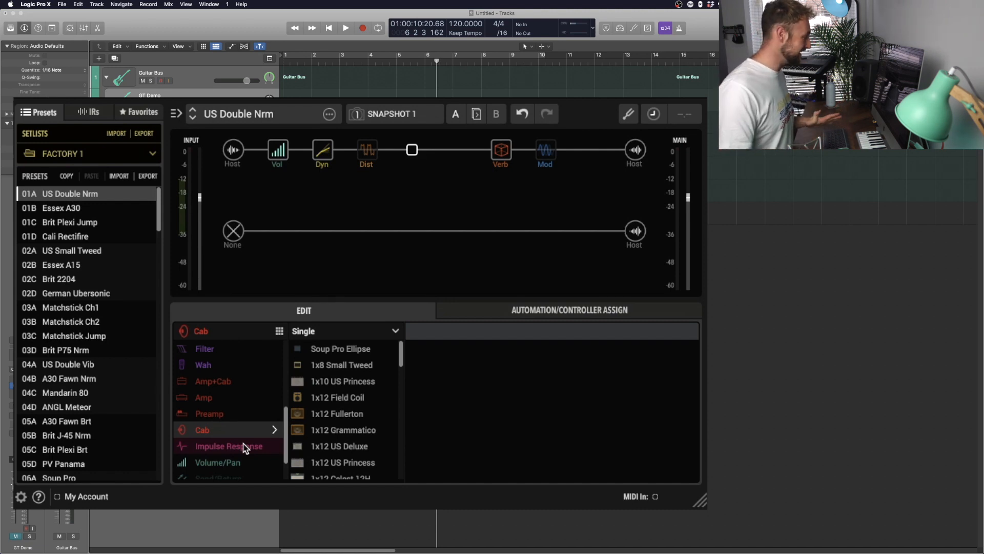
pyautogui.click(244, 447)
# Fill the empty block after Distortion with the Tweed Blues Brt model from the Amp+Cab category
pyautogui.scroll(-3, 235, 464)
pyautogui.click(236, 477)
pyautogui.scroll(-3, 337, 390)
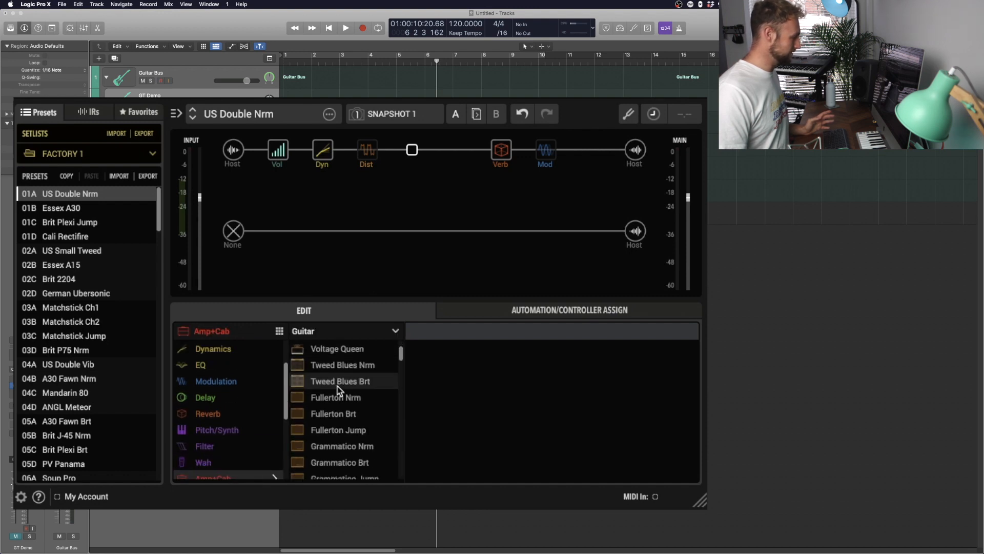
pyautogui.click(337, 383)
# Inspect the settings of the first path's Volume, Dynamics and Distortion blocks in turn
pyautogui.click(277, 151)
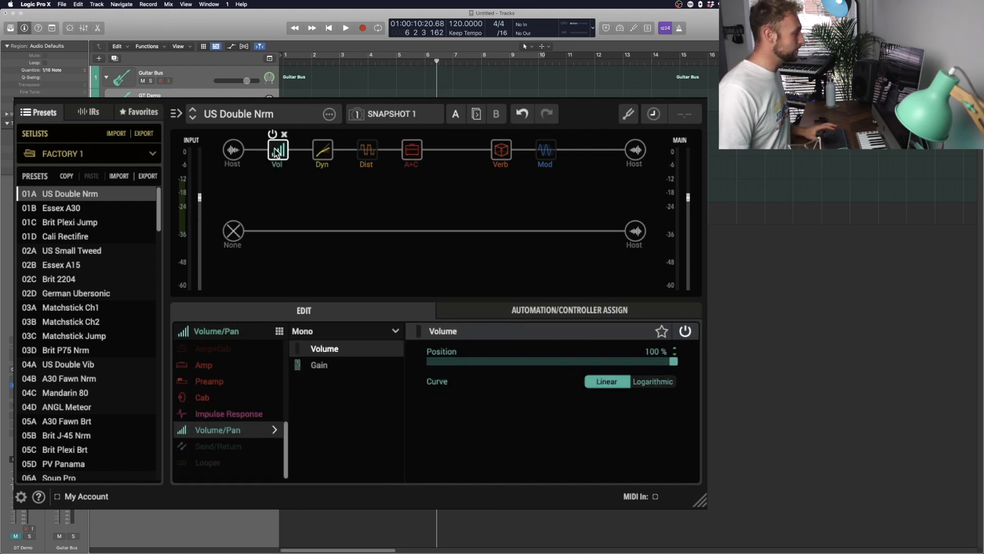
pyautogui.click(322, 150)
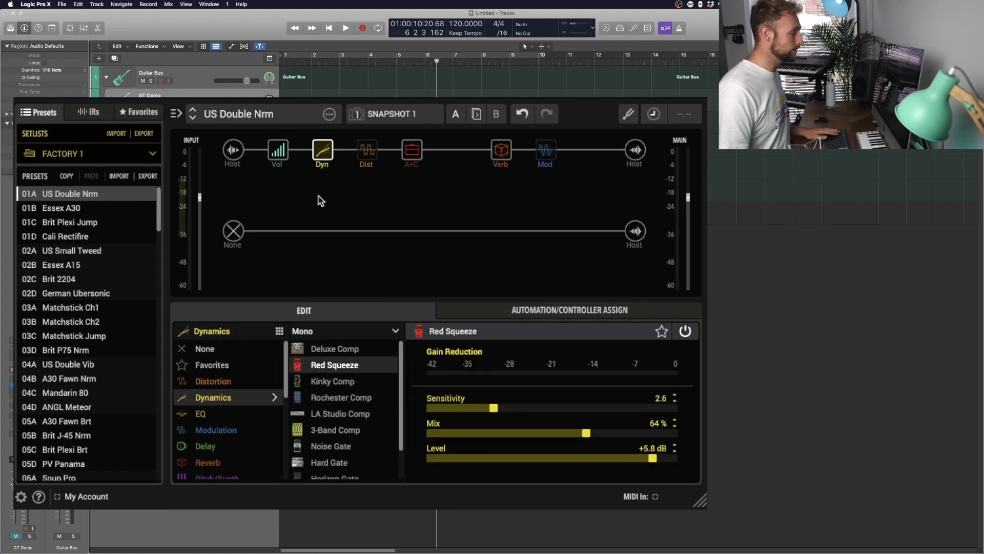
pyautogui.click(366, 150)
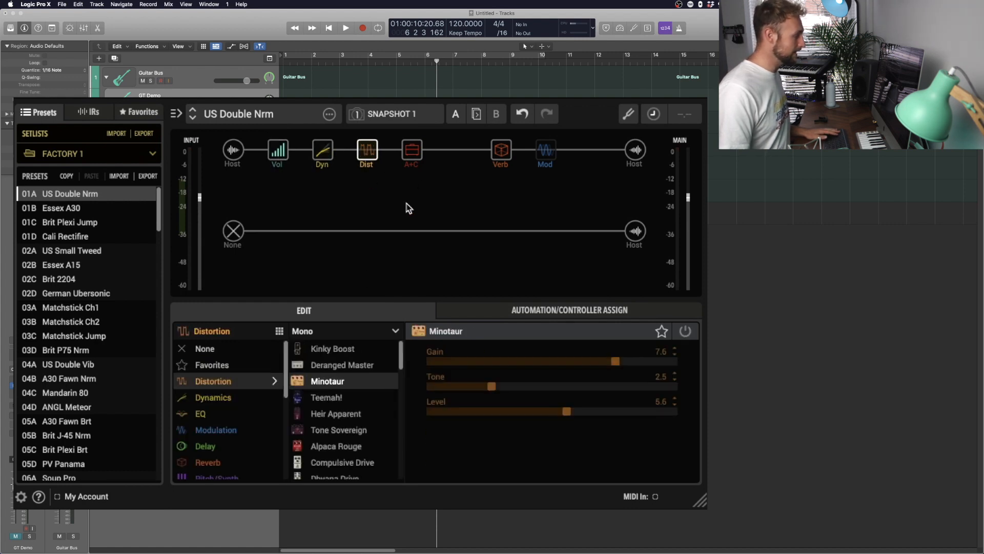
# Toggle the Minotaur distortion block on and off repeatedly, leaving it bypassed
pyautogui.moveTo(372, 151)
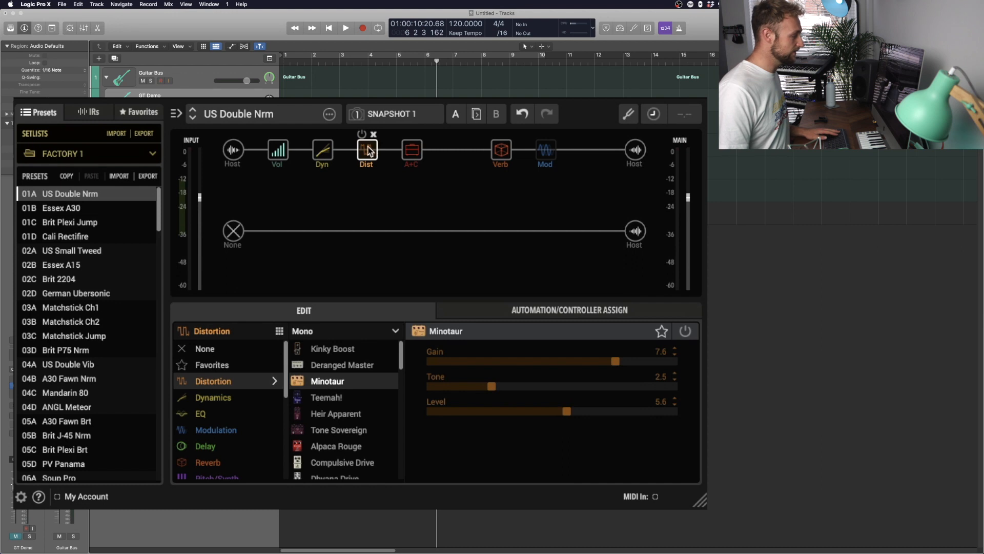
pyautogui.click(362, 135)
pyautogui.click(362, 135)
pyautogui.click(362, 135)
pyautogui.click(362, 135)
# Inspect the settings of the Amp+Cab, Reverb and last Modulation blocks in turn
pyautogui.click(412, 158)
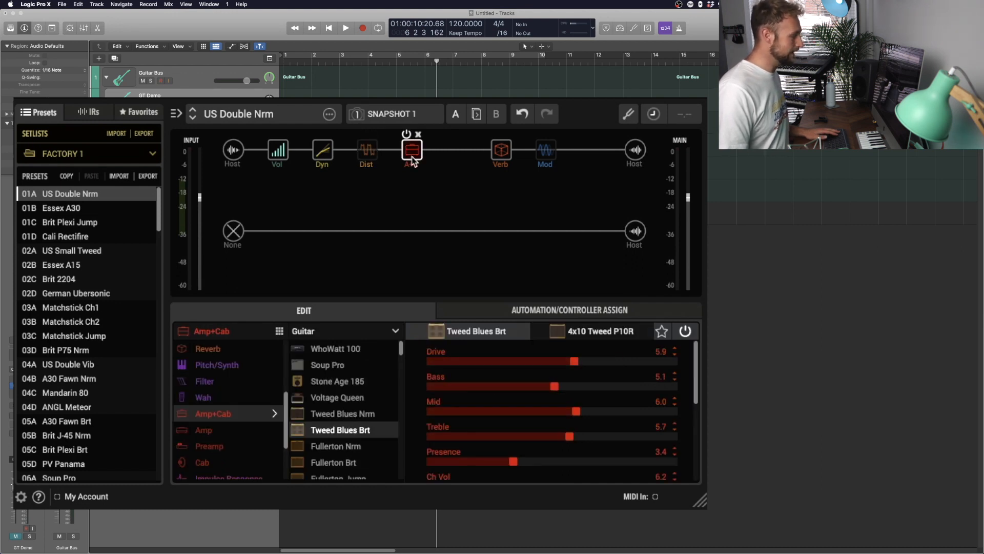
pyautogui.click(499, 160)
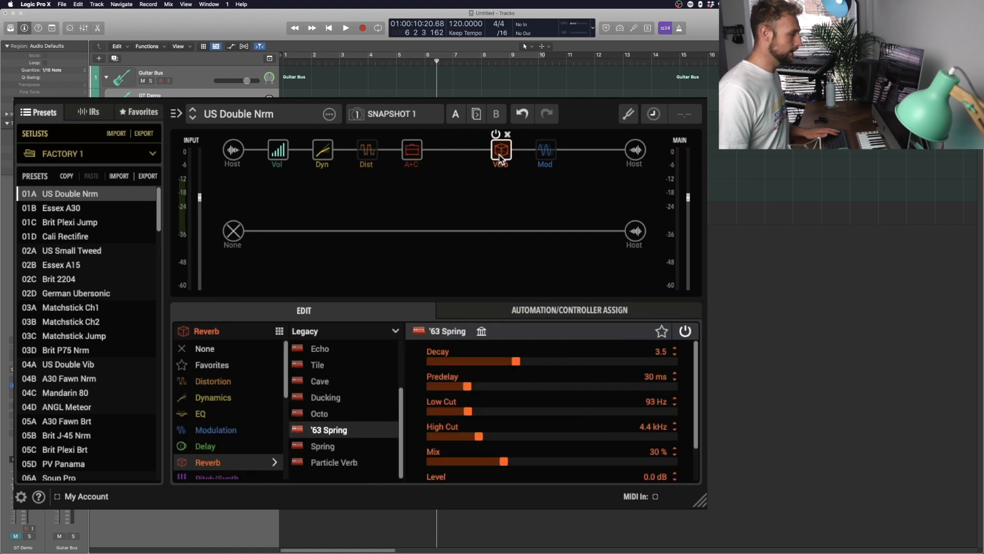
pyautogui.click(545, 163)
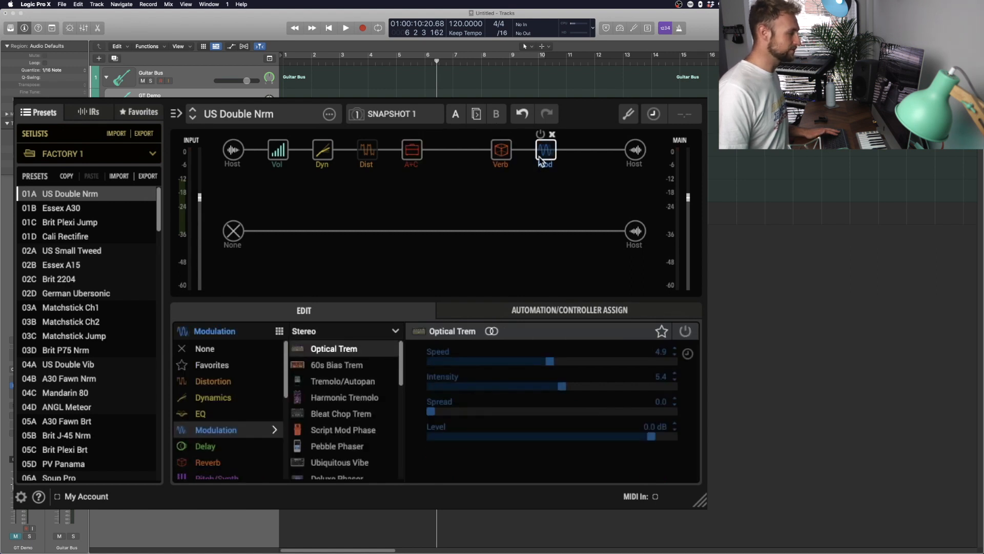
# Toggle the Optical Trem modulation block on and off repeatedly, leaving it bypassed
pyautogui.click(540, 135)
pyautogui.click(540, 135)
pyautogui.click(540, 134)
pyautogui.click(541, 135)
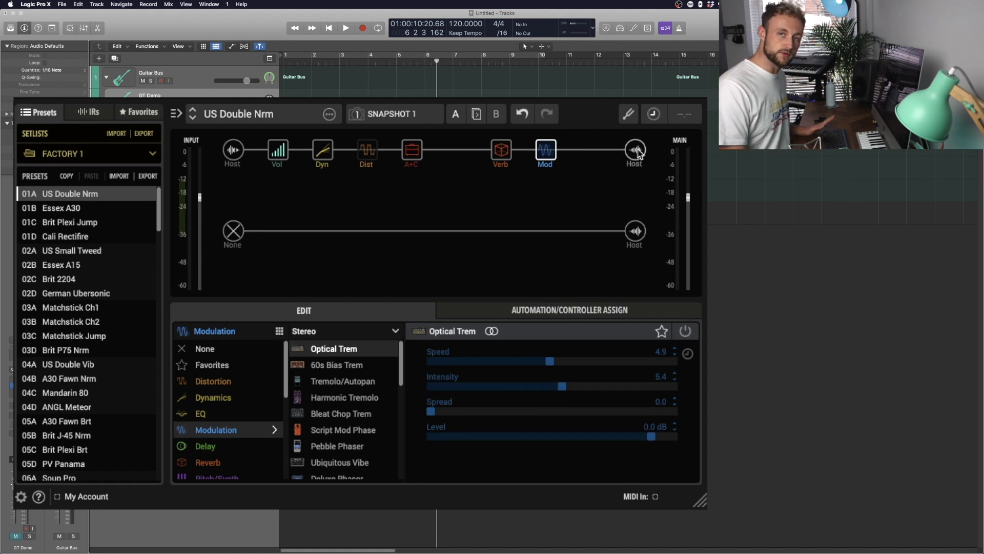
# Delete the Volume block from the first path and undo the deletion
pyautogui.click(282, 151)
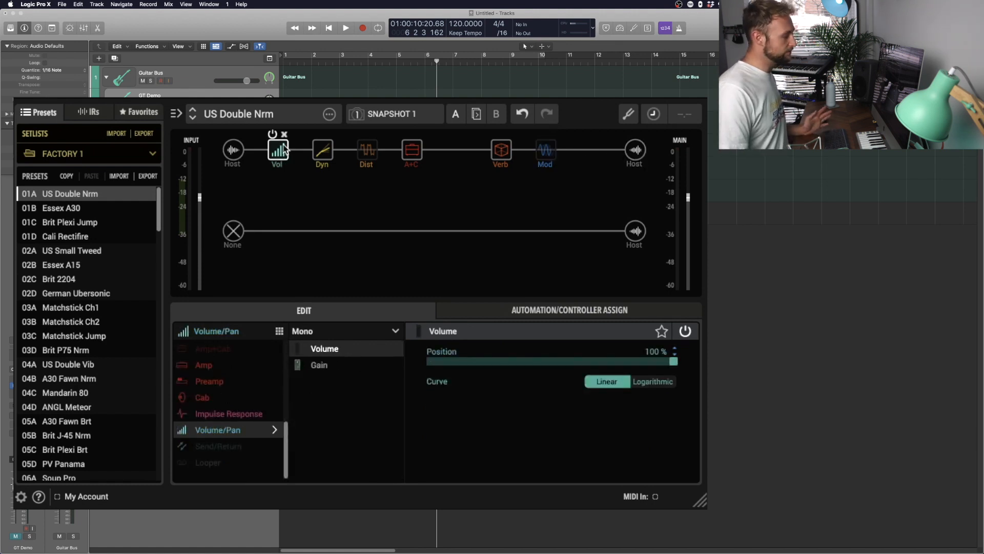
pyautogui.click(284, 134)
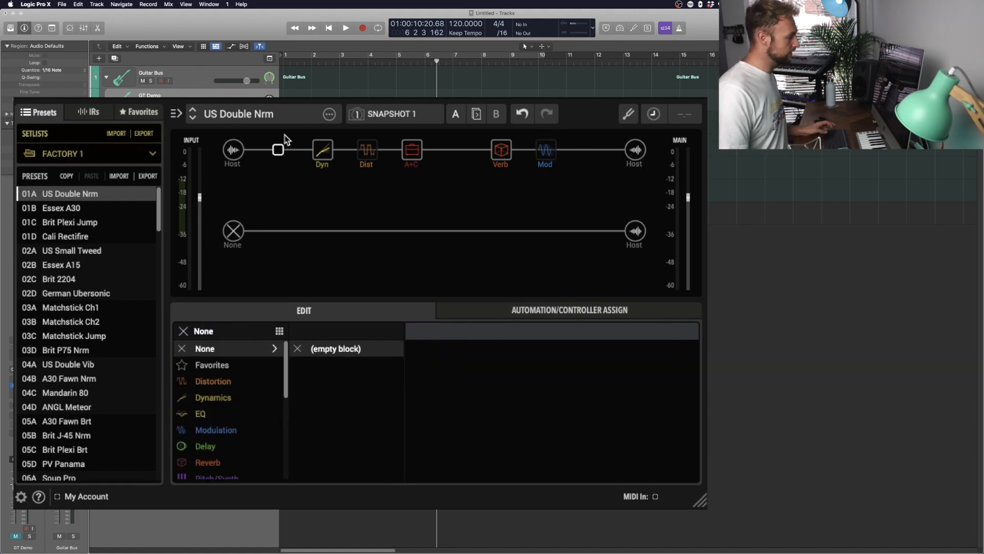
pyautogui.click(531, 117)
# Move the Dynamics block behind Distortion and the Reverb block ahead of both, and return both blocks to their original places
pyautogui.moveTo(286, 157); pyautogui.dragTo(350, 159)
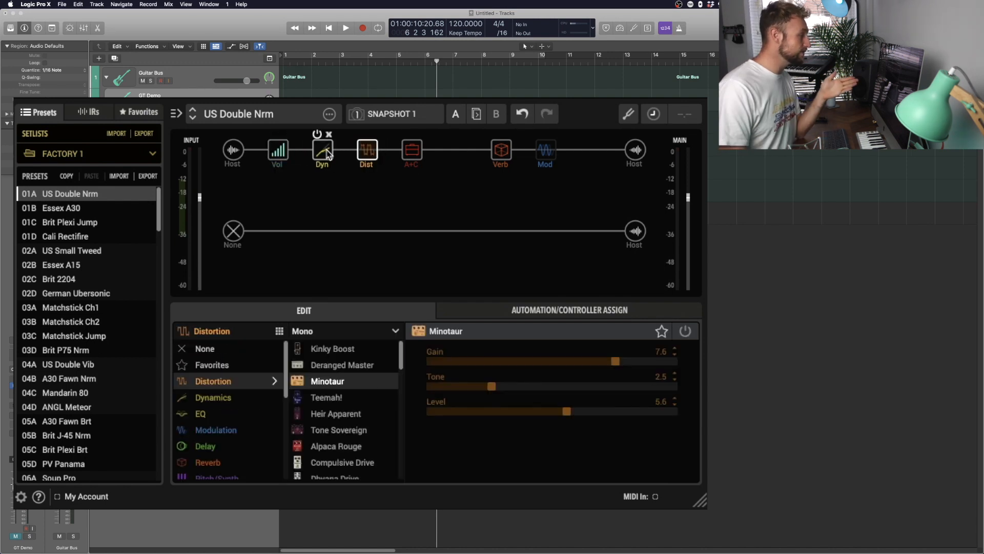
pyautogui.moveTo(325, 154); pyautogui.dragTo(370, 156)
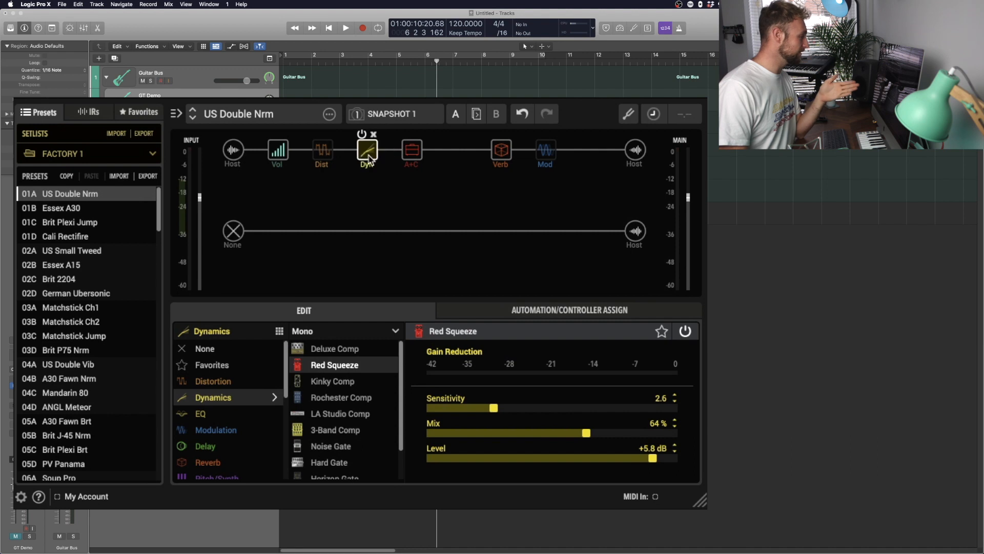
pyautogui.click(320, 154)
pyautogui.moveTo(501, 150); pyautogui.dragTo(324, 154)
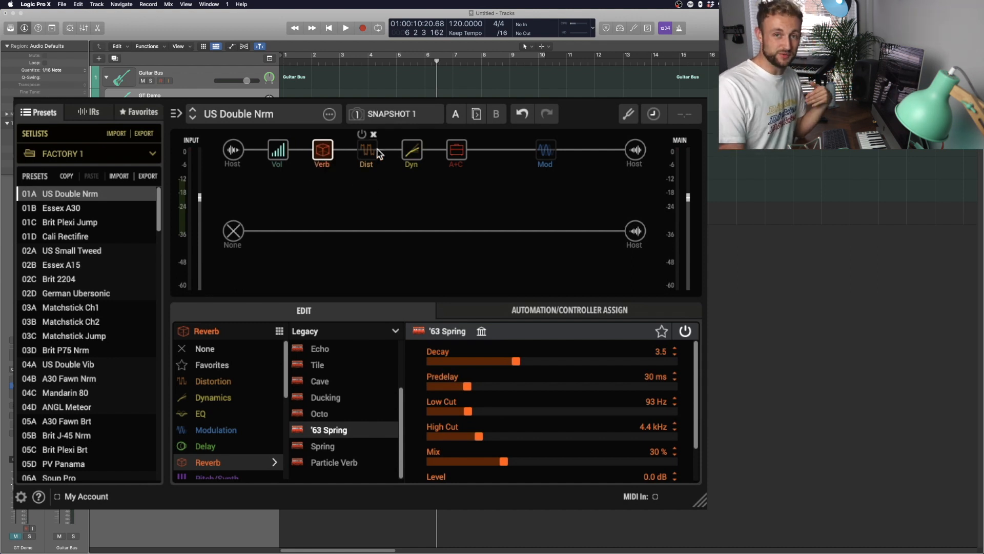
pyautogui.moveTo(331, 161); pyautogui.dragTo(501, 159)
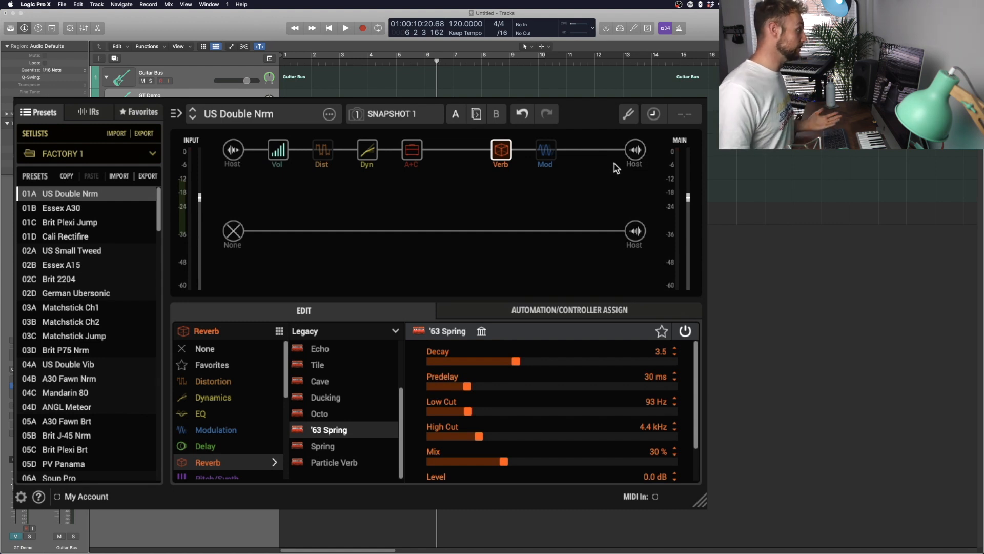
pyautogui.moveTo(367, 152); pyautogui.dragTo(310, 153)
# Clear all blocks from the preset's signal path and confirm the clearing
pyautogui.rightClick(453, 154)
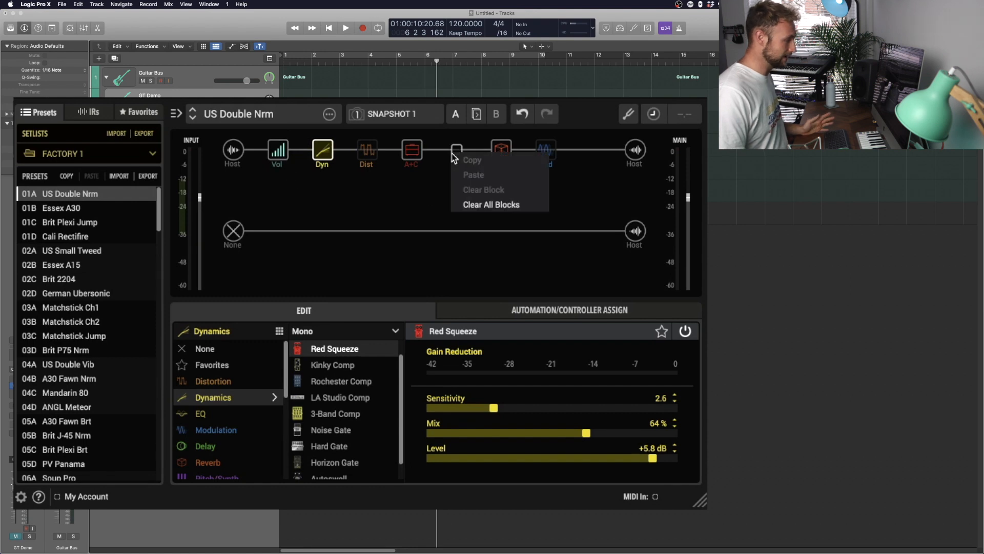
pyautogui.click(464, 204)
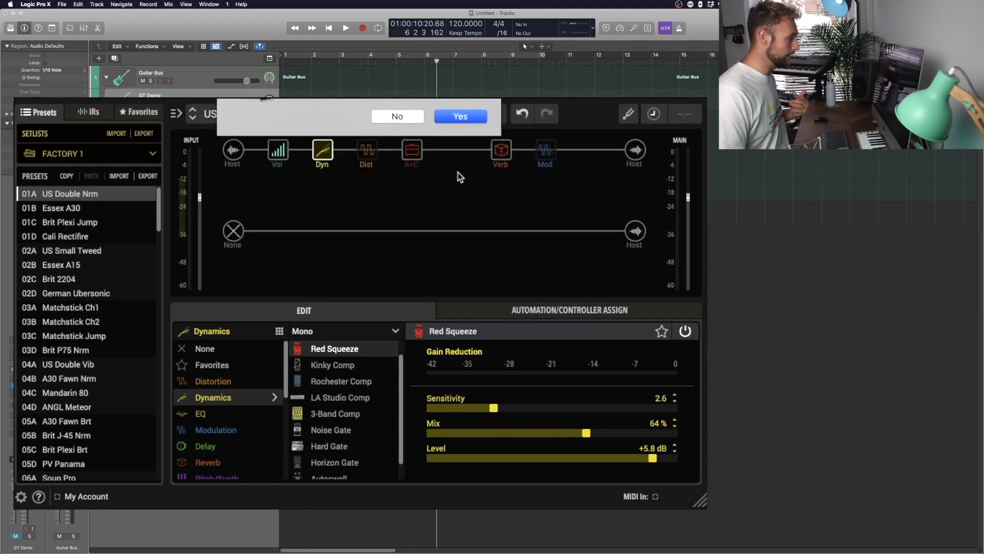
pyautogui.press('Return')
# Select an empty slot in the middle of the first path and show the guitar Amp models for it
pyautogui.click(278, 150)
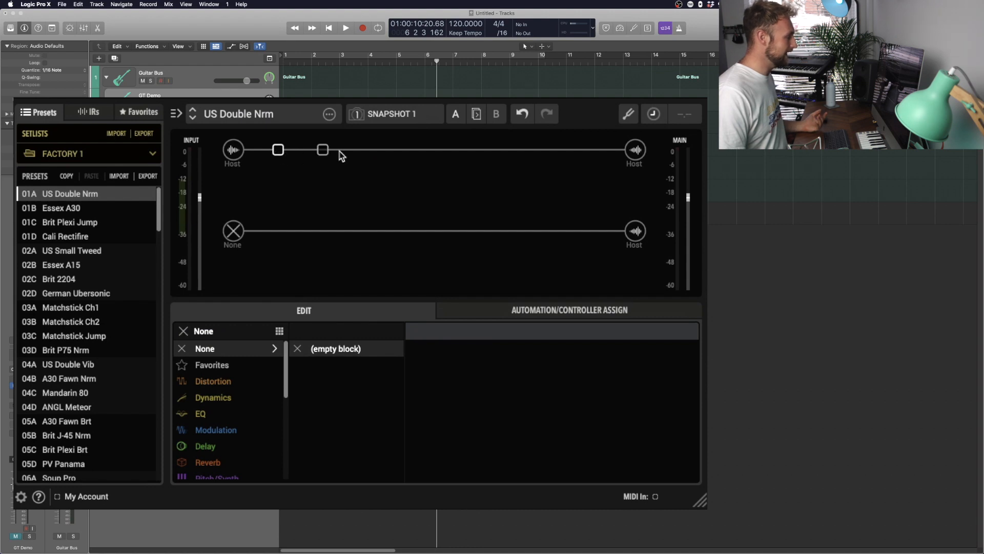
pyautogui.click(456, 150)
pyautogui.click(544, 153)
pyautogui.click(502, 157)
pyautogui.click(588, 154)
pyautogui.click(458, 150)
pyautogui.click(432, 153)
pyautogui.click(440, 162)
pyautogui.scroll(-3, 205, 442)
pyautogui.scroll(-2, 214, 438)
pyautogui.click(212, 399)
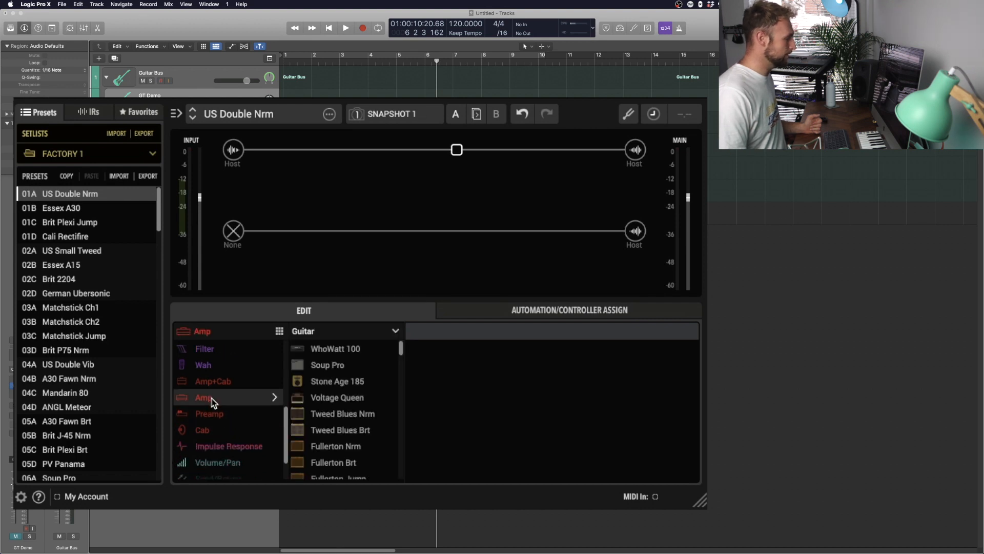
# Switch the amp model browser between list and thumbnail display, leaving it on thumbnails
pyautogui.click(280, 333)
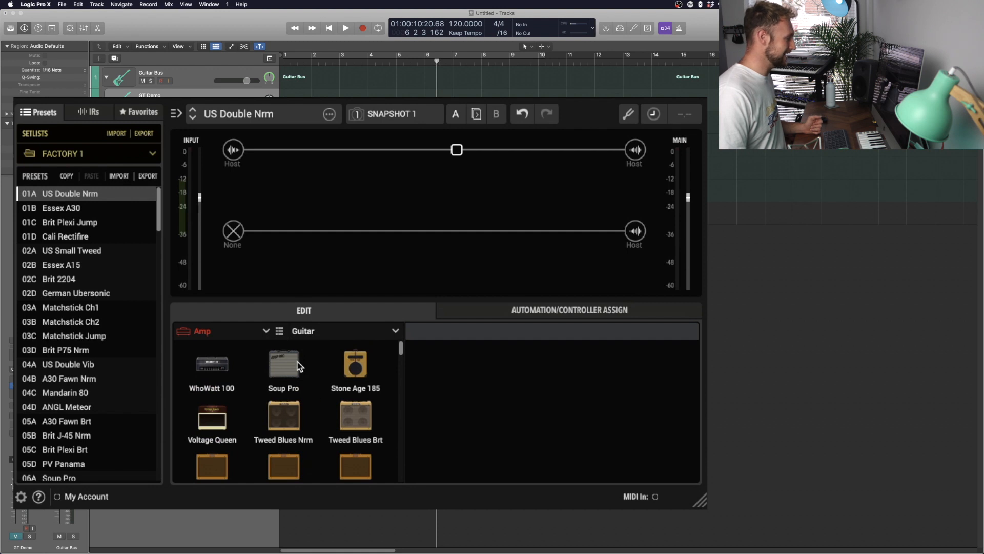
pyautogui.click(280, 332)
pyautogui.click(279, 332)
pyautogui.scroll(-2, 303, 382)
pyautogui.scroll(2, 302, 382)
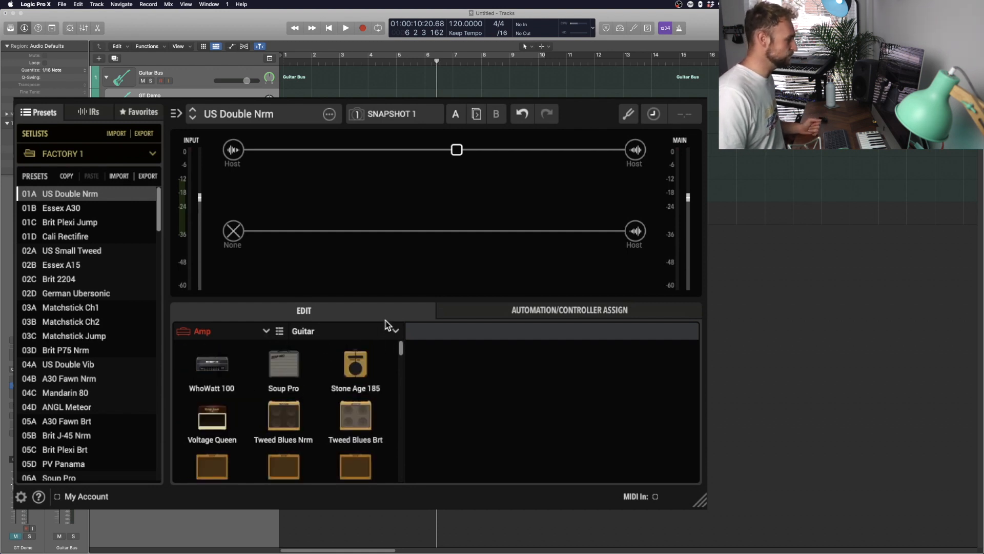
# Enlarge the plug-in window to fit more amp models in the browser
pyautogui.moveTo(702, 504); pyautogui.dragTo(874, 537)
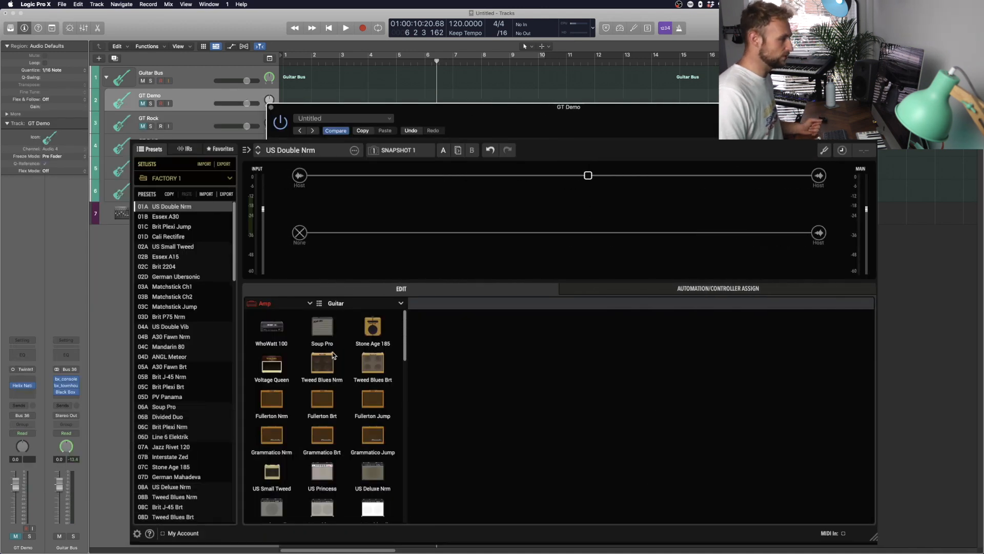
pyautogui.scroll(-3, 343, 350)
pyautogui.moveTo(871, 541); pyautogui.dragTo(892, 553)
pyautogui.scroll(3, 373, 367)
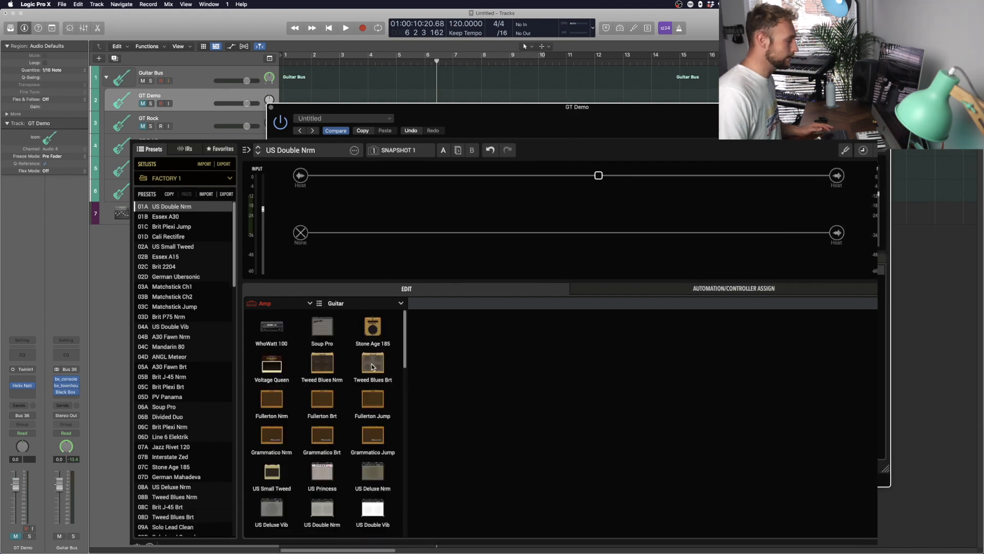
# Add the Essex A30 amp model to the selected slot on the first path
pyautogui.scroll(-5, 372, 344)
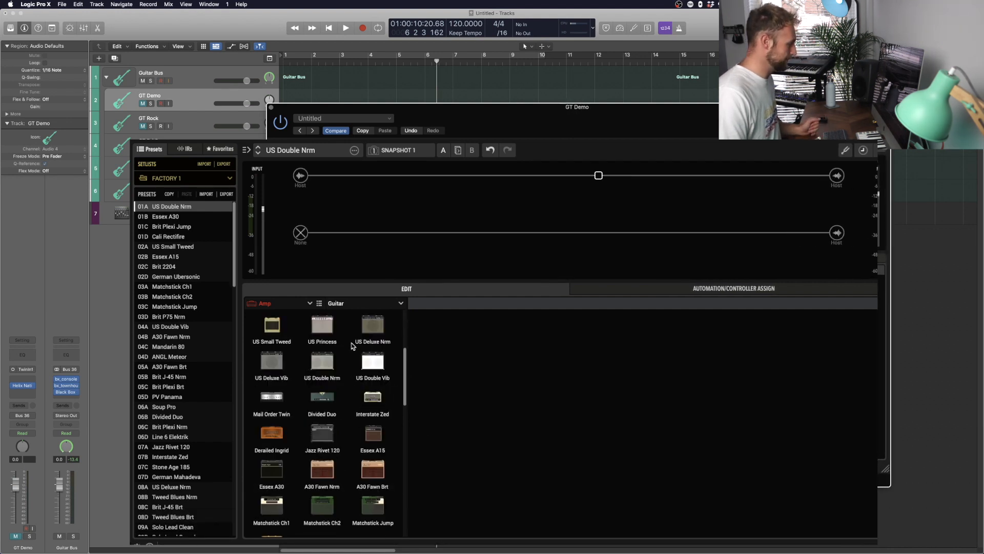
pyautogui.scroll(-1, 353, 350)
pyautogui.scroll(1, 328, 381)
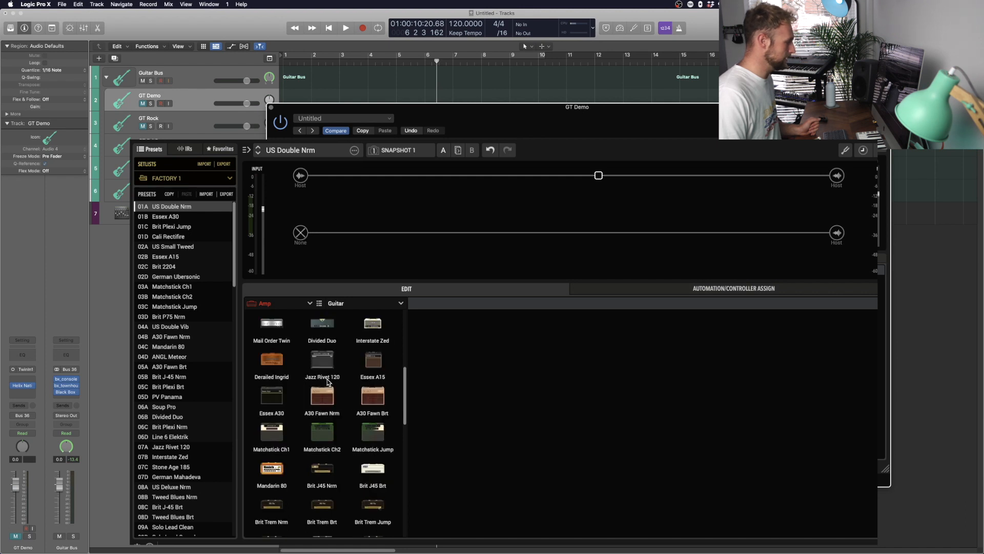
pyautogui.click(276, 403)
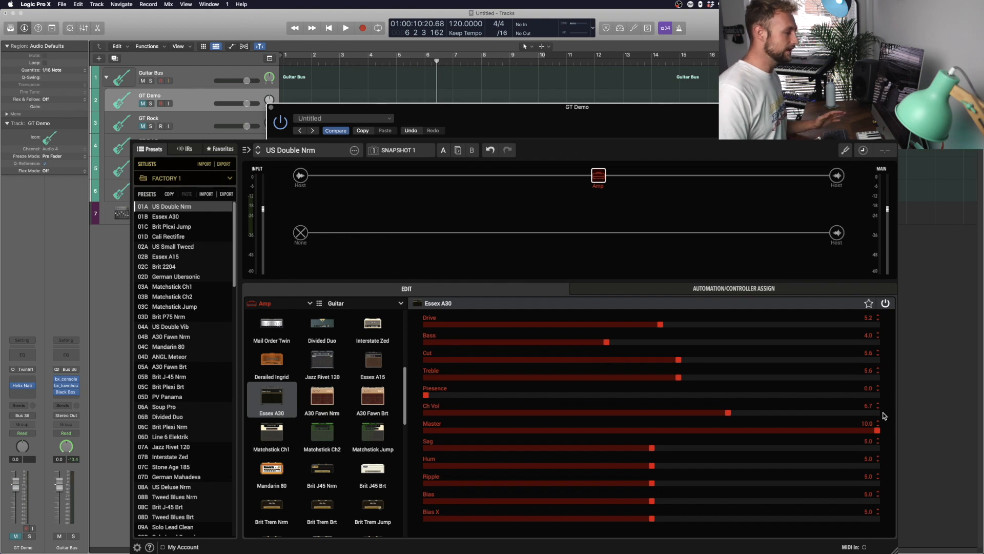
# Add a Kinky Comp dynamics block after the amp and delete it again
pyautogui.click(657, 176)
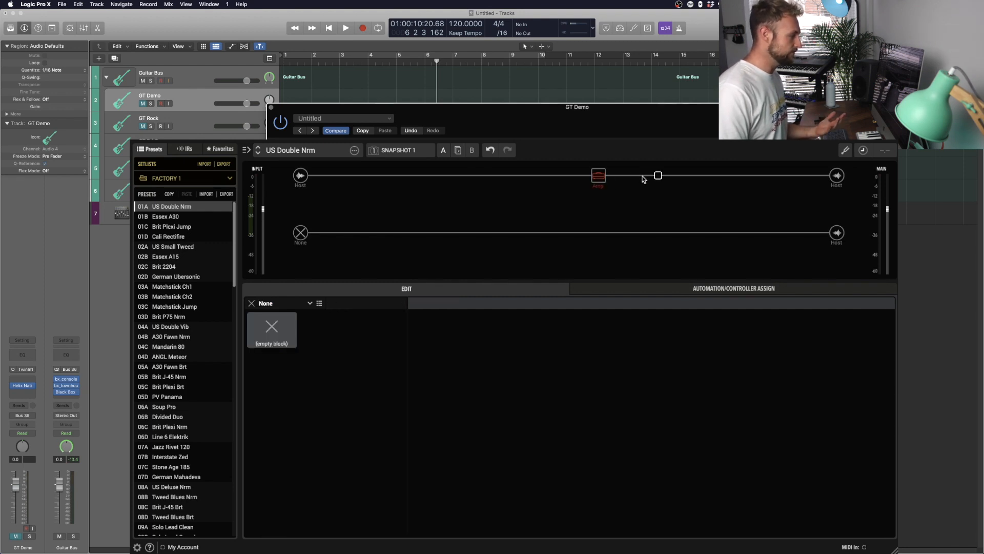
pyautogui.click(303, 304)
pyautogui.click(286, 349)
pyautogui.click(372, 331)
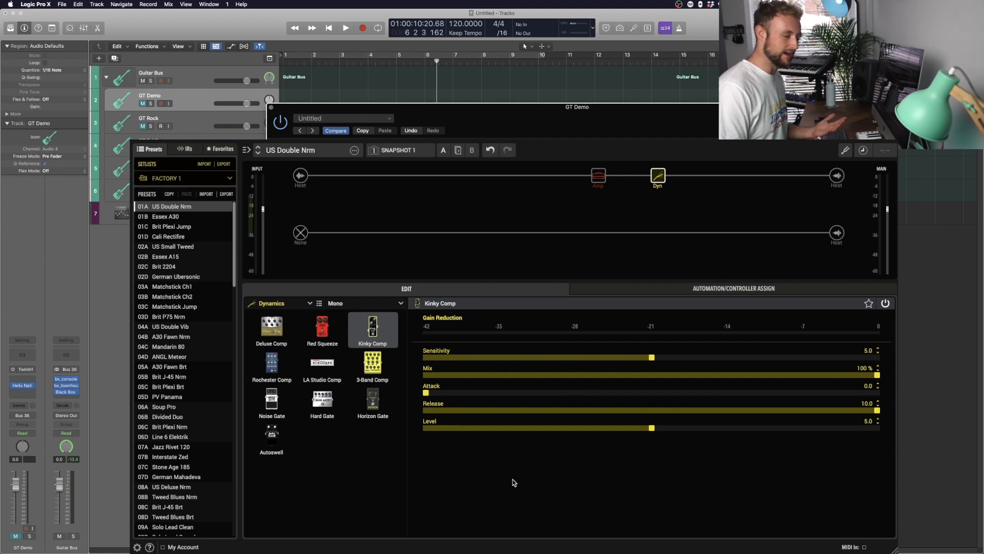
pyautogui.click(599, 175)
pyautogui.click(662, 165)
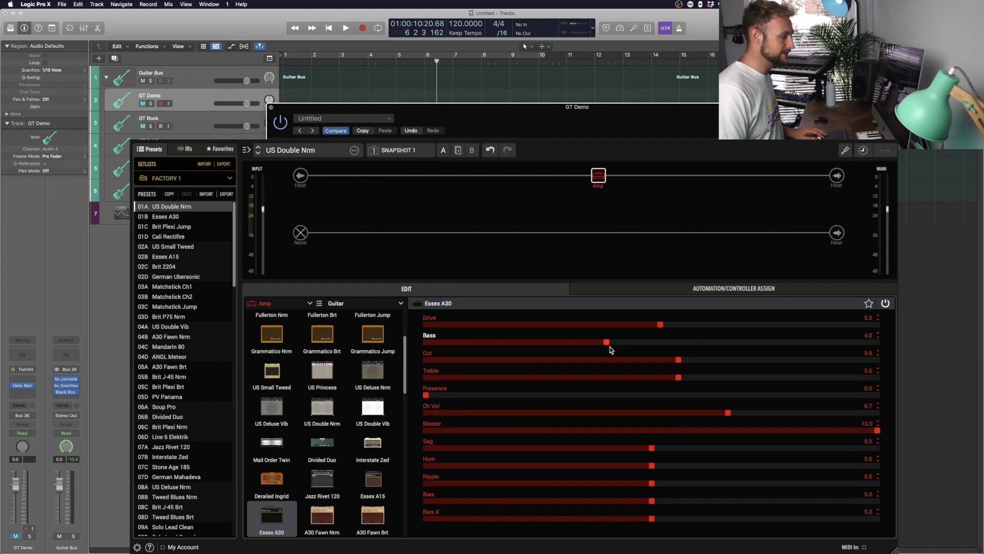
# Set the Essex A30's Treble to 5.3, Presence to 0.3 and Ch Vol to 8.0
pyautogui.moveTo(669, 379); pyautogui.dragTo(665, 378)
pyautogui.click(440, 396)
pyautogui.moveTo(433, 411); pyautogui.dragTo(810, 418)
pyautogui.click(878, 432)
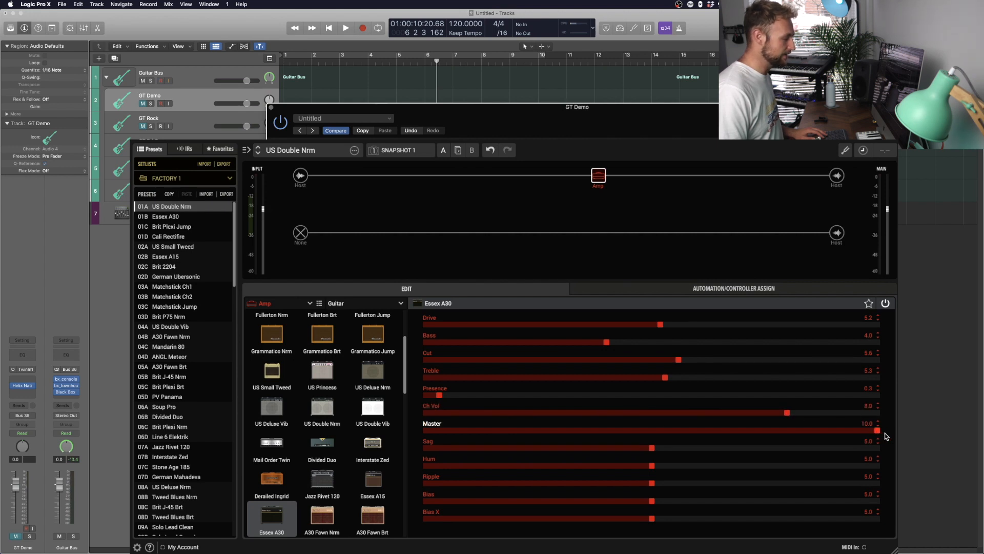
pyautogui.moveTo(616, 499); pyautogui.dragTo(653, 501)
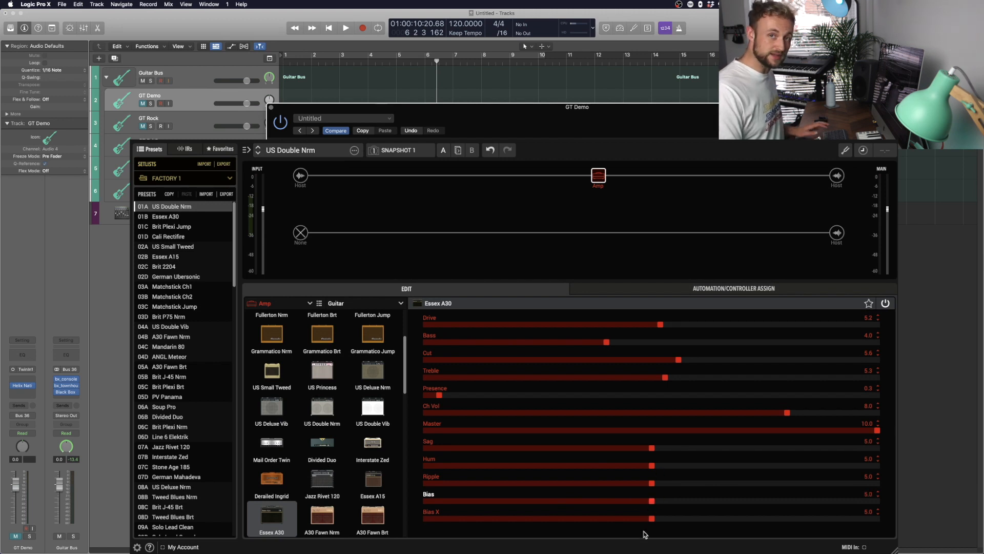
# Raise the Essex A30's Drive to 5.6 and Presence to 3.8
pyautogui.moveTo(668, 328); pyautogui.dragTo(767, 327)
pyautogui.scroll(-10, 767, 326)
pyautogui.scroll(-5, 762, 330)
pyautogui.scroll(10, 759, 330)
pyautogui.scroll(-7, 758, 330)
pyautogui.scroll(2, 758, 330)
pyautogui.scroll(-6, 758, 331)
pyautogui.scroll(6, 757, 330)
pyautogui.scroll(3, 755, 330)
pyautogui.scroll(2, 756, 330)
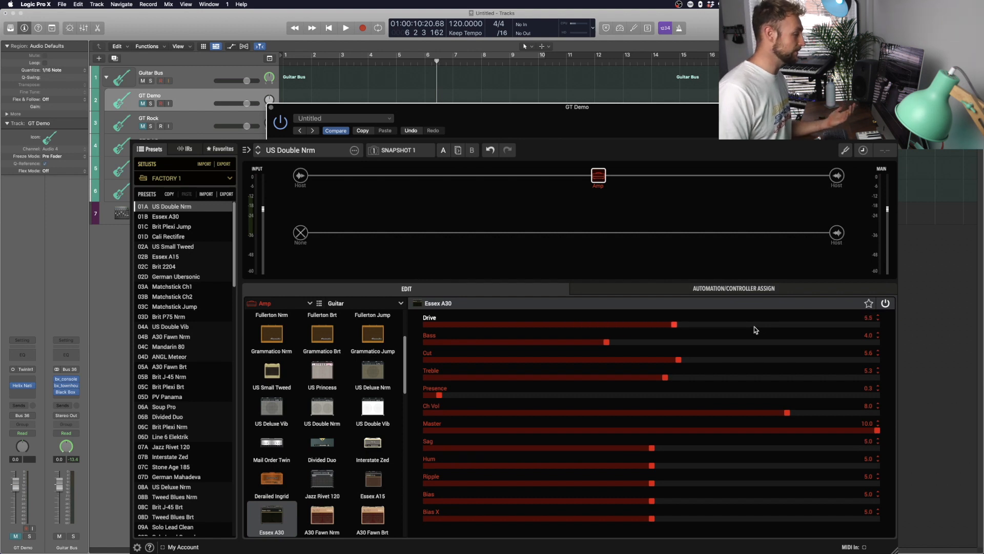
pyautogui.scroll(10, 448, 399)
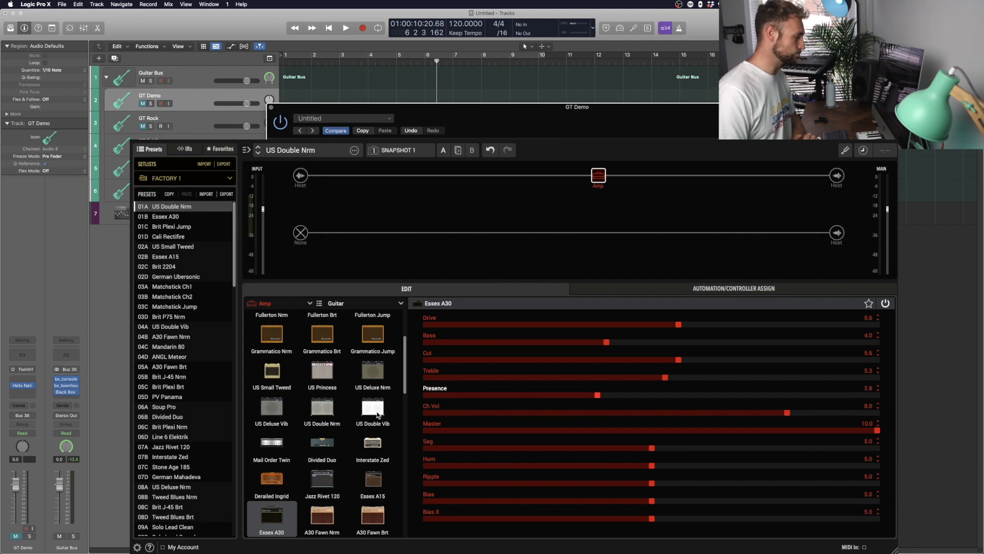
# Try other amp models, ending on Revv Gen Red, and set its Aggression to 2
pyautogui.click(369, 447)
pyautogui.click(373, 515)
pyautogui.scroll(-10, 355, 491)
pyautogui.click(339, 413)
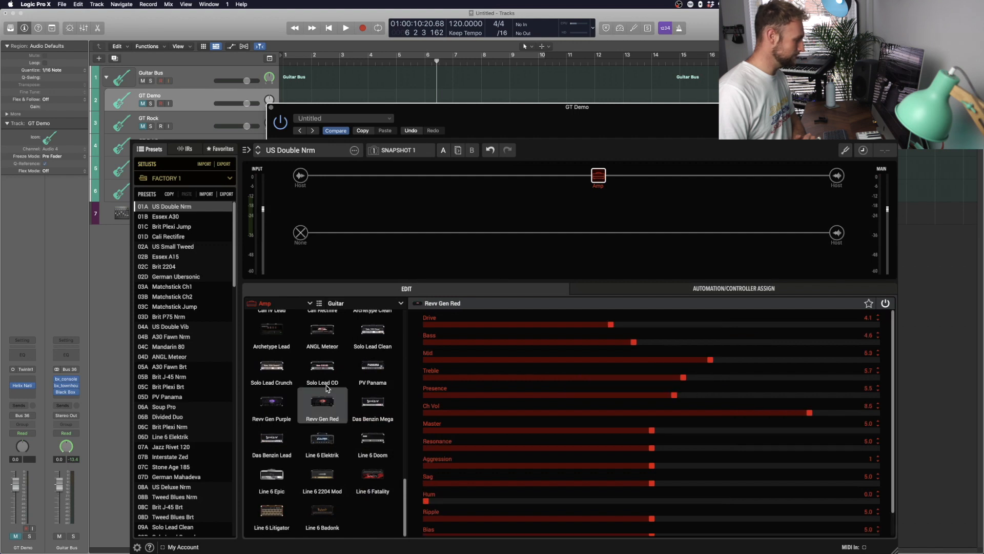
pyautogui.click(446, 465)
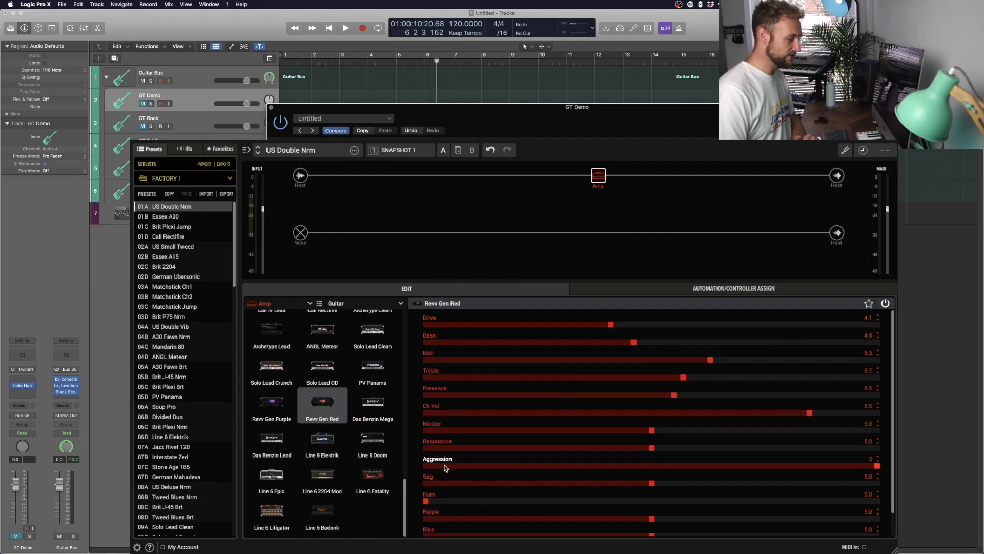
# Switch the amp back to Essex A30 and set its Drive to 4.8 and Ch Vol to 10.0
pyautogui.scroll(10, 349, 431)
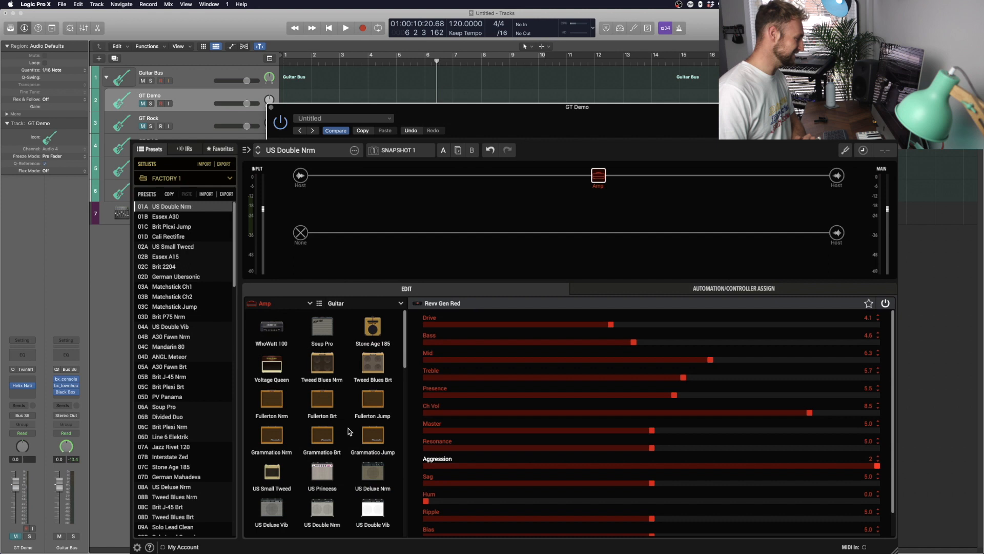
pyautogui.scroll(-4, 279, 388)
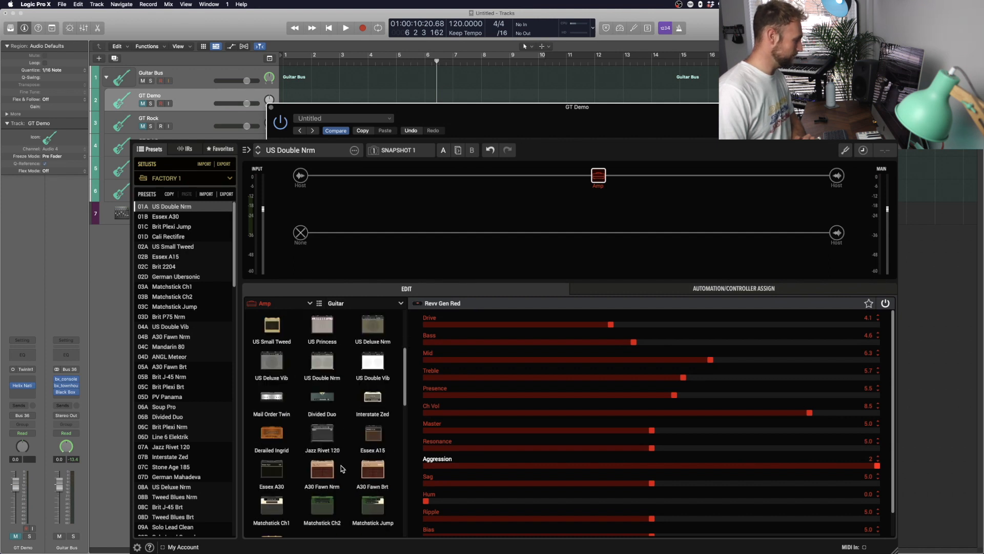
pyautogui.click(277, 475)
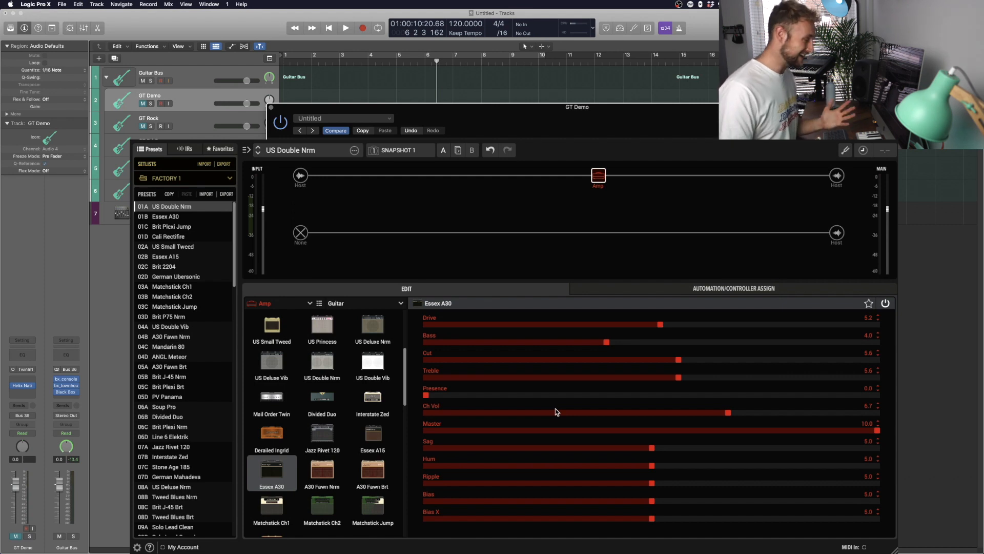
pyautogui.moveTo(659, 326); pyautogui.dragTo(658, 334)
pyautogui.scroll(15, 727, 415)
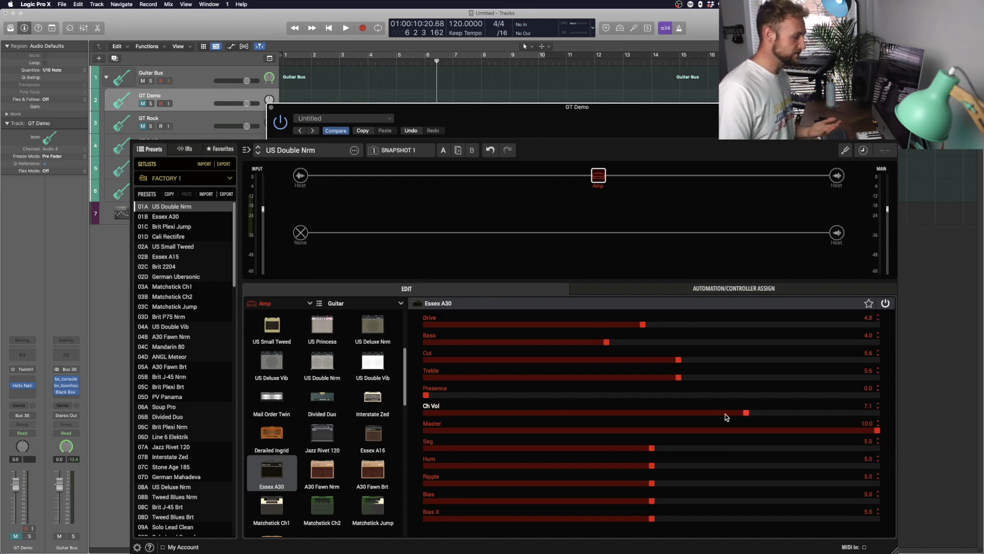
pyautogui.scroll(5, 729, 419)
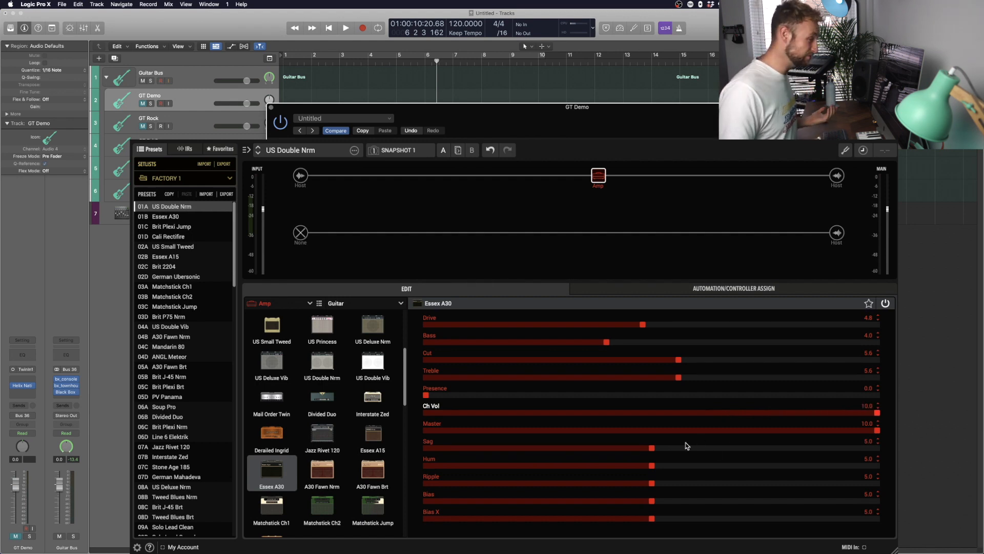
# Add a single 2x12 Double C12N cab block directly after the amp
pyautogui.click(659, 176)
pyautogui.click(288, 306)
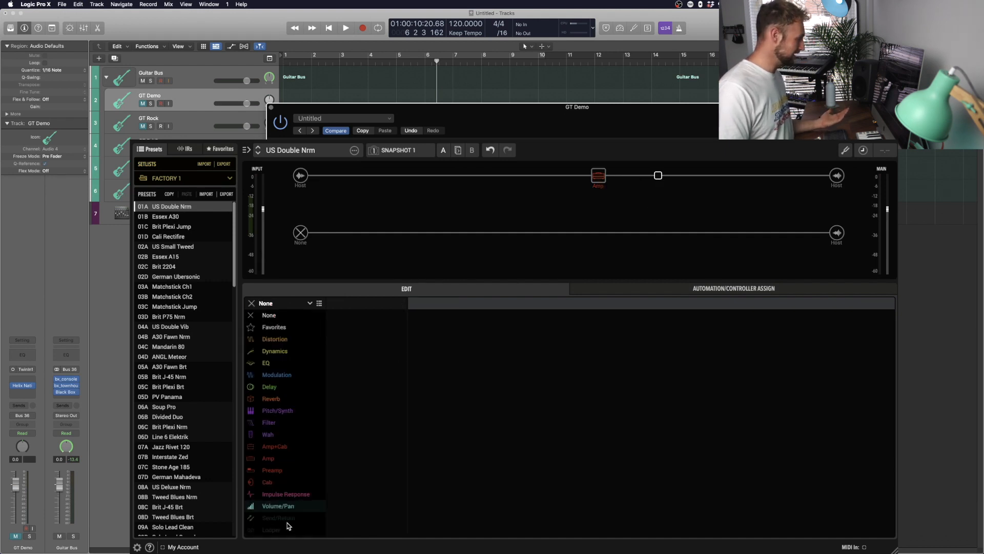
pyautogui.click(274, 472)
pyautogui.scroll(-1, 363, 356)
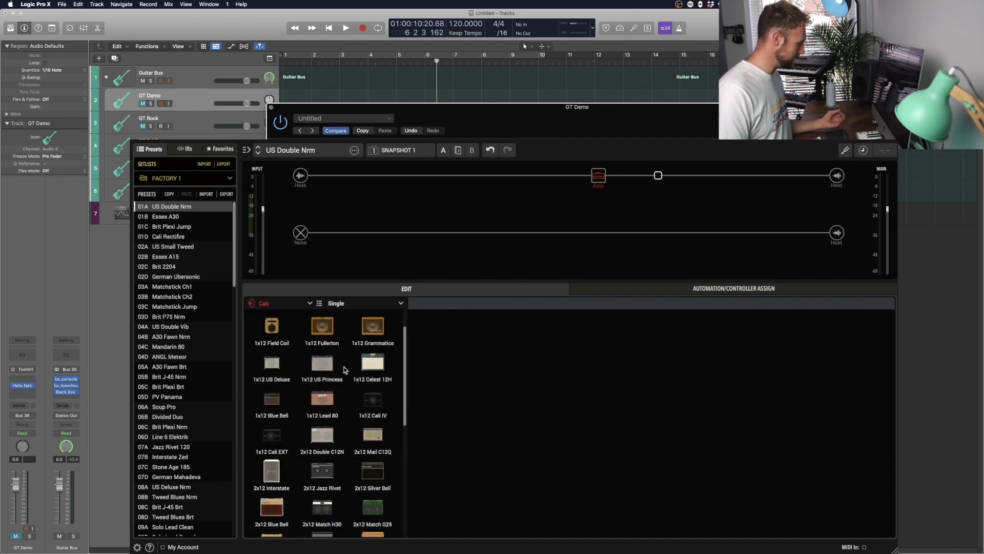
pyautogui.scroll(-1, 315, 402)
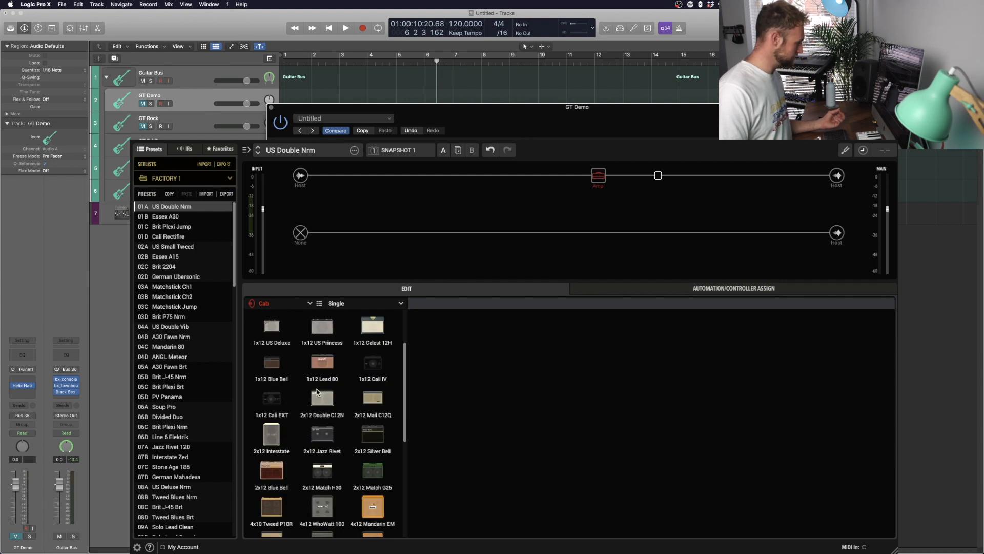
pyautogui.click(315, 404)
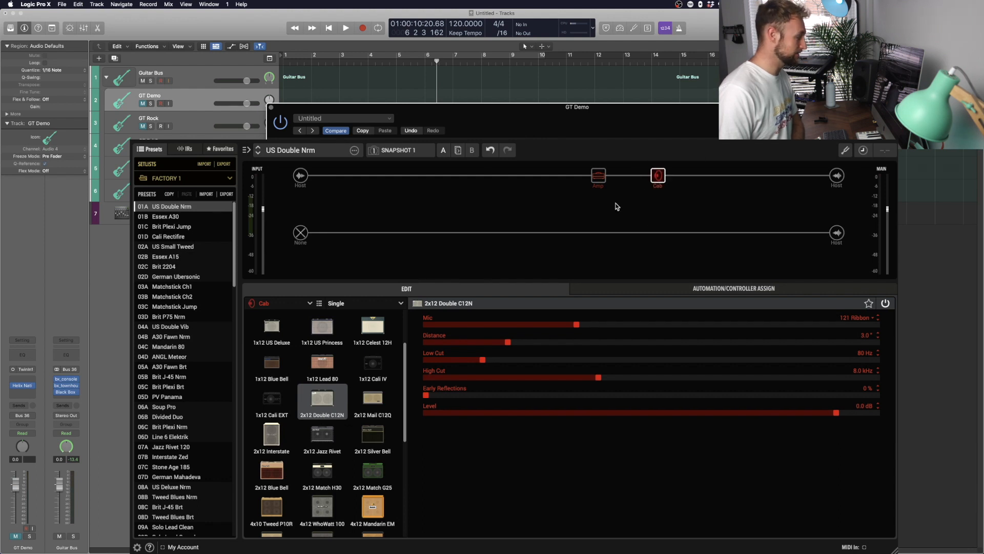
# Set the cab's Mic to 57 Dynamic and its Distance to 1.0 inch
pyautogui.moveTo(603, 174)
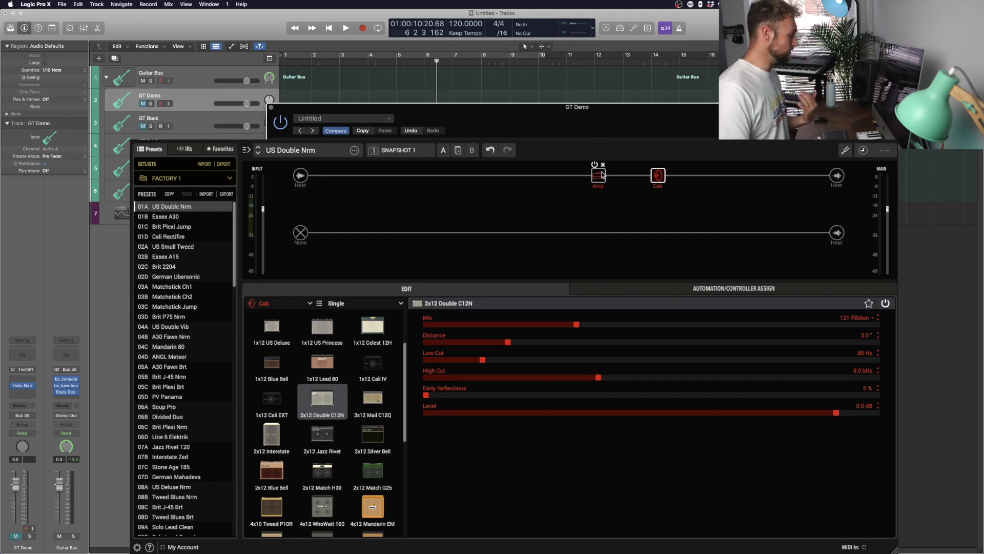
pyautogui.moveTo(576, 325); pyautogui.dragTo(428, 350)
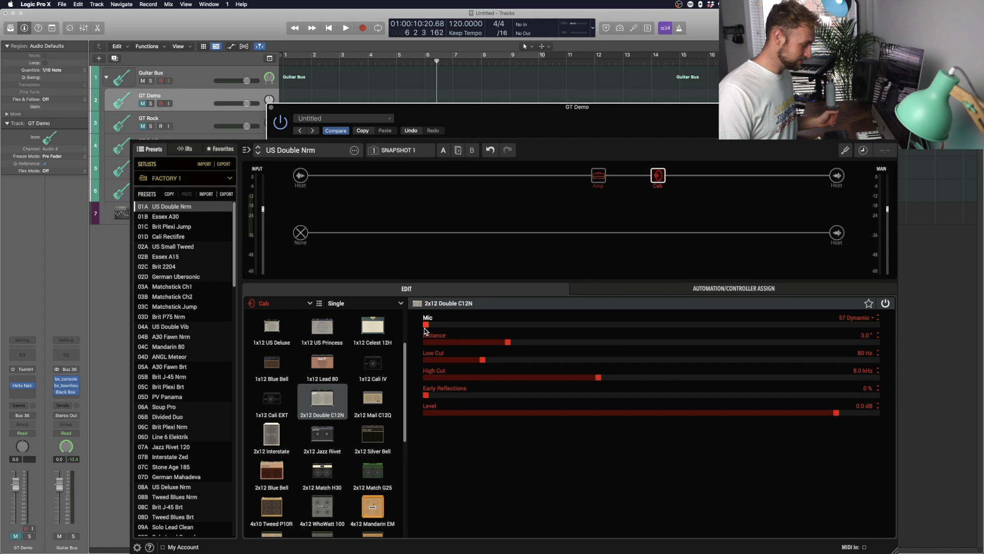
pyautogui.moveTo(438, 329); pyautogui.dragTo(409, 320)
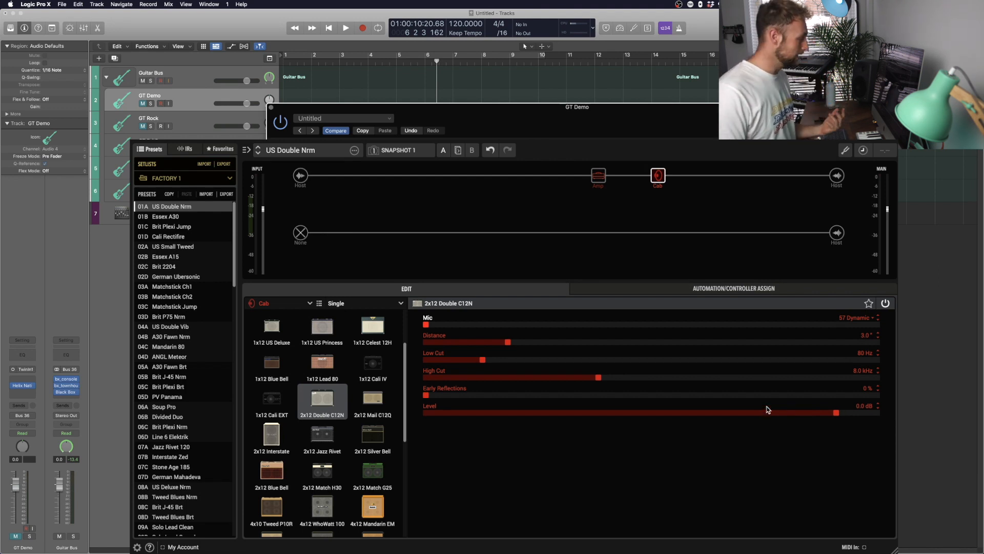
pyautogui.moveTo(508, 342); pyautogui.dragTo(715, 337)
pyautogui.moveTo(877, 342); pyautogui.dragTo(425, 342)
# Set the cab's Low Cut to 109 Hz, High Cut to 7.4 kHz and Early Reflections to 7%
pyautogui.moveTo(500, 361); pyautogui.dragTo(511, 361)
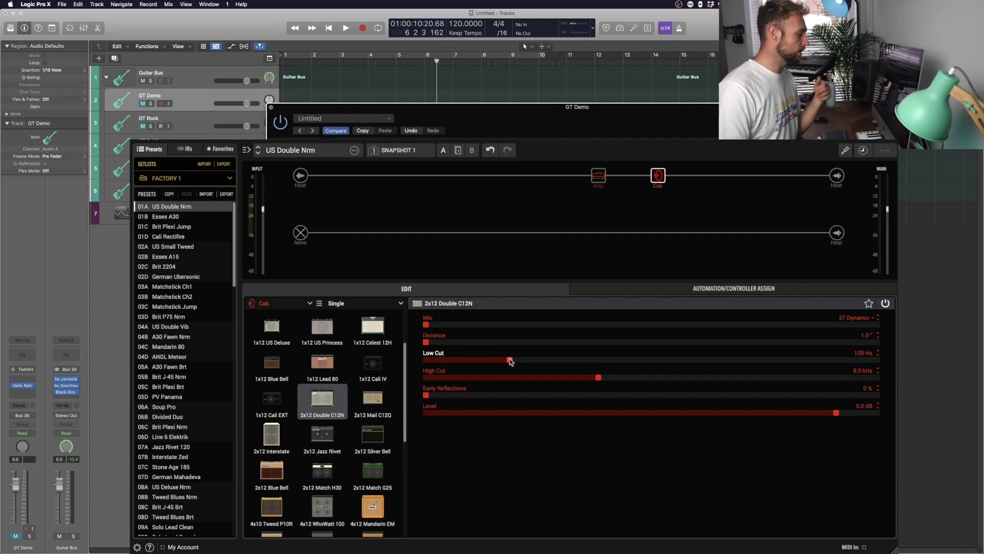
pyautogui.moveTo(594, 380)
pyautogui.mouseDown()
pyautogui.moveTo(656, 380)
pyautogui.moveTo(585, 380)
pyautogui.mouseUp()
pyautogui.moveTo(434, 399); pyautogui.dragTo(470, 398)
# Switch between the amp and cab blocks to compare their settings, and set the cab's Level to +0.1 dB
pyautogui.click(596, 176)
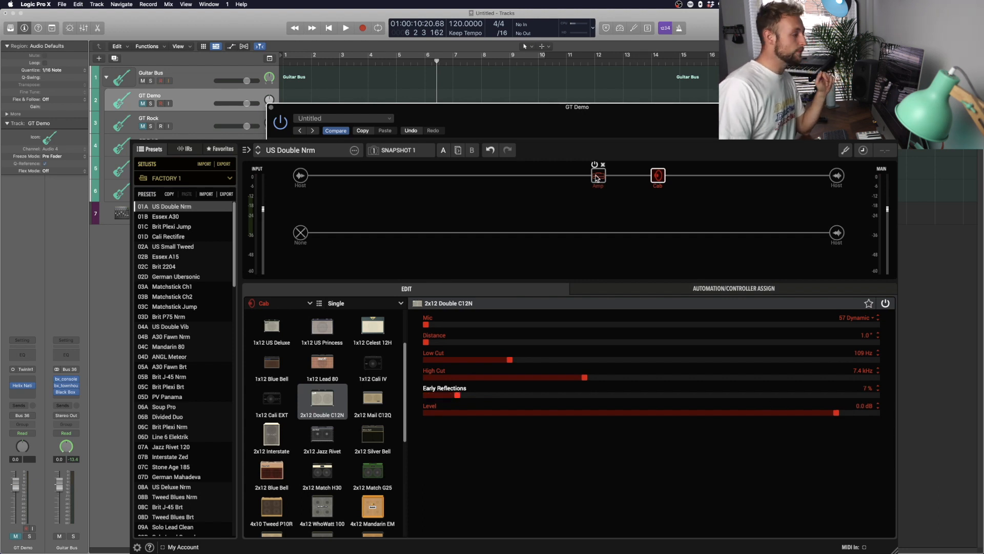
pyautogui.click(658, 176)
pyautogui.click(598, 175)
pyautogui.click(658, 175)
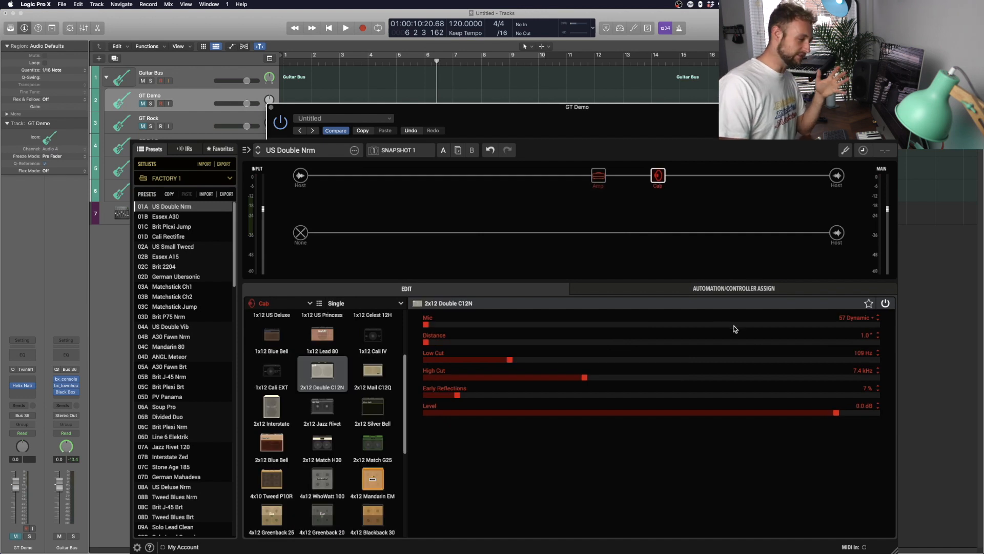
pyautogui.moveTo(837, 412)
pyautogui.mouseDown()
pyautogui.moveTo(814, 416)
pyautogui.moveTo(853, 420)
pyautogui.moveTo(837, 419)
pyautogui.mouseUp()
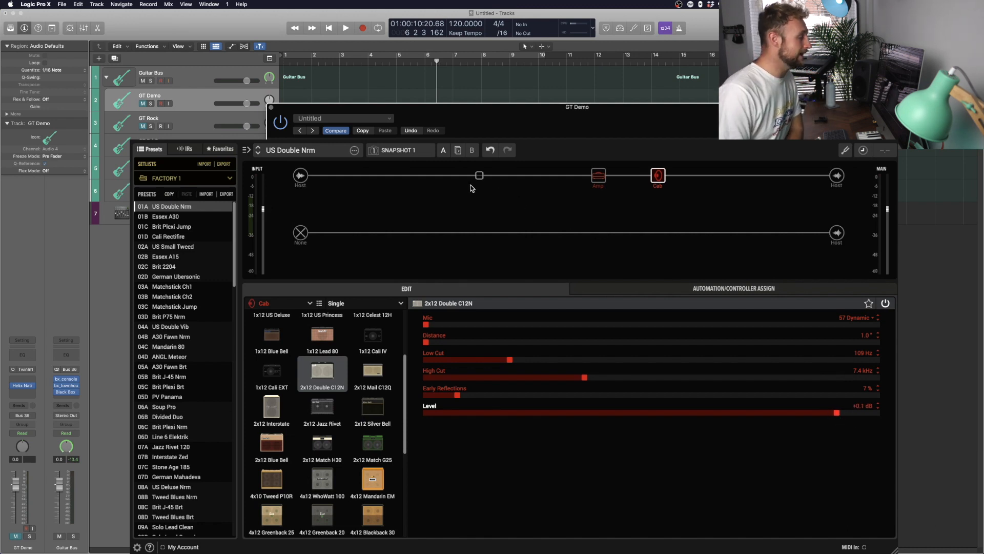
# Add a mono LA Studio Comp dynamics block at the start of the signal path
pyautogui.click(360, 176)
pyautogui.click(289, 308)
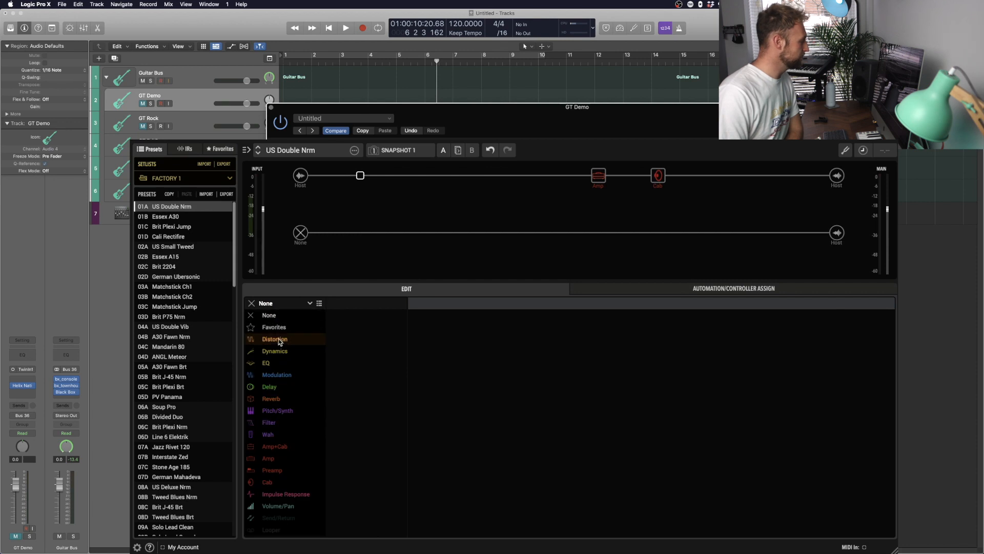
pyautogui.click(280, 353)
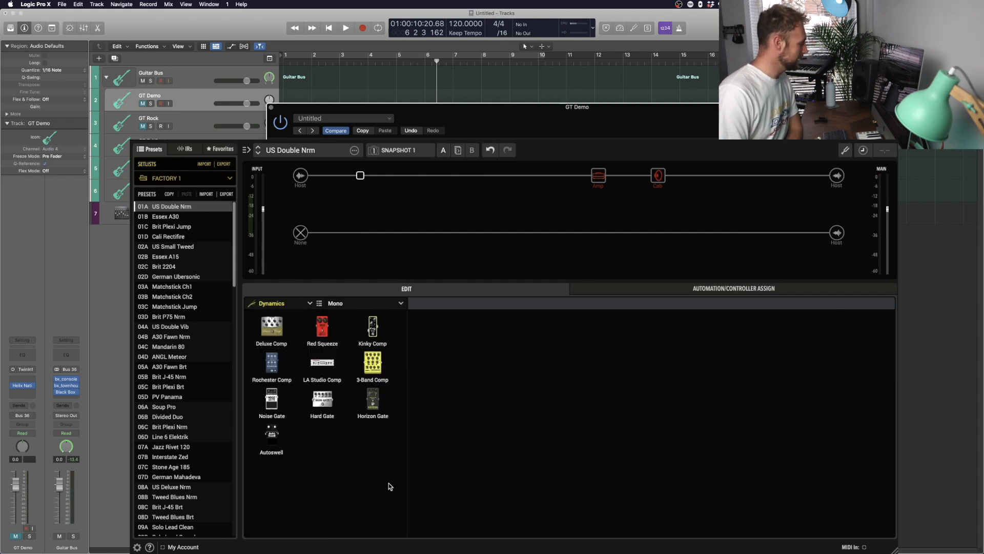
pyautogui.click(325, 367)
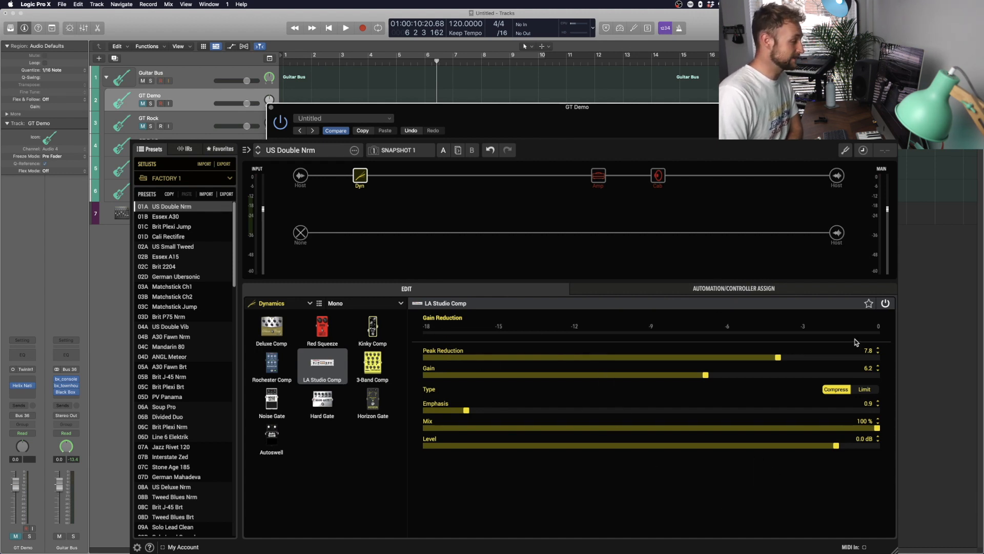
# Set the compressor's Peak Reduction to 7.4, Gain to 6.6, Type to Compress, Emphasis to 4.8 and Mix to 100%
pyautogui.moveTo(780, 358)
pyautogui.mouseDown()
pyautogui.moveTo(668, 367)
pyautogui.moveTo(764, 353)
pyautogui.mouseUp()
pyautogui.moveTo(727, 379); pyautogui.dragTo(723, 376)
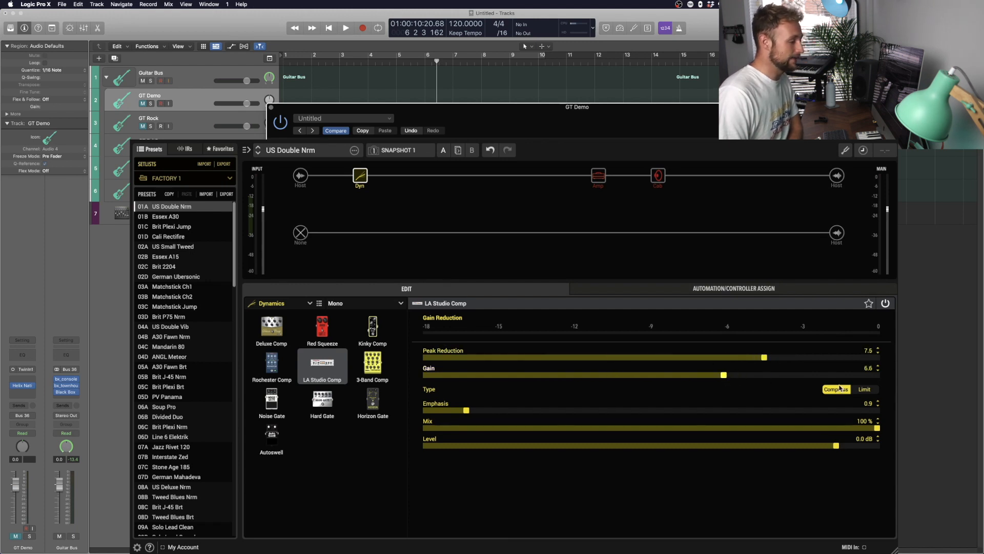
pyautogui.click(864, 389)
pyautogui.click(836, 390)
pyautogui.moveTo(466, 410); pyautogui.dragTo(643, 398)
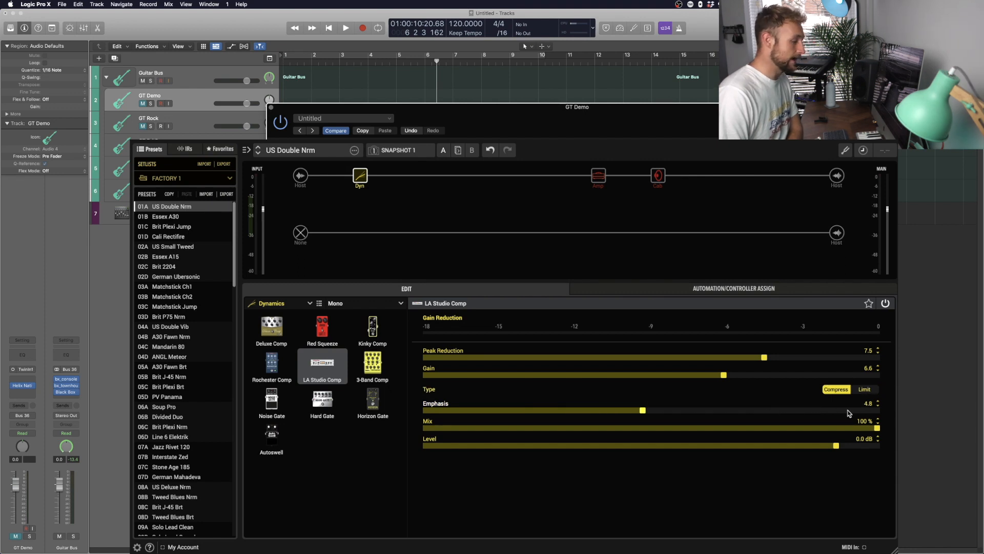
pyautogui.moveTo(874, 428); pyautogui.dragTo(921, 357)
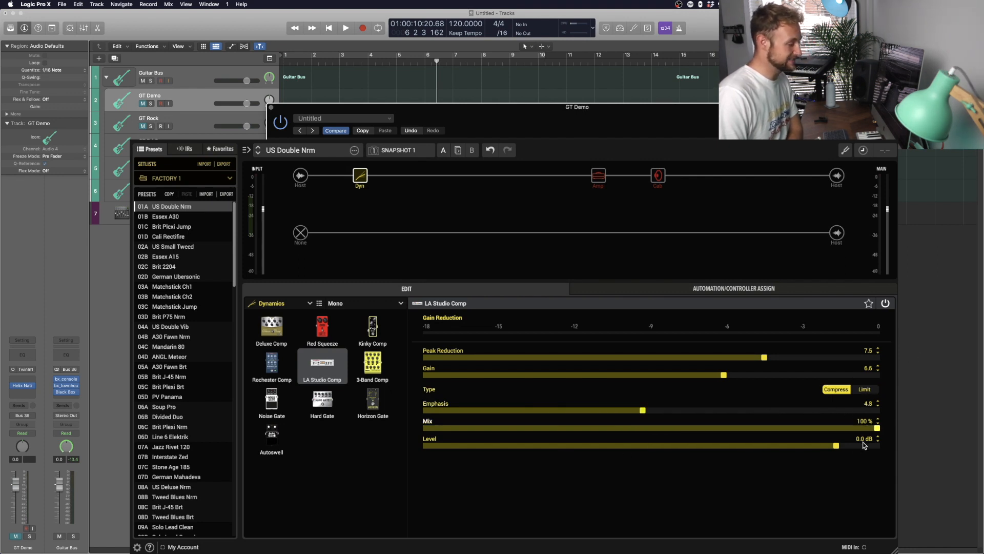
pyautogui.moveTo(741, 358); pyautogui.dragTo(760, 361)
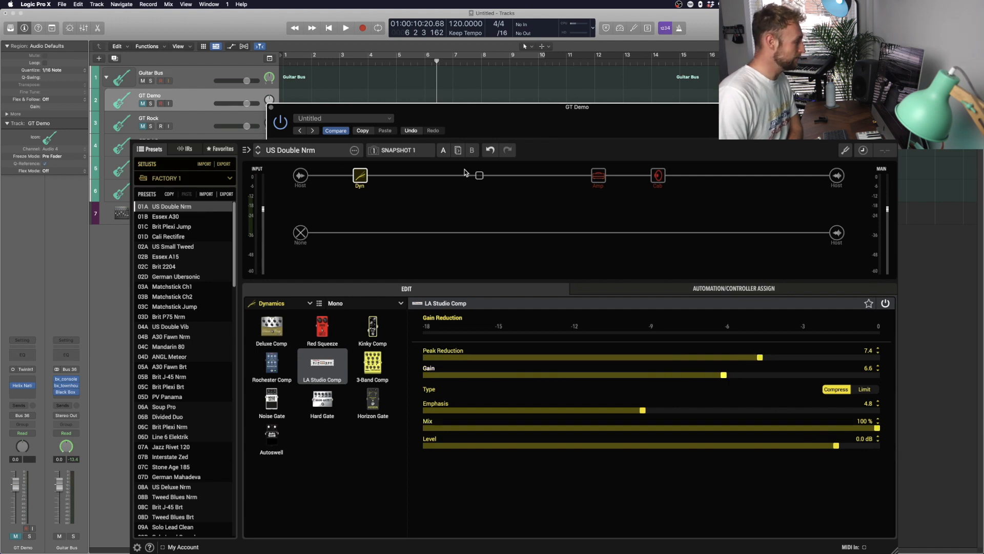
# Add a mono Scream 808 distortion between the compressor and amp, with Gain at 2.1 and Level at 7.1
pyautogui.click(478, 176)
pyautogui.click(283, 303)
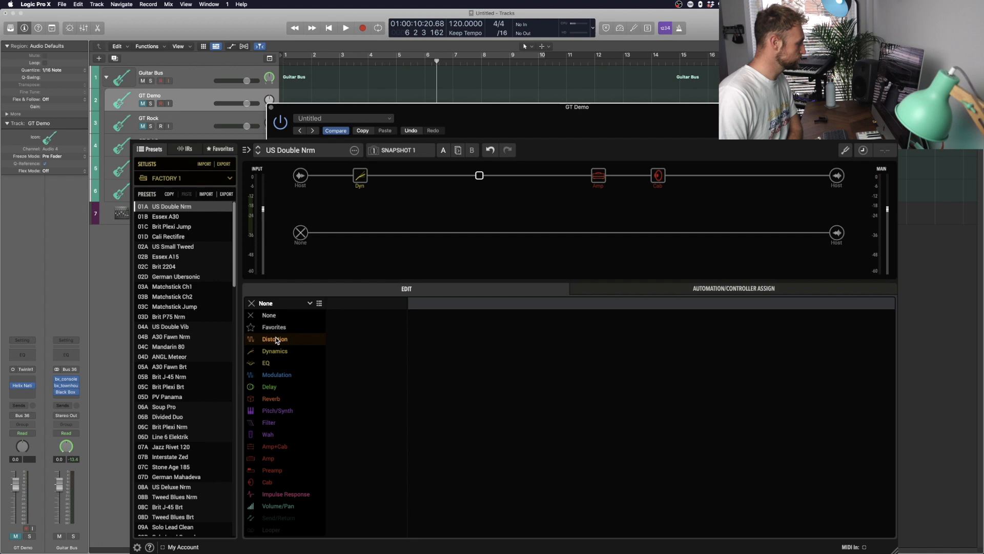
pyautogui.click(275, 339)
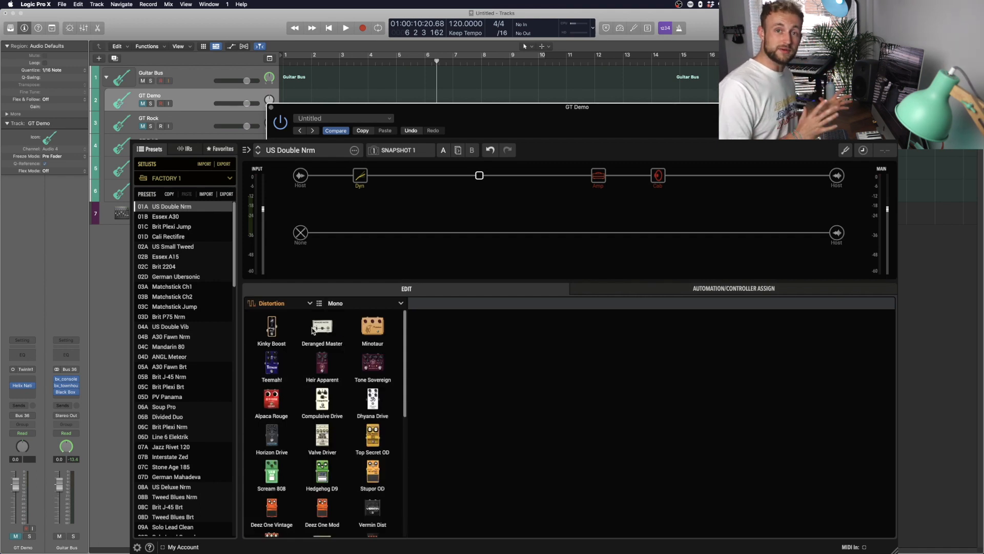
pyautogui.scroll(-2, 321, 361)
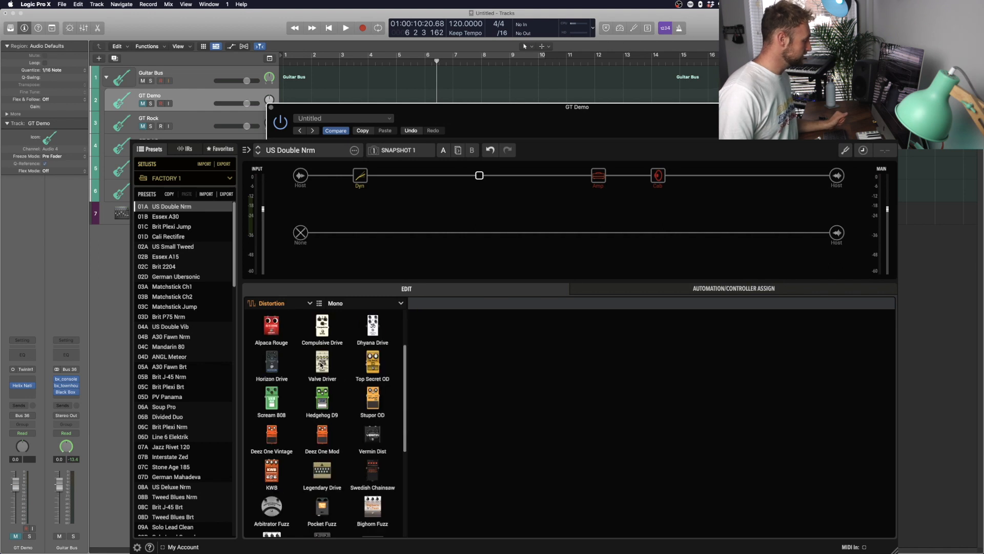
pyautogui.click(273, 404)
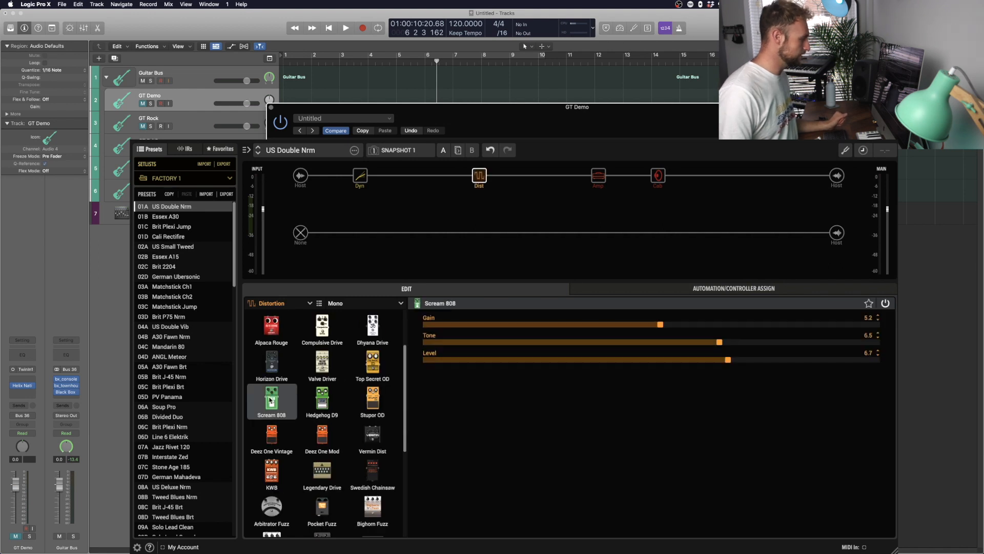
pyautogui.moveTo(655, 331); pyautogui.dragTo(521, 333)
pyautogui.moveTo(739, 364); pyautogui.dragTo(747, 364)
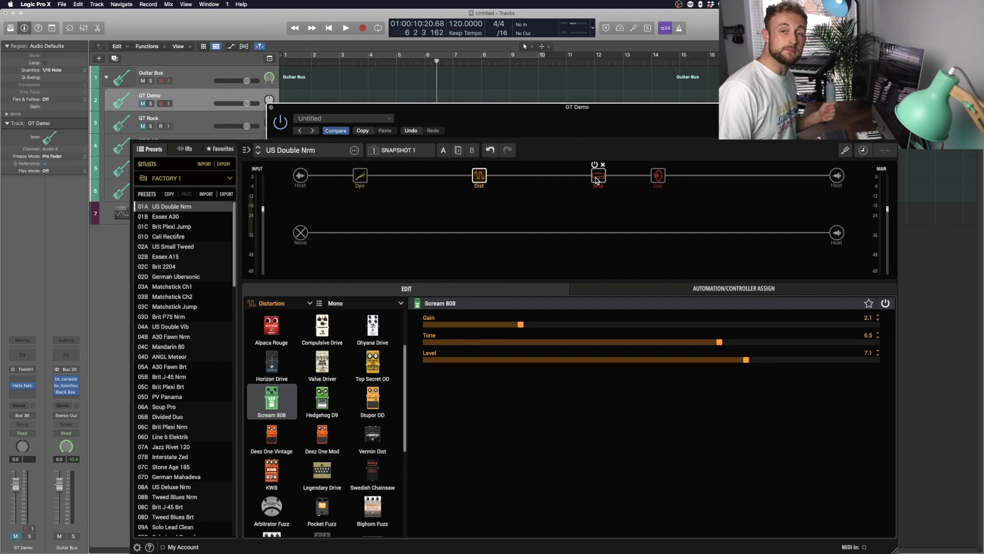
# Add a Legacy Room reverb block directly after the cab
pyautogui.click(718, 175)
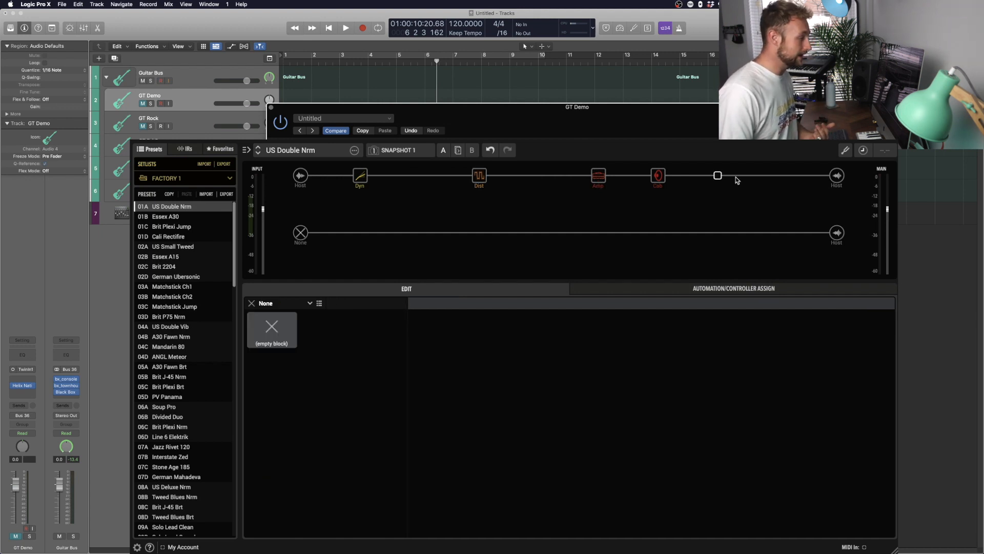
pyautogui.click(293, 305)
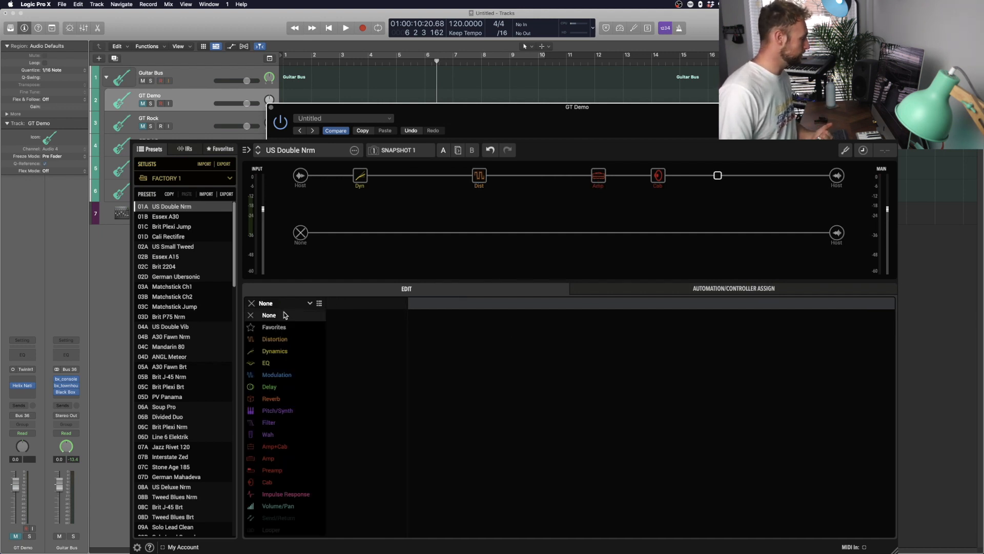
pyautogui.click(283, 400)
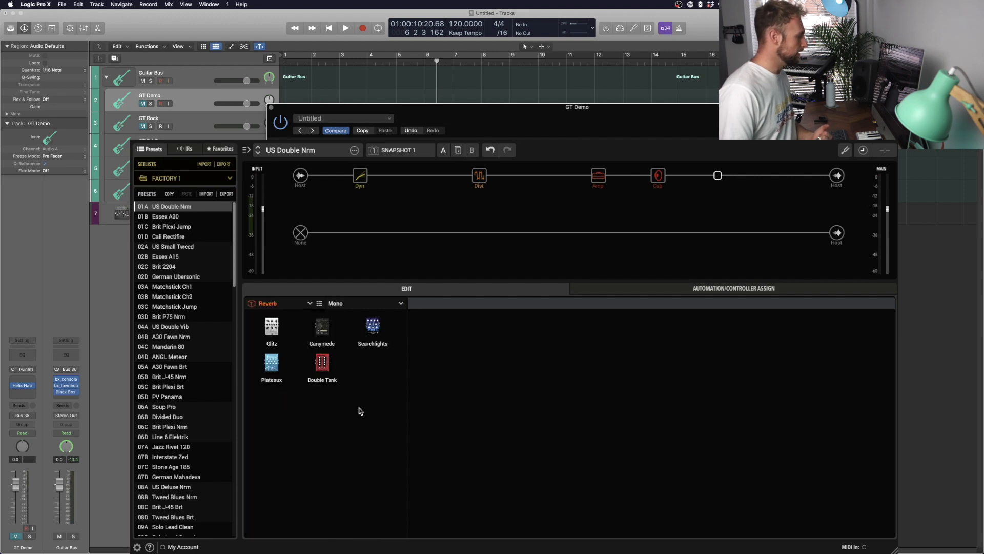
pyautogui.click(335, 303)
pyautogui.click(359, 325)
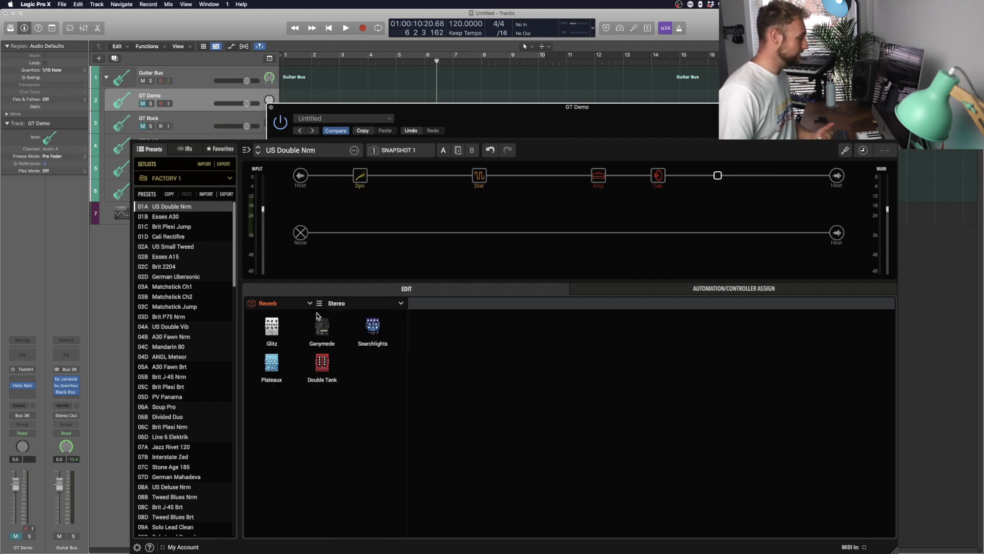
pyautogui.click(343, 308)
pyautogui.click(354, 338)
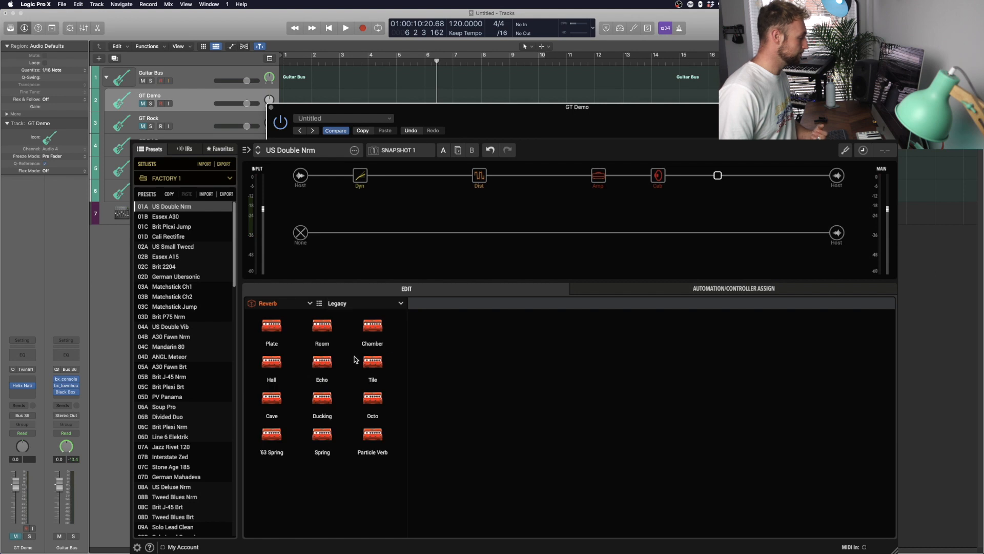
pyautogui.click(326, 331)
# Set the Room reverb's Decay to 2.5 and Mix to 13%, and move the block to the end of the path
pyautogui.moveTo(628, 325); pyautogui.dragTo(533, 334)
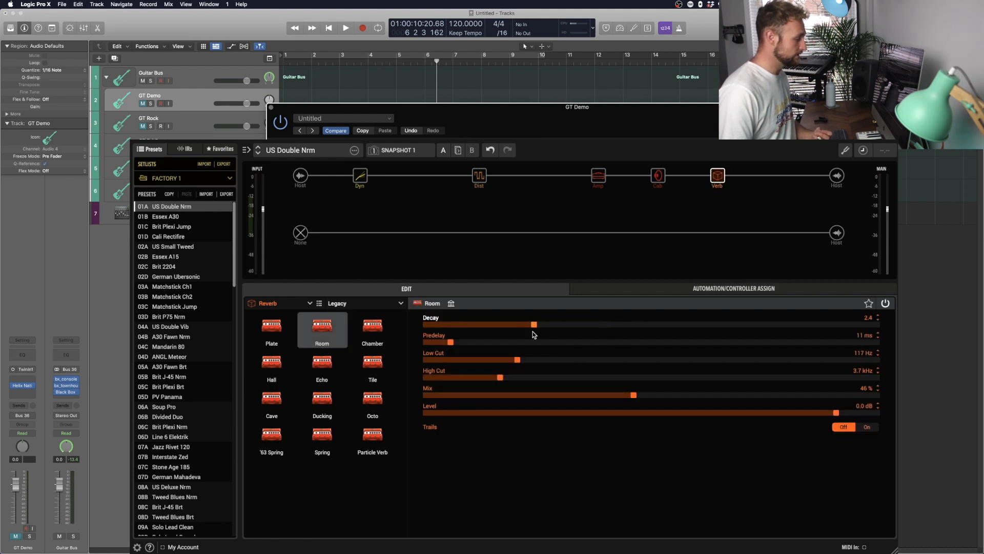
pyautogui.moveTo(717, 176); pyautogui.dragTo(778, 177)
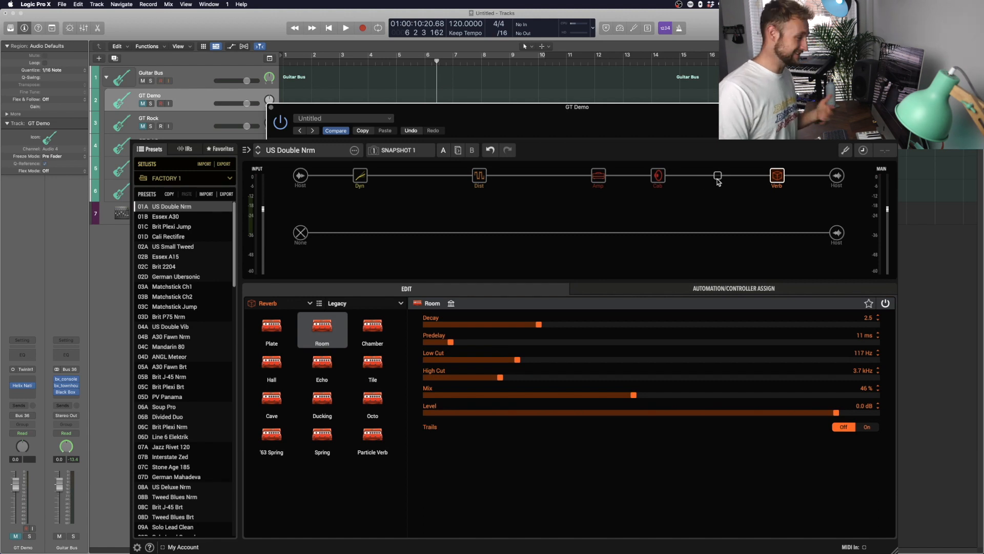
pyautogui.moveTo(559, 396); pyautogui.dragTo(487, 398)
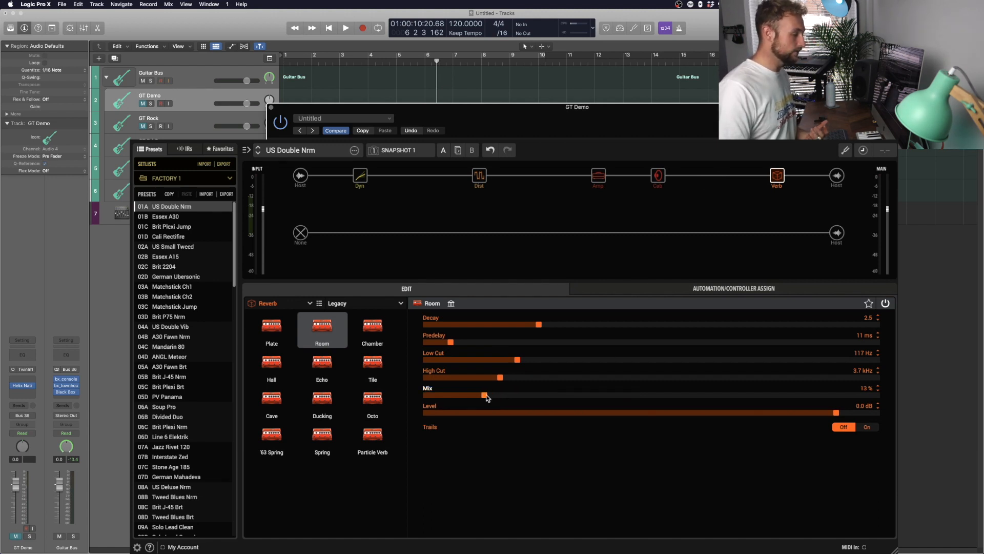
# Add a mono Double Tank reverb between the cab and Room reverb, with Decay at 4.7 and Mix at 27%
pyautogui.click(718, 176)
pyautogui.click(271, 304)
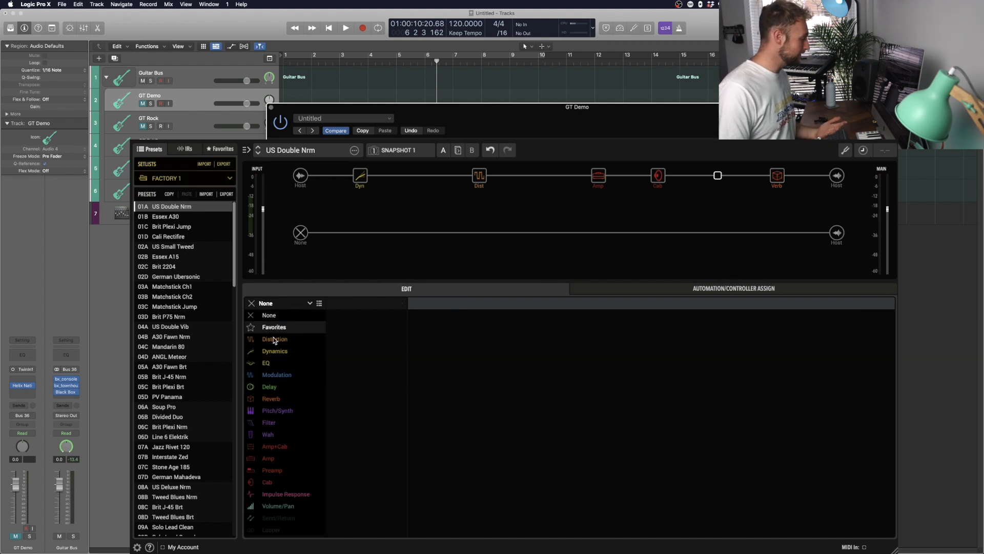
pyautogui.click(282, 403)
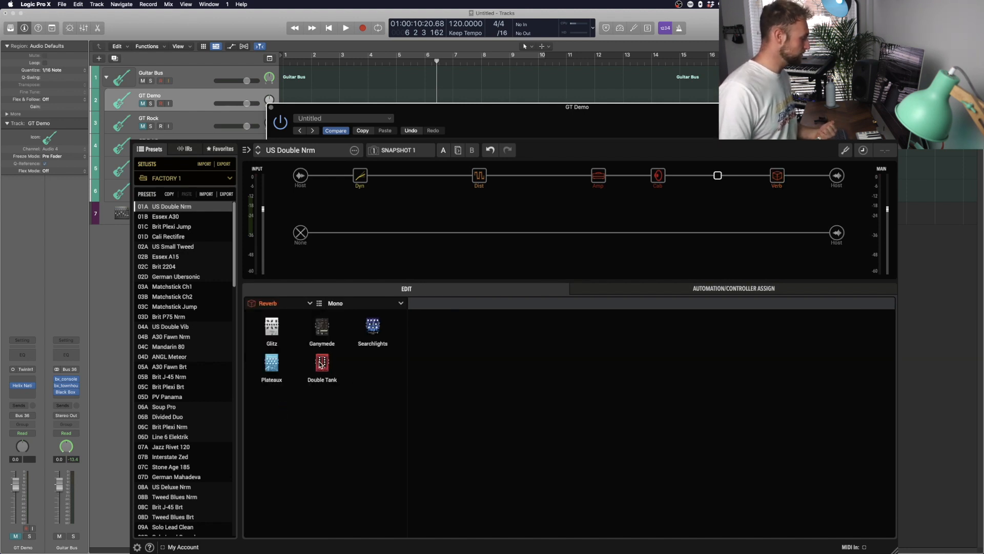
pyautogui.click(321, 365)
pyautogui.moveTo(554, 395); pyautogui.dragTo(547, 395)
pyautogui.moveTo(662, 324); pyautogui.dragTo(630, 325)
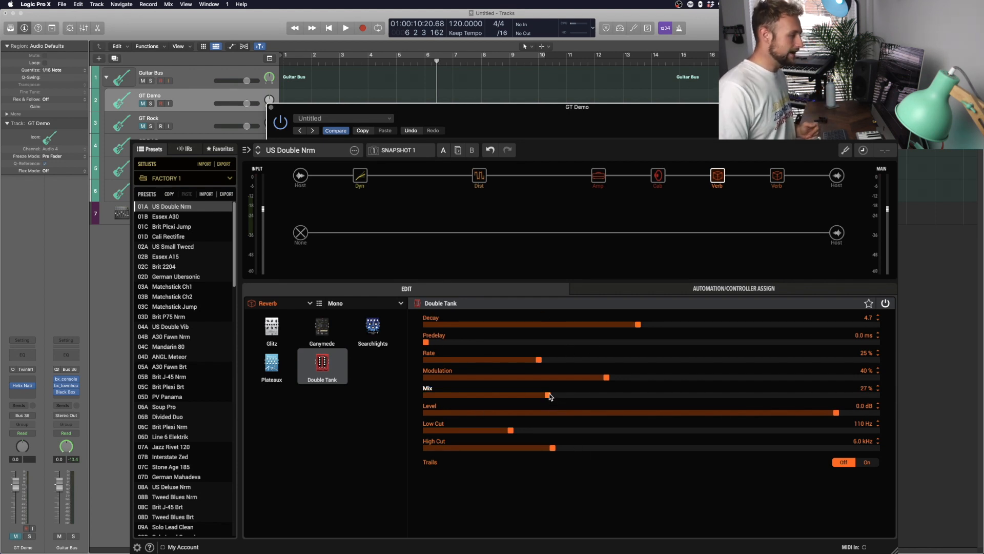
# Move the Double Tank reverb down onto a parallel path and open the settings of the split after the cab
pyautogui.moveTo(718, 176); pyautogui.dragTo(718, 204)
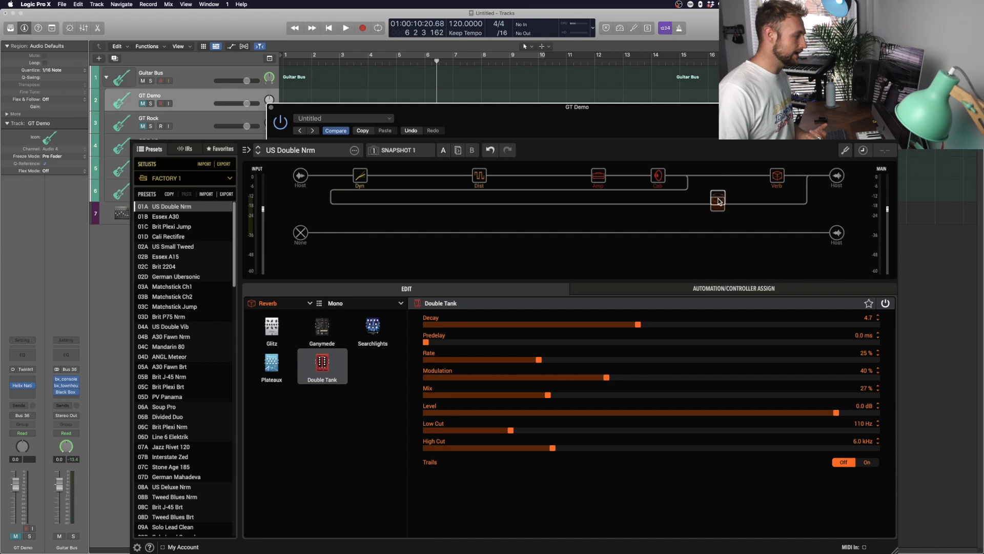
pyautogui.click(688, 176)
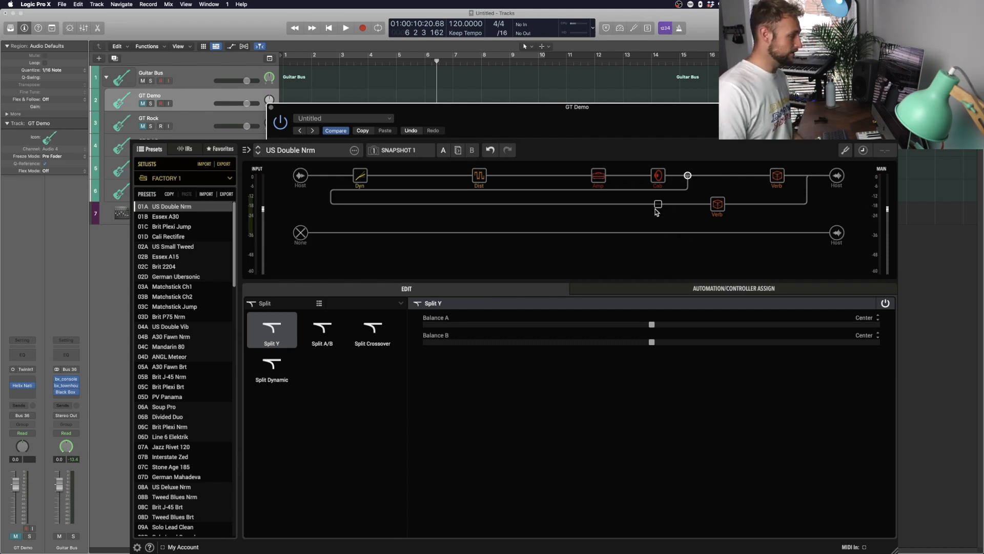
# Add a mono Simple Delay before the reverb on the parallel path, with Note Sync set to 1/8 Dotted
pyautogui.click(622, 207)
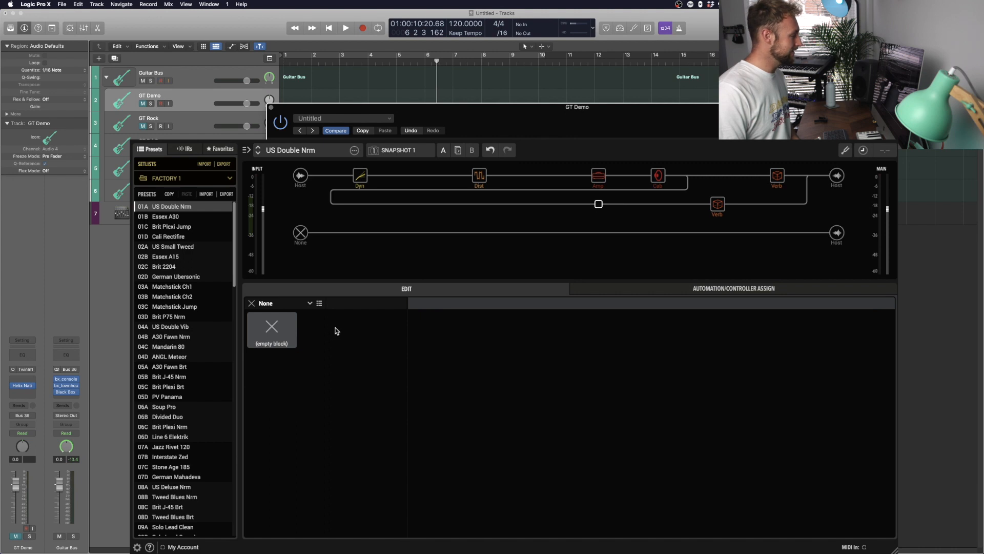
pyautogui.click(297, 306)
pyautogui.click(274, 387)
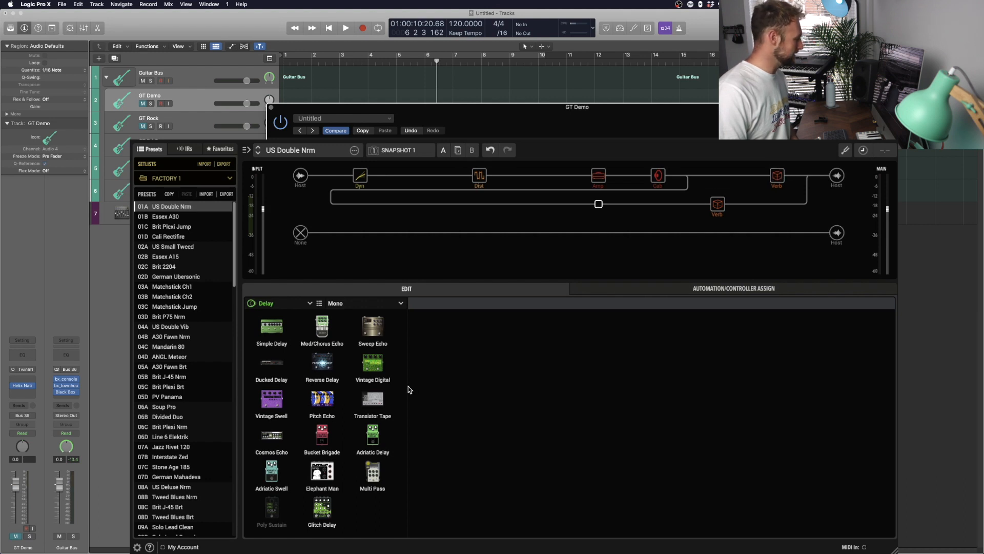
pyautogui.click(272, 330)
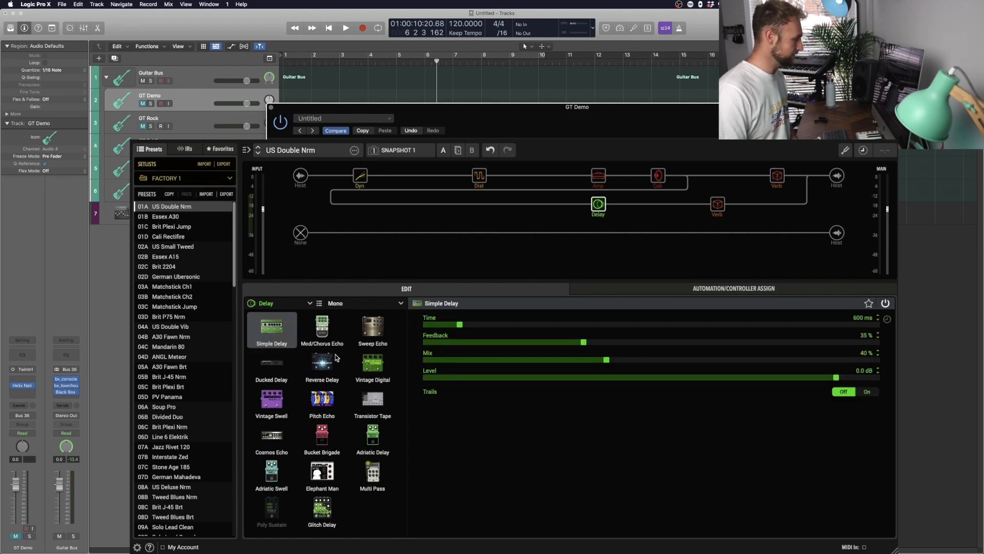
pyautogui.click(887, 319)
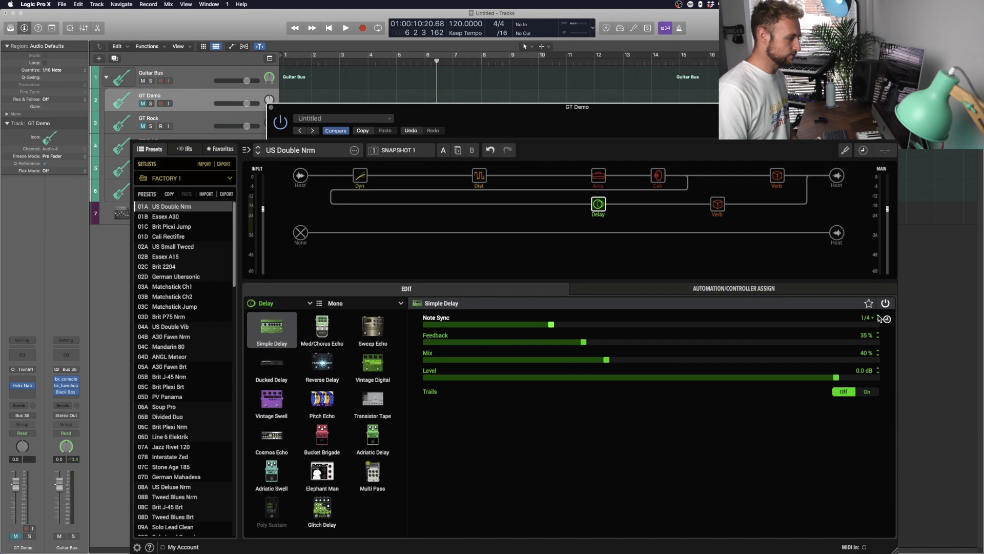
pyautogui.click(879, 316)
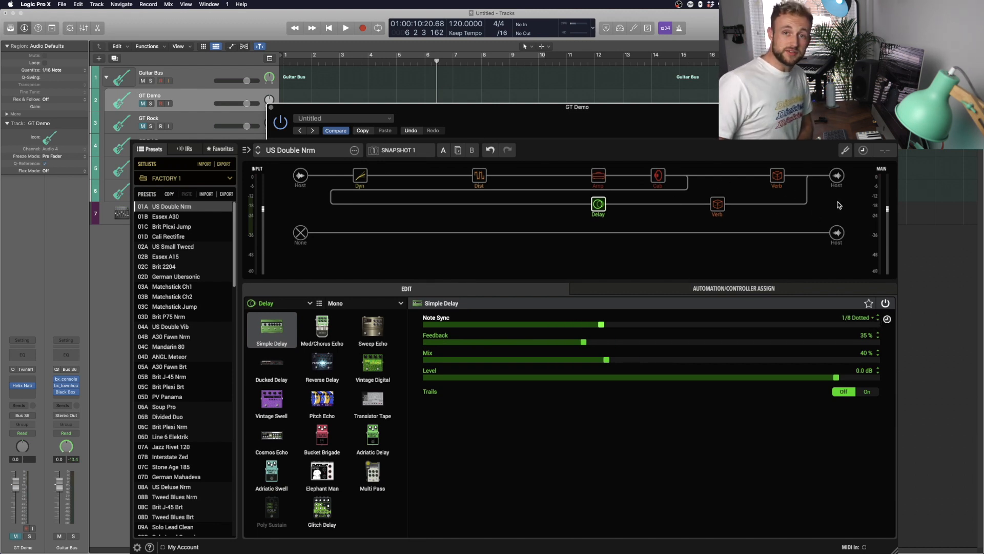
# Turn on the Input Gate for the upper path's host input and adjust the main output level
pyautogui.click(297, 173)
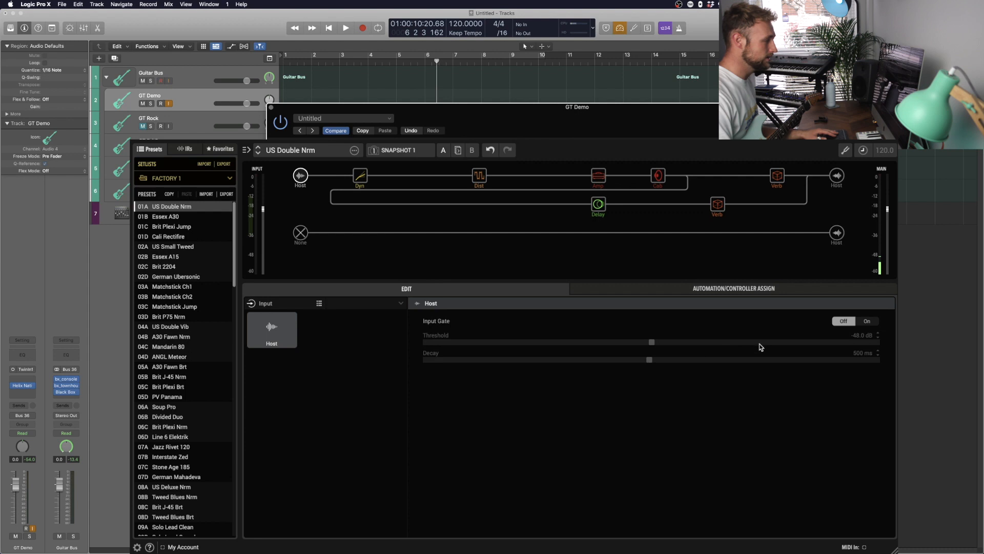
pyautogui.click(868, 322)
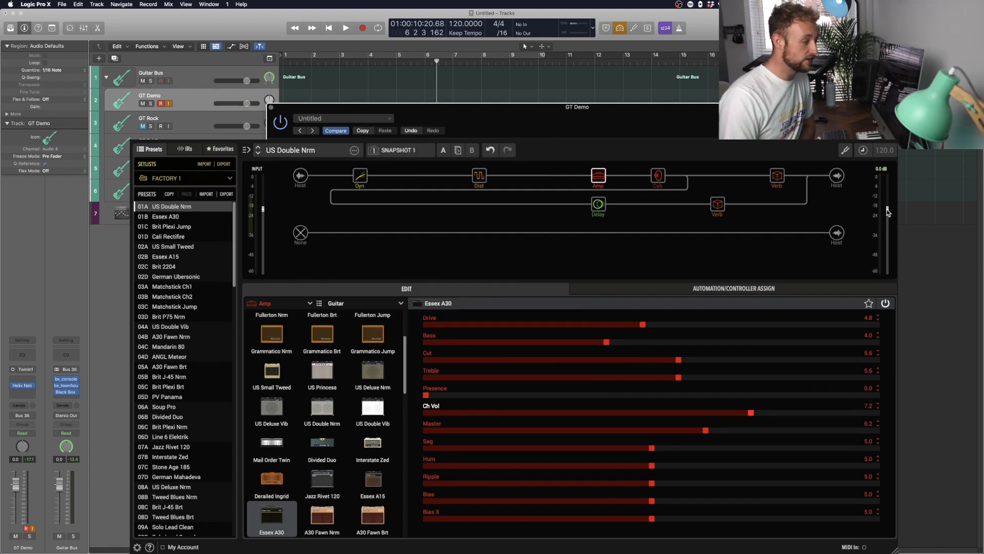
pyautogui.moveTo(888, 210)
pyautogui.mouseDown()
pyautogui.moveTo(890, 165)
pyautogui.moveTo(893, 208)
pyautogui.mouseUp()
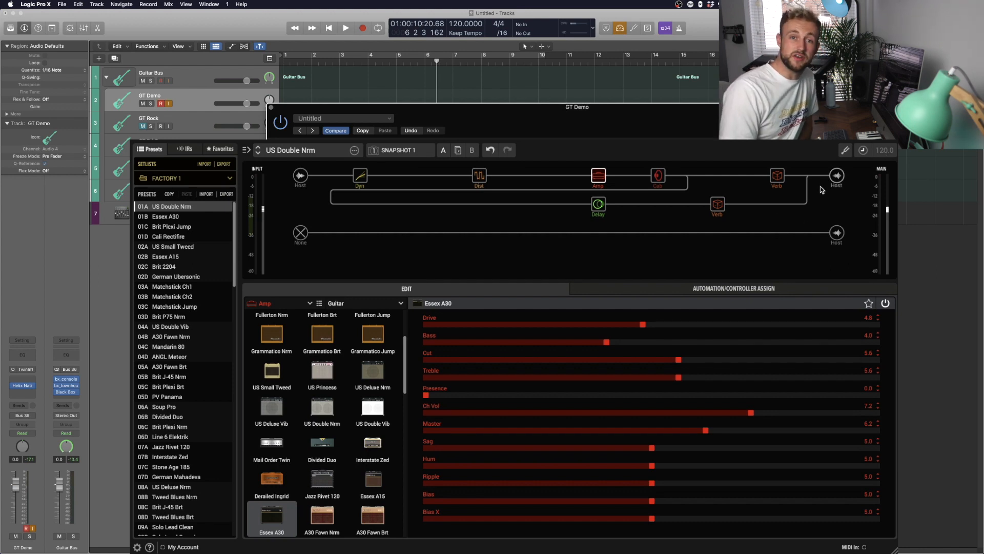
# Browse the mono Delay models from the amp block without replacing the amp
pyautogui.click(309, 303)
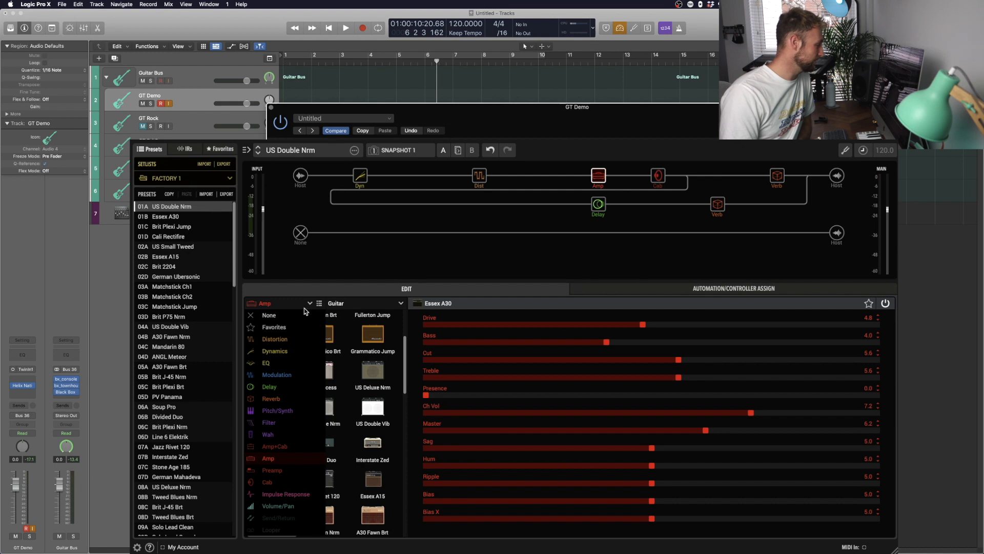
pyautogui.click(285, 388)
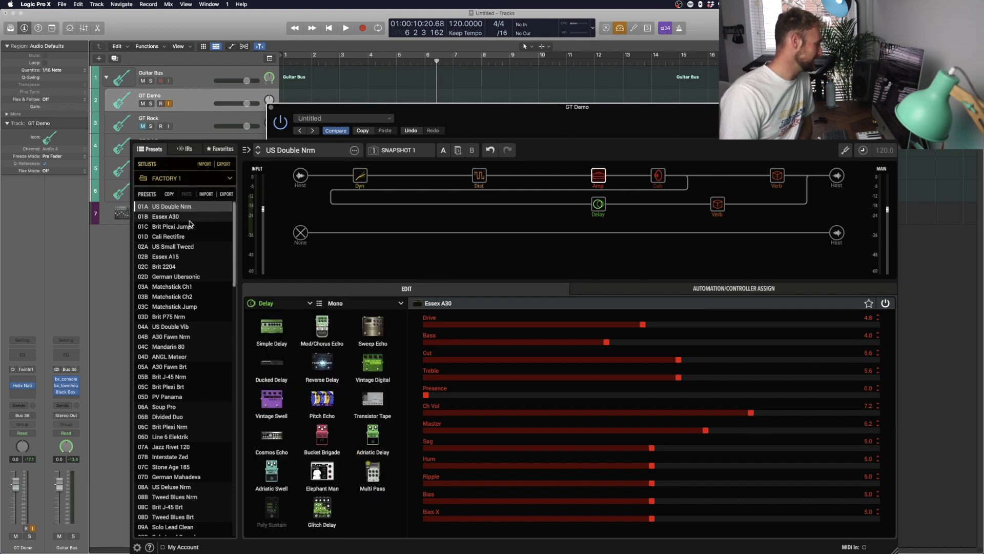
# Switch to the USER 1 setlist and load the Fender '68 Twin preset
pyautogui.click(180, 183)
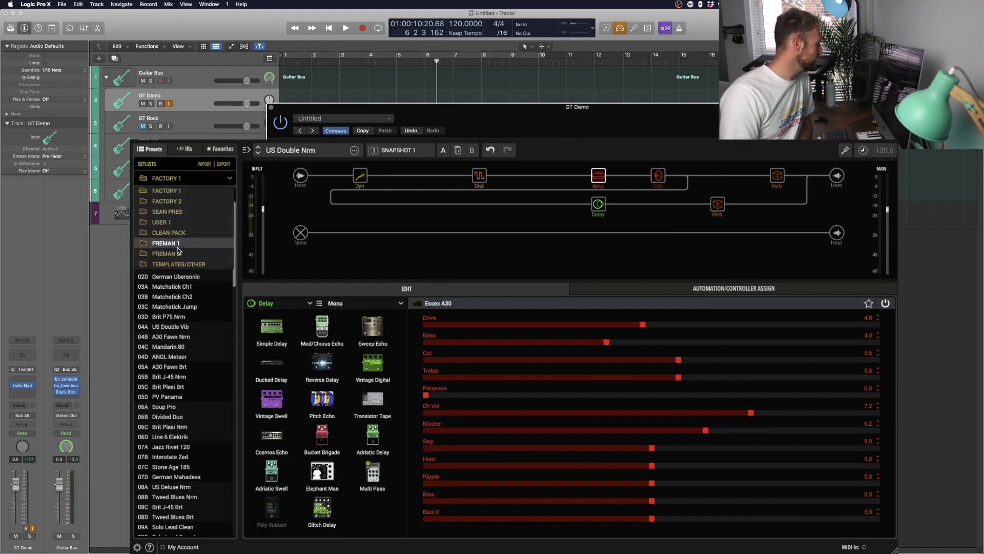
pyautogui.click(172, 222)
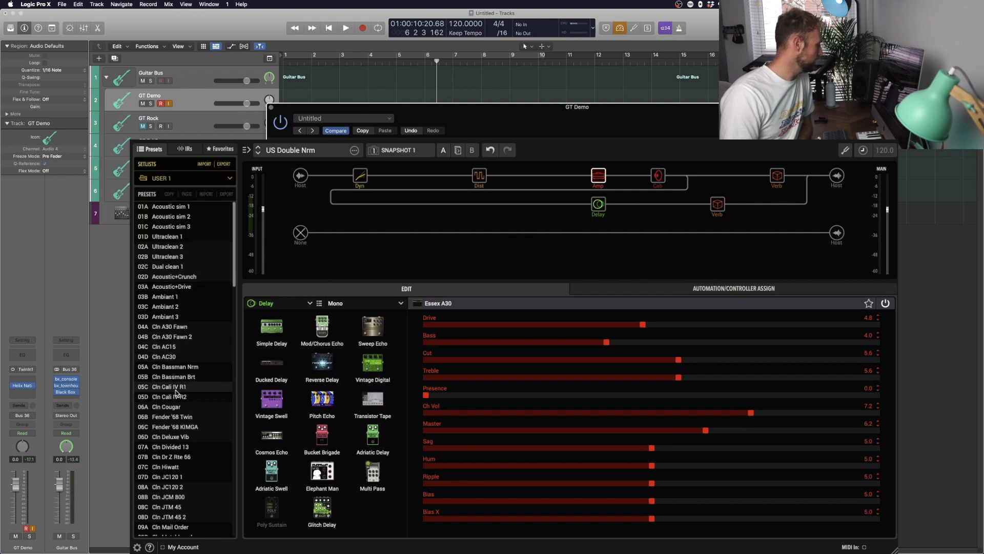
pyautogui.click(178, 419)
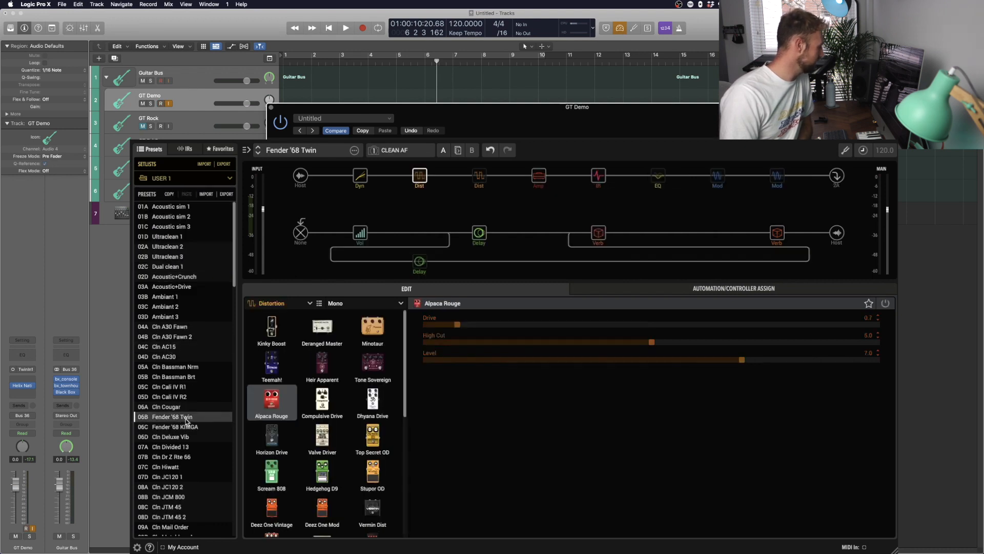
# Examine the compressor and the two distortion blocks at the start of the upper path
pyautogui.click(361, 178)
pyautogui.click(417, 179)
pyautogui.click(479, 178)
pyautogui.click(420, 179)
pyautogui.click(474, 180)
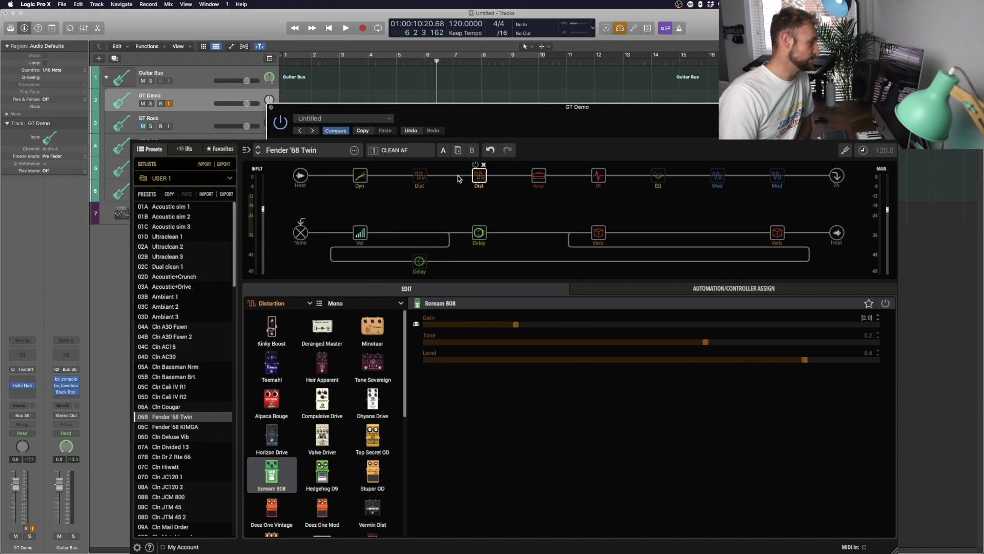
pyautogui.click(419, 177)
pyautogui.click(416, 165)
pyautogui.click(416, 165)
# Examine the amp, IR, EQ and modulation blocks on the upper path and the two reverbs on the lower path
pyautogui.click(539, 175)
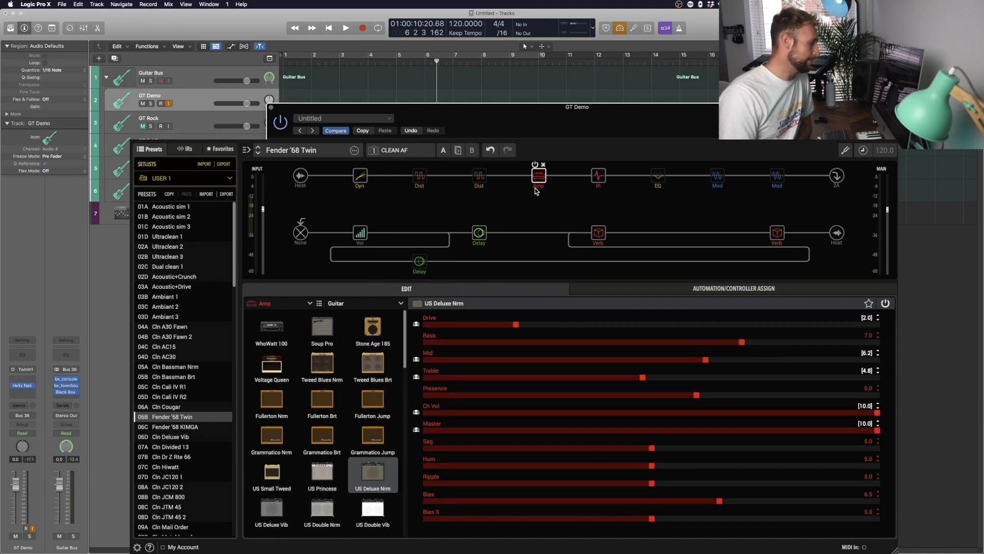
pyautogui.click(595, 177)
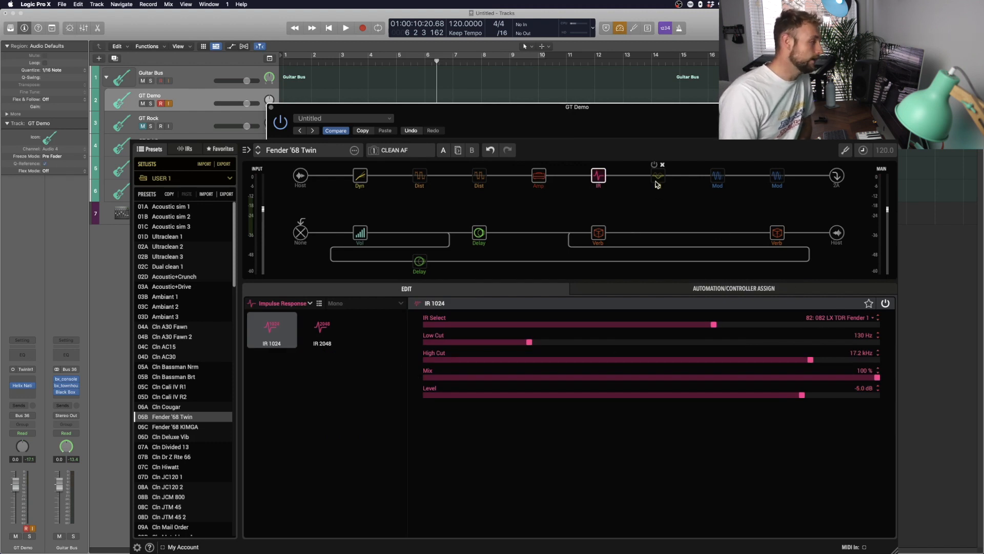
pyautogui.click(657, 180)
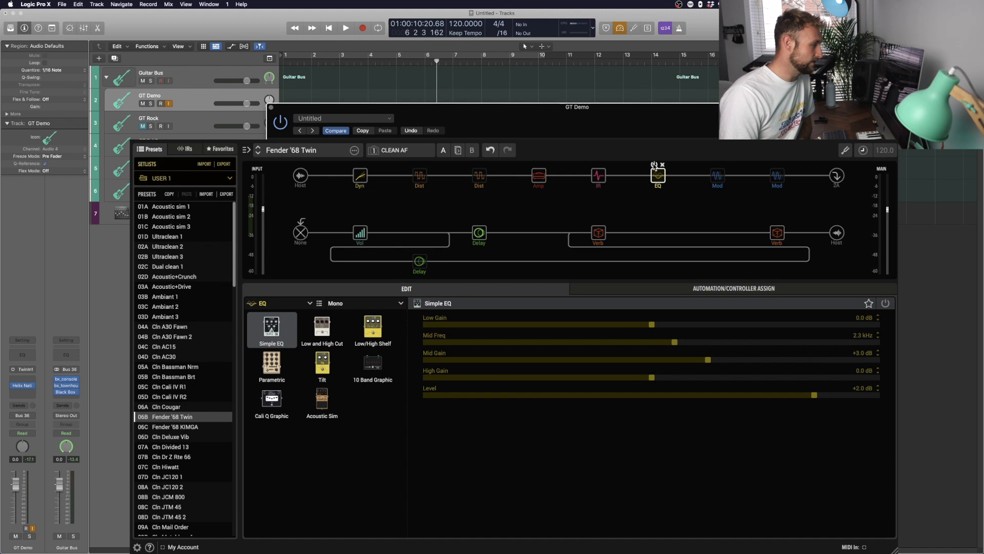
pyautogui.click(654, 166)
pyautogui.click(655, 165)
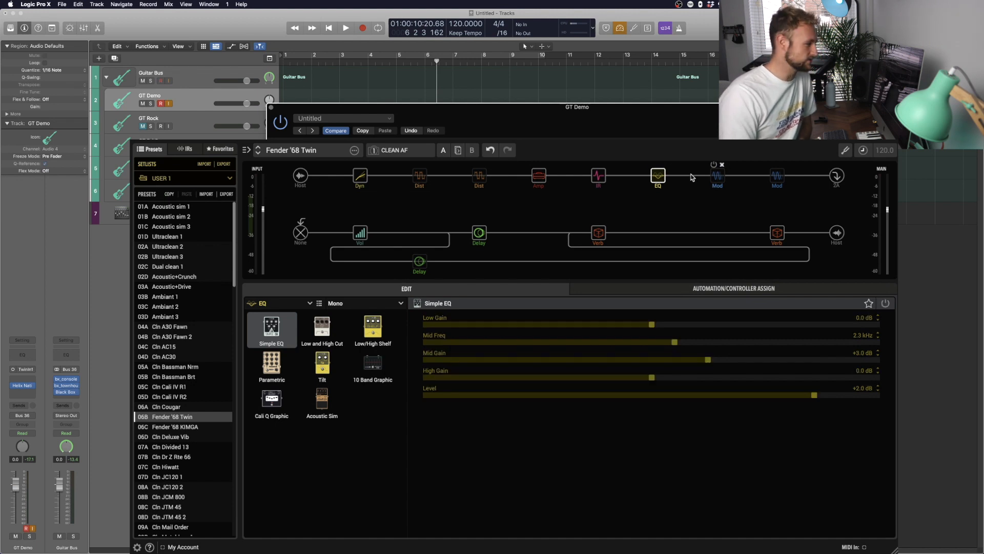
pyautogui.click(718, 180)
pyautogui.click(777, 178)
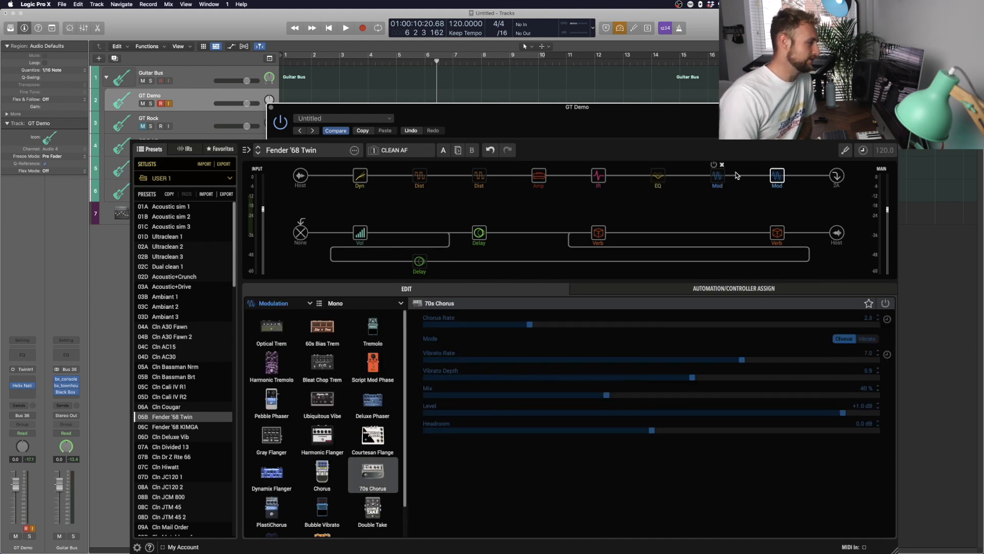
pyautogui.click(717, 178)
pyautogui.click(777, 178)
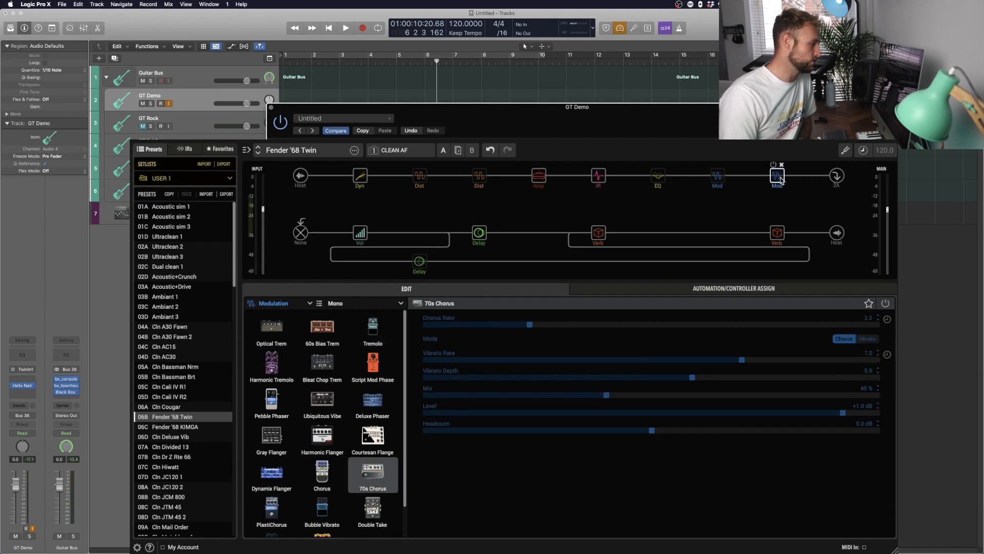
pyautogui.click(599, 232)
pyautogui.click(779, 237)
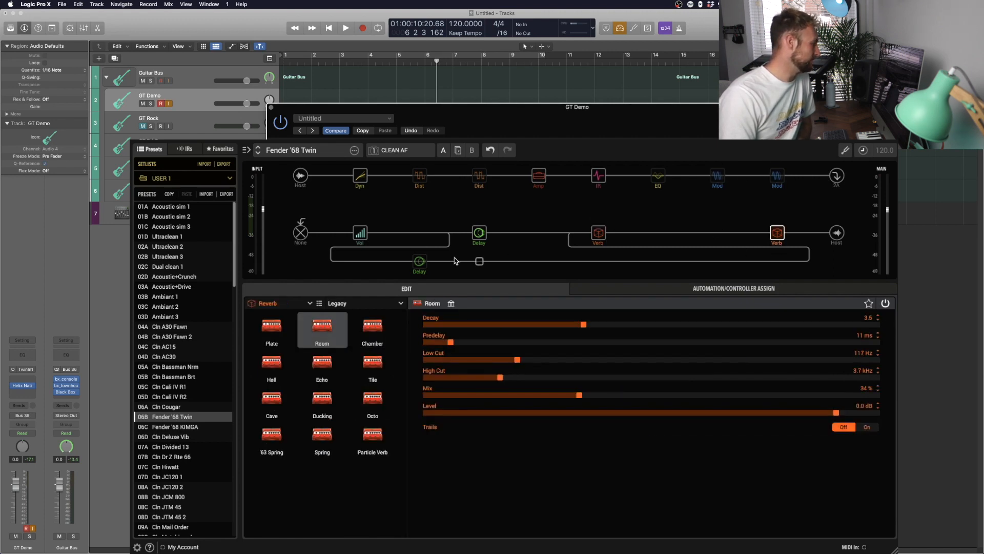
# Turn on the delay on the parallel branch and remove the volume block from the lower path
pyautogui.click(418, 261)
pyautogui.click(478, 231)
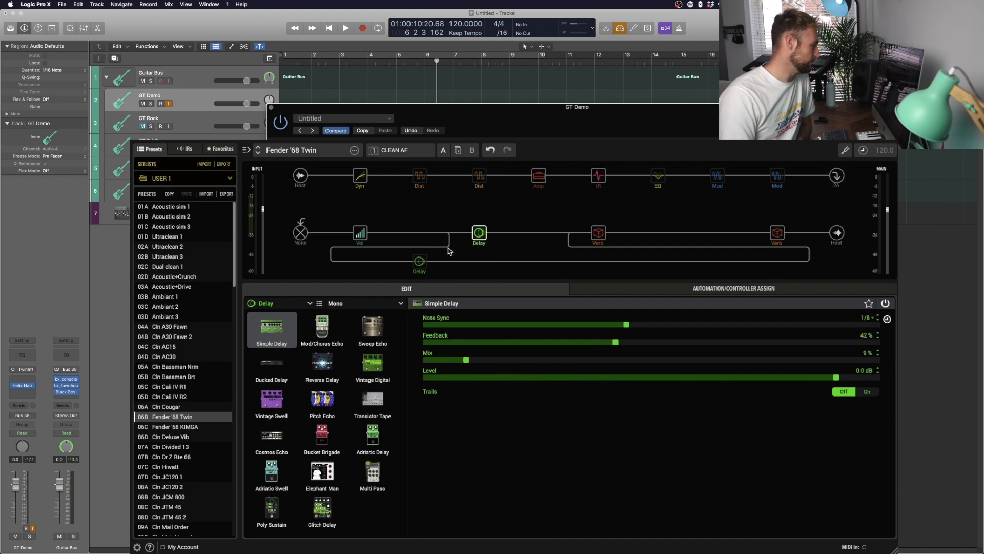
pyautogui.click(360, 231)
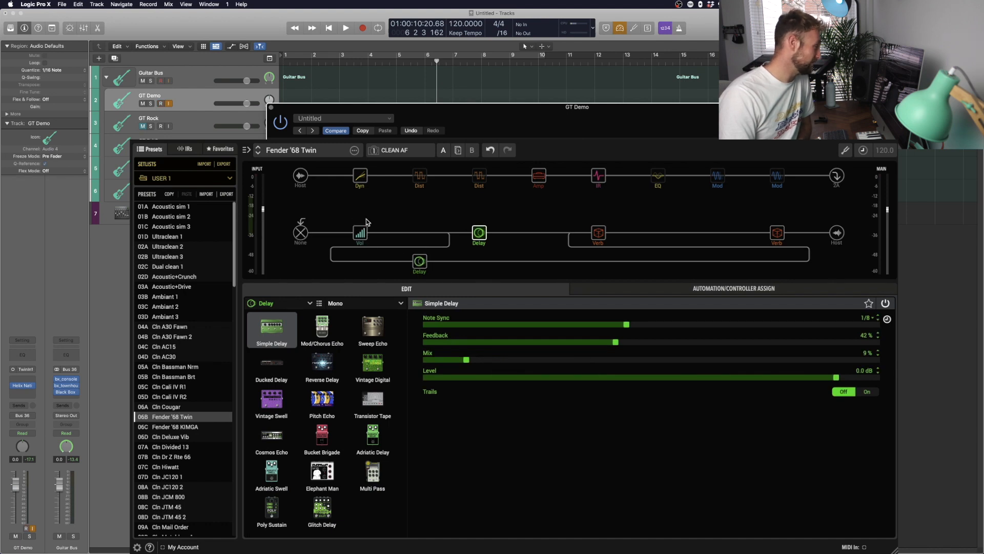
pyautogui.click(365, 222)
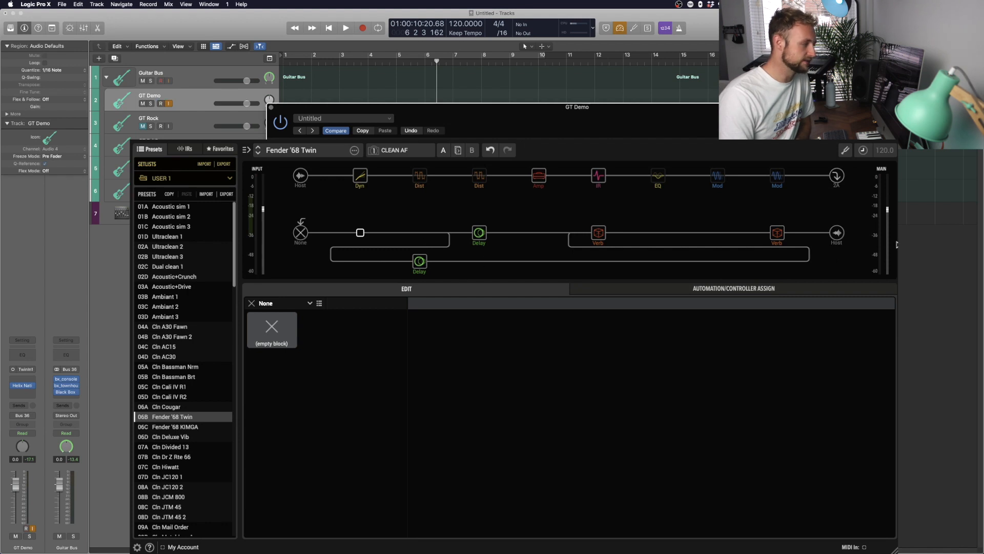
# Lower the US Deluxe Nrm amp's Drive and set the Deluxe Comp's Level to +3.0 dB
pyautogui.click(539, 175)
pyautogui.moveTo(516, 324); pyautogui.dragTo(457, 324)
pyautogui.click(360, 176)
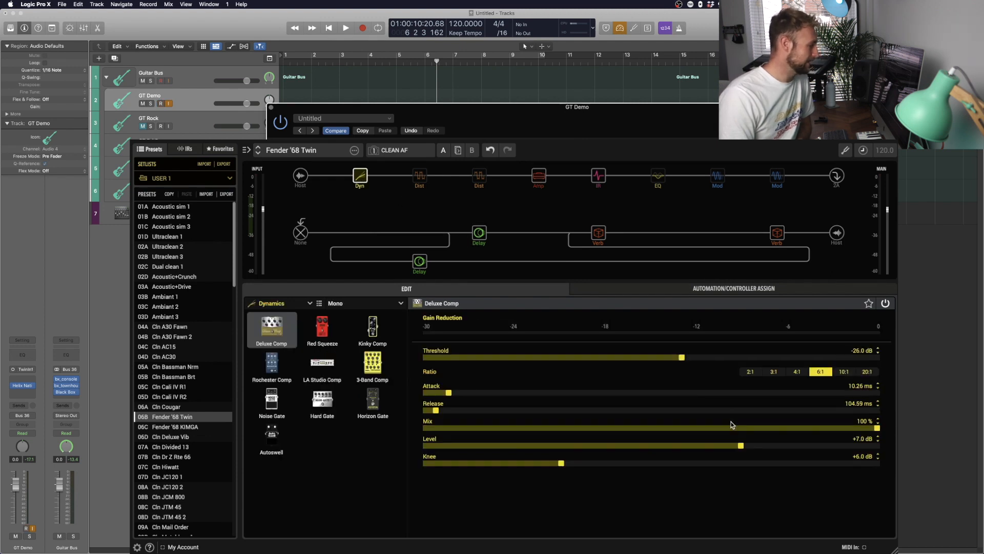
pyautogui.moveTo(735, 451); pyautogui.dragTo(732, 451)
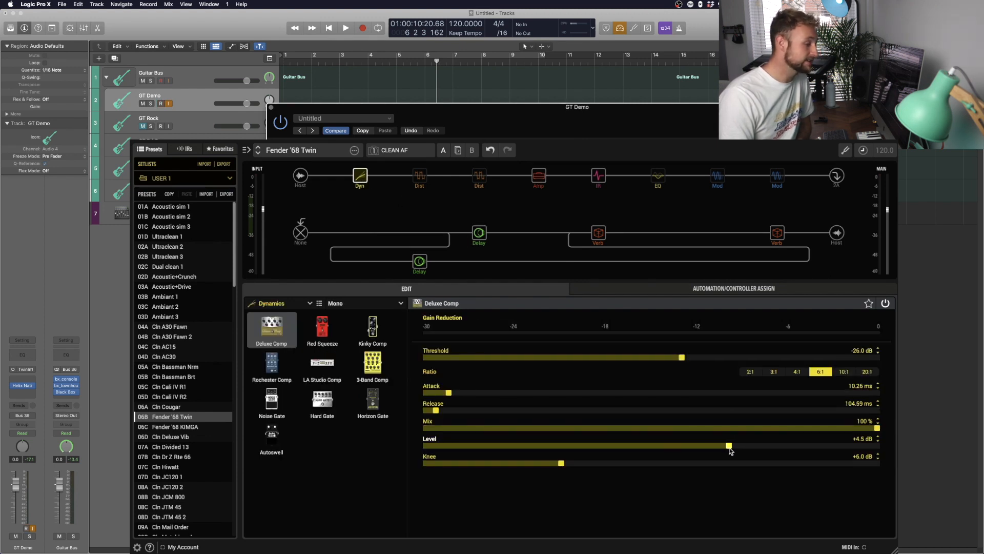
# Turn on the Scream 808 distortion block and set its Gain to 5.5
pyautogui.moveTo(781, 235)
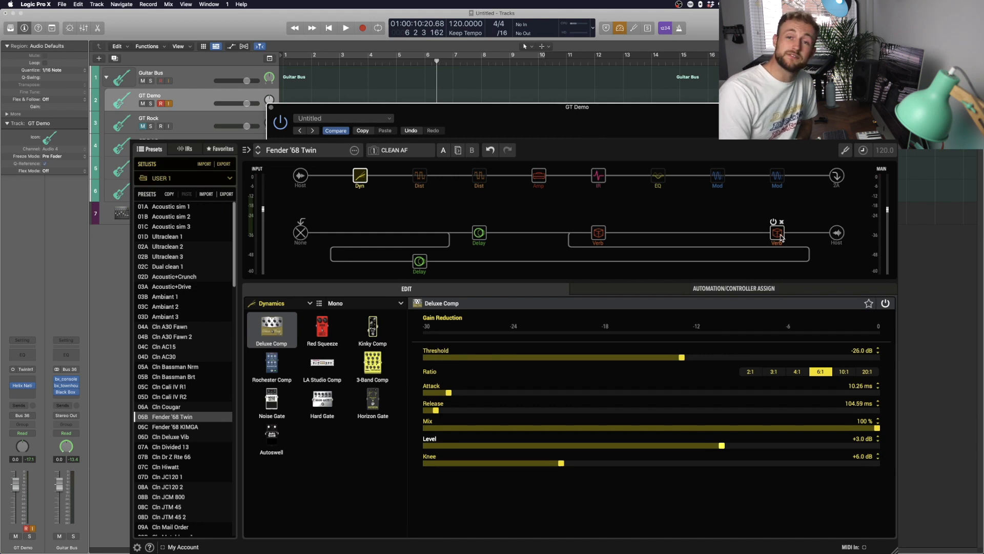
pyautogui.click(478, 177)
pyautogui.moveTo(525, 328); pyautogui.dragTo(677, 333)
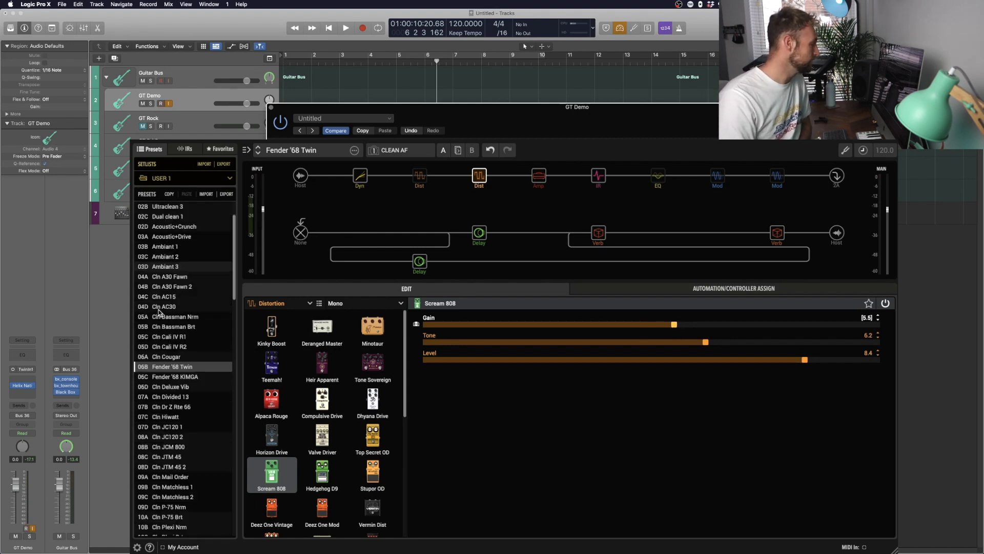
# Open the Save To Library dialog for the preset and browse the USER 1 setlist slots
pyautogui.scroll(-1, 182, 358)
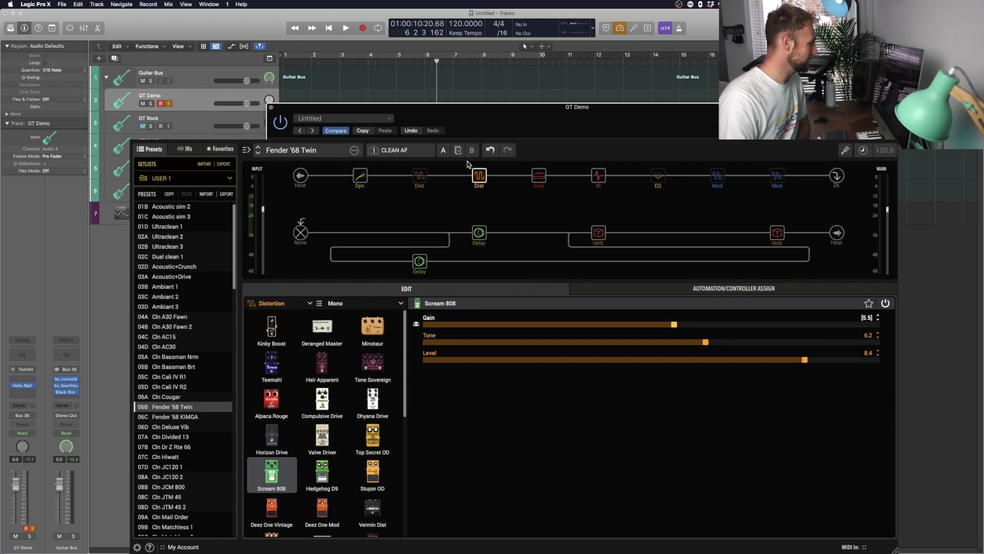
pyautogui.click(355, 151)
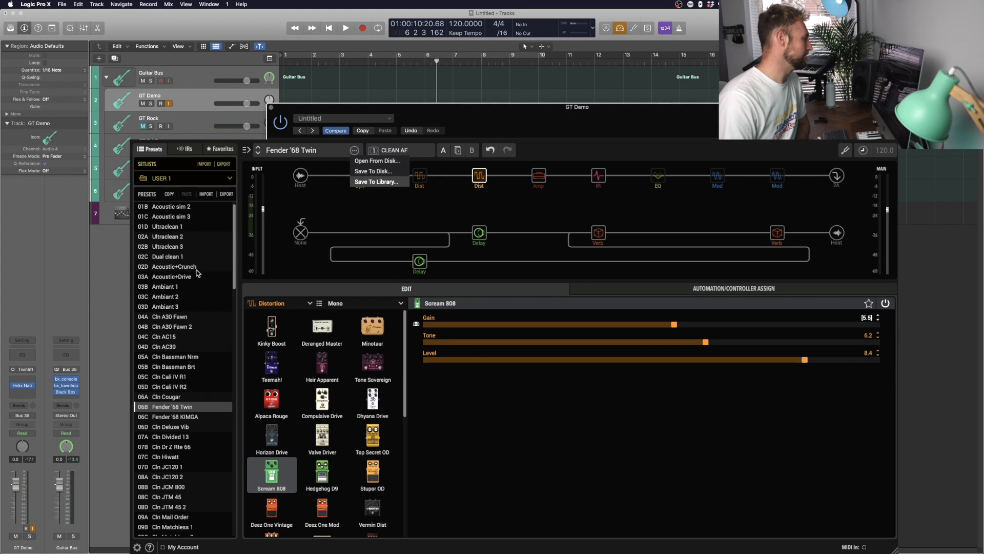
pyautogui.click(377, 182)
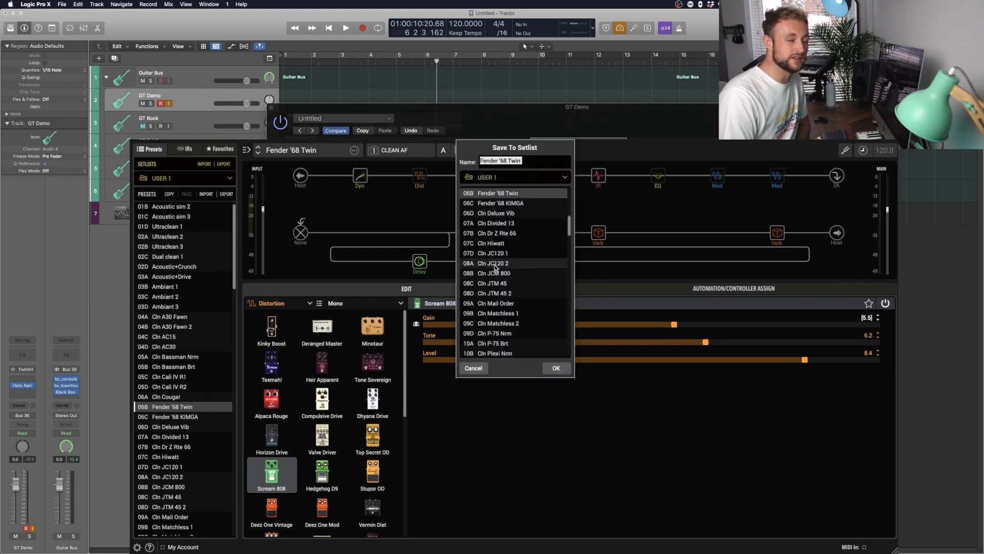
pyautogui.scroll(1, 528, 336)
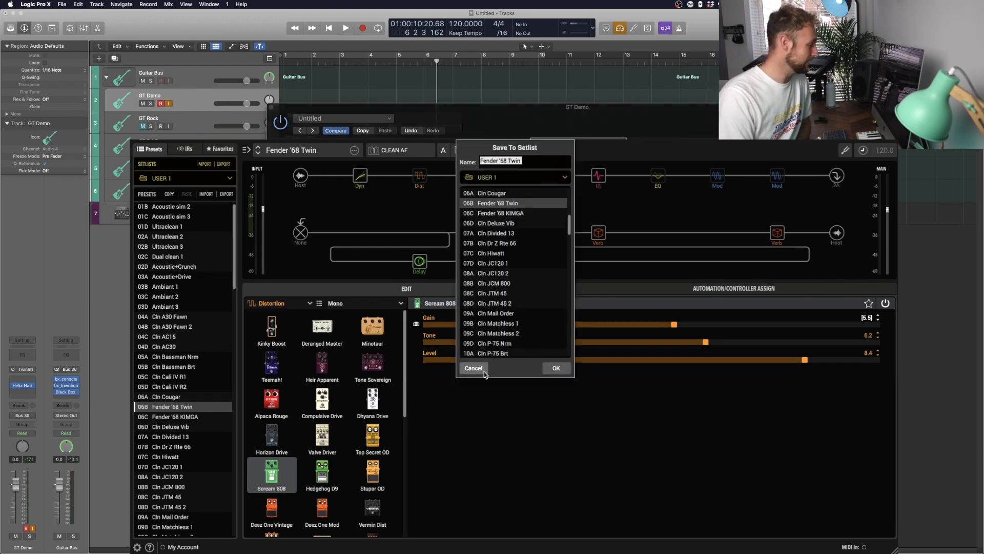